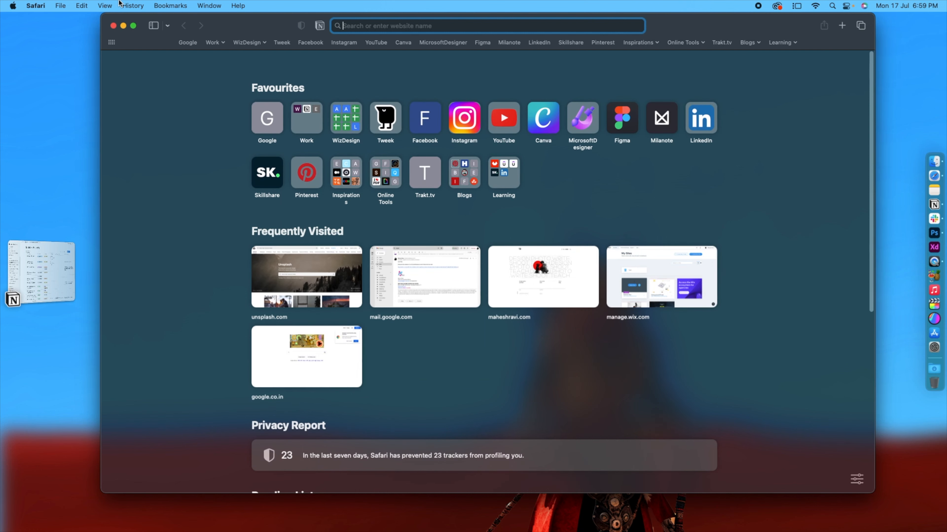
- Open the notion.so website in the browser
type("noyti")
key("BackSpace")
key("BackSpace")
key("BackSpace")
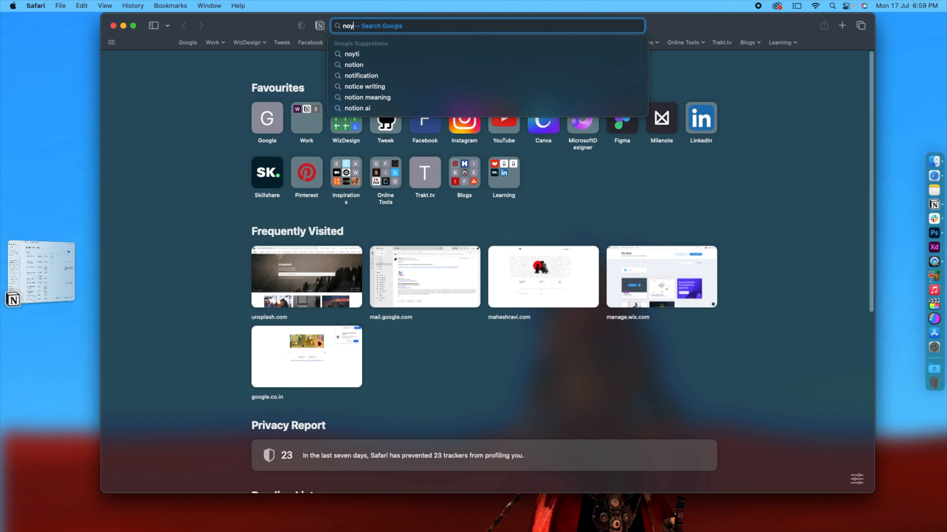
type("tion.so")
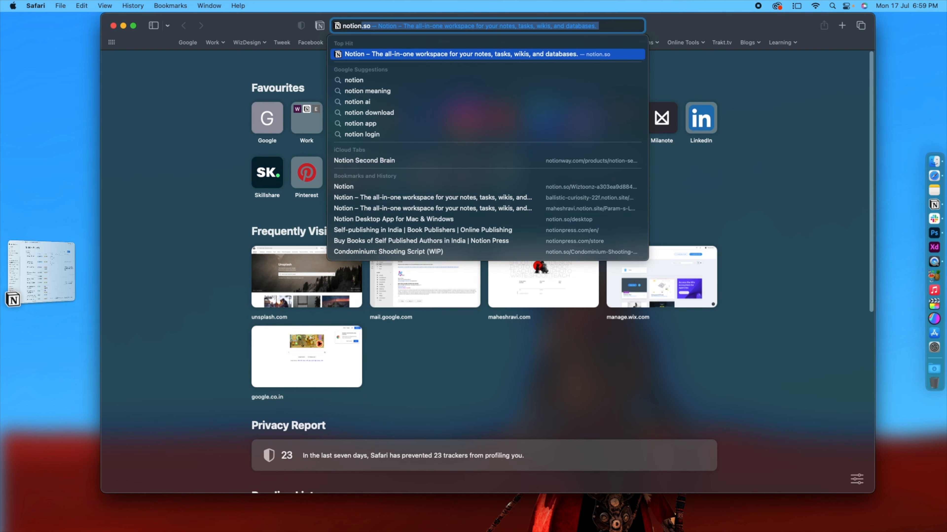
key("Return")
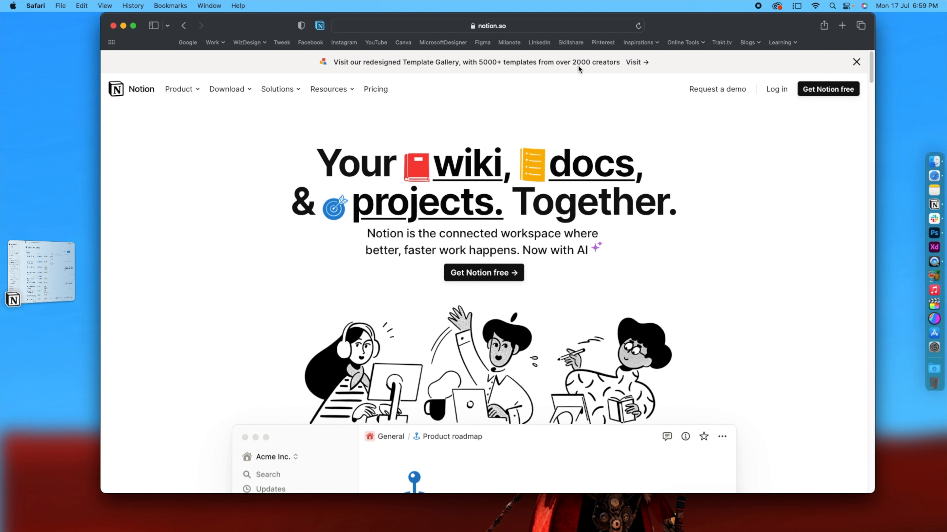
- Open Notion's pricing page and examine the Free, Plus, Business and Enterprise plans
left_click_drag(685, 30, 658, 37)
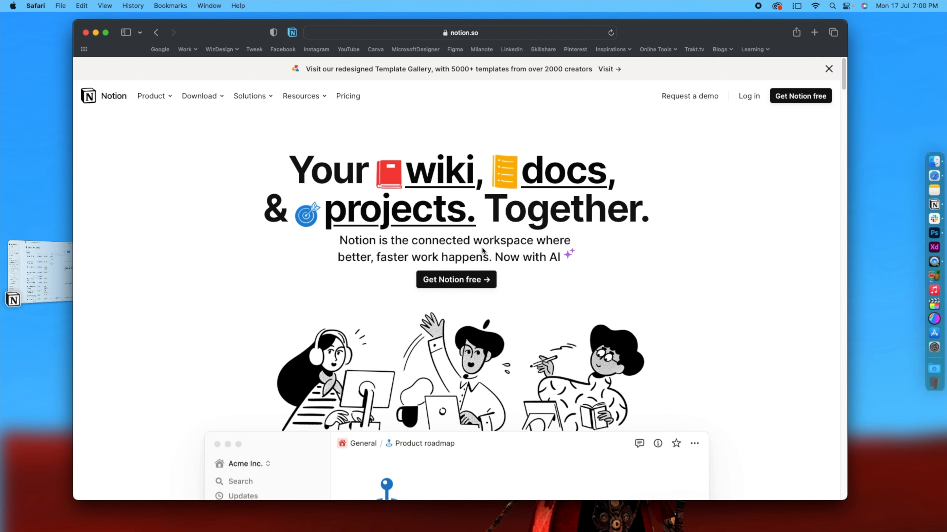
left_click(339, 98)
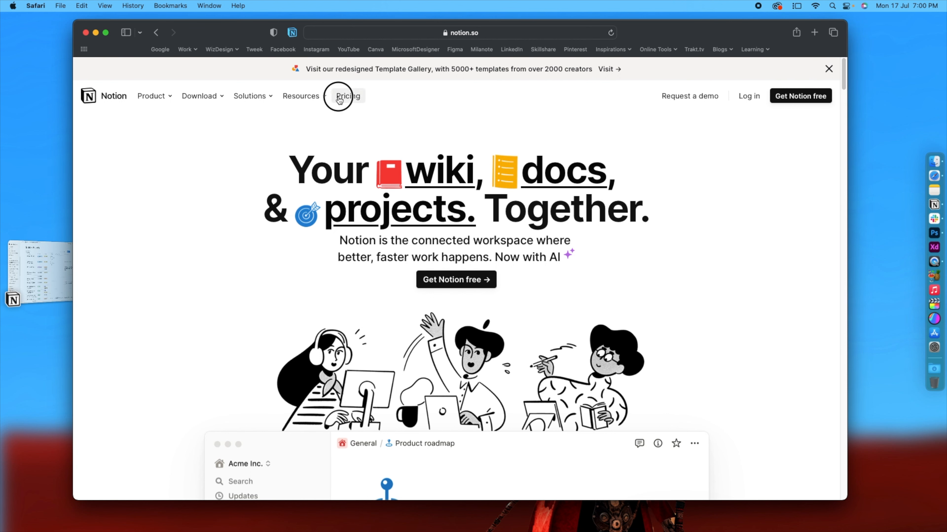
scroll(383, 317, "down", 5)
scroll(383, 316, "up", 3)
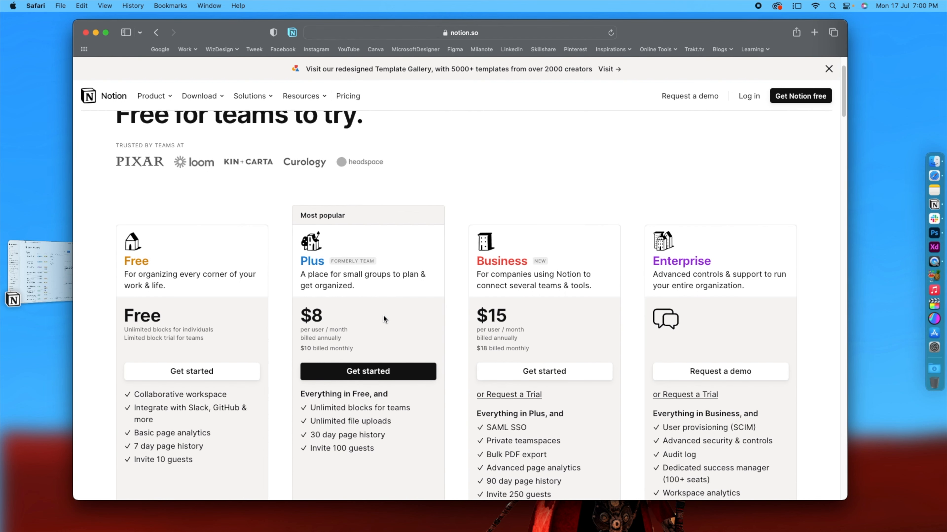
mouse_move(359, 409)
- Close the browser window, switch to the Notion desktop app and create a new page in the Private section
left_click(86, 33)
left_click(54, 248)
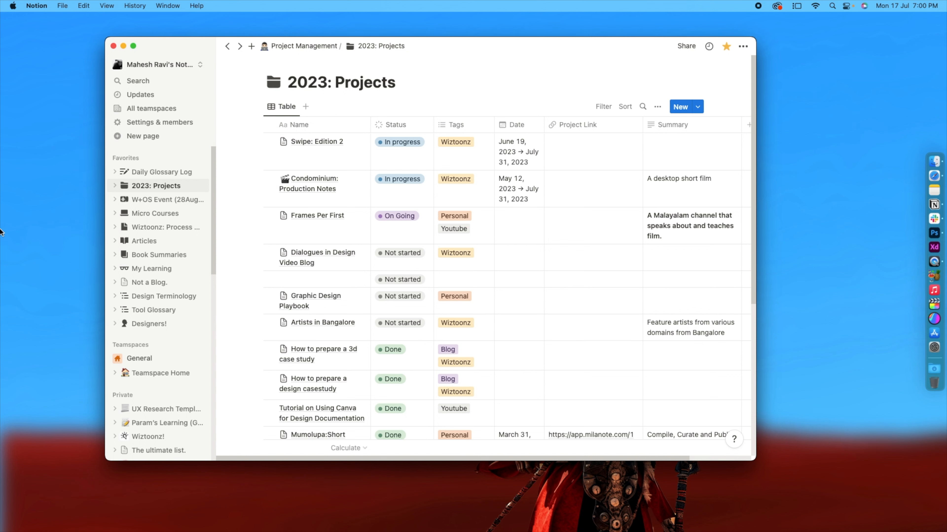
scroll(160, 302, "down", 5)
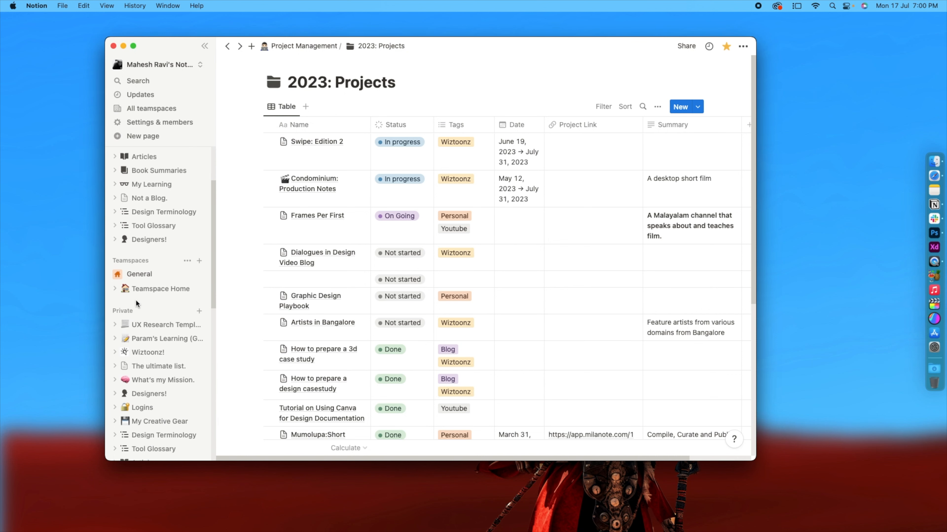
left_click(199, 311)
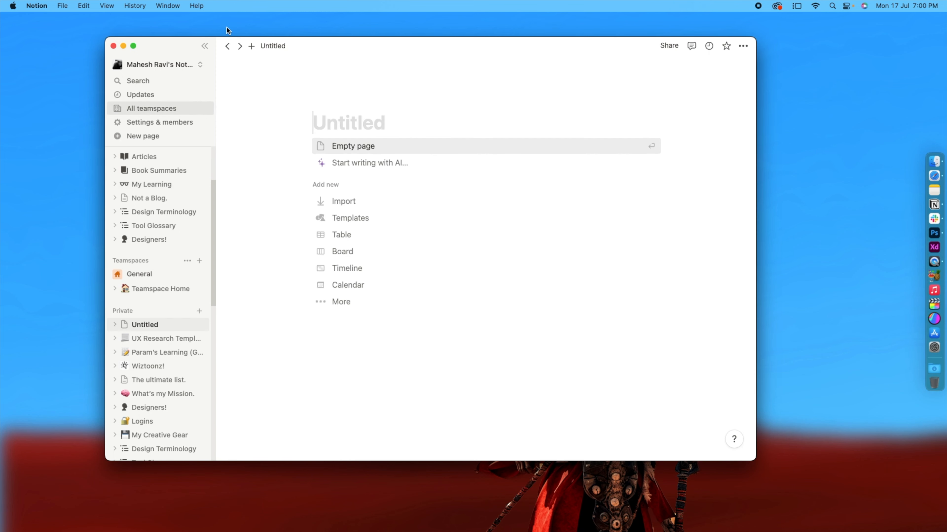
- Collapse the sidebar so only the new page is shown, and reposition the window
left_click_drag(186, 45, 158, 48)
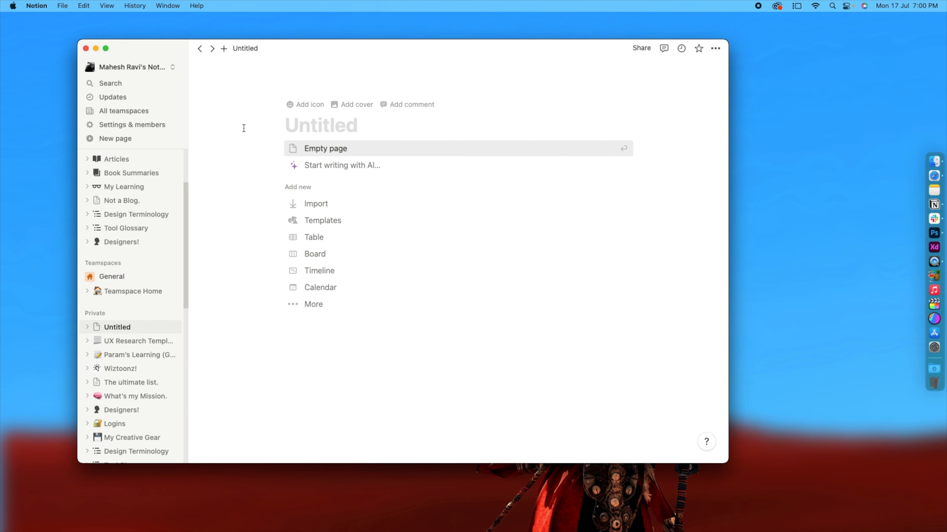
left_click(176, 49)
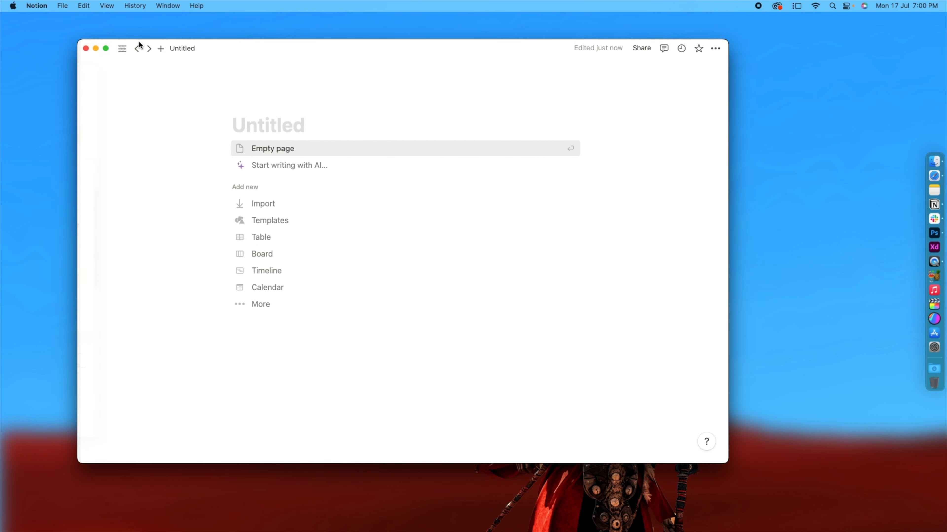
left_click_drag(236, 48, 258, 50)
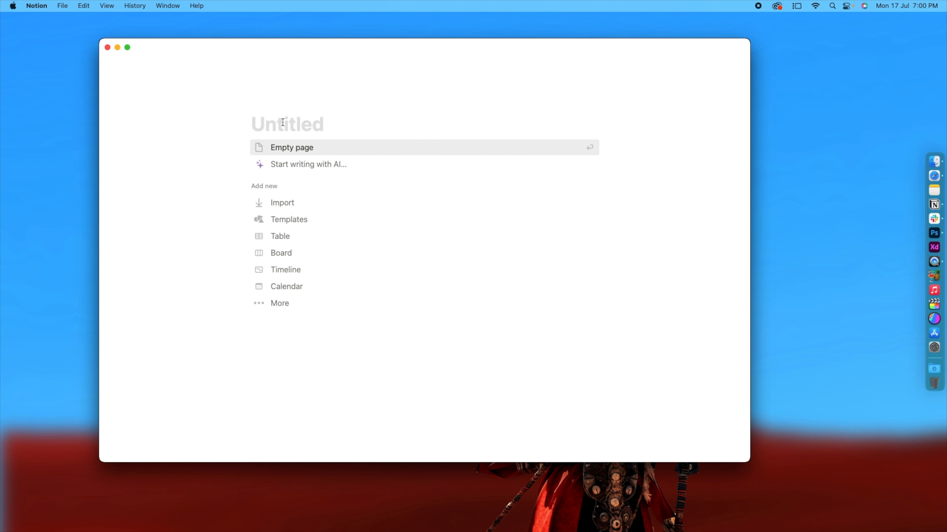
- Title the new page "Final Major Project: Film Maker App"
type("Final")
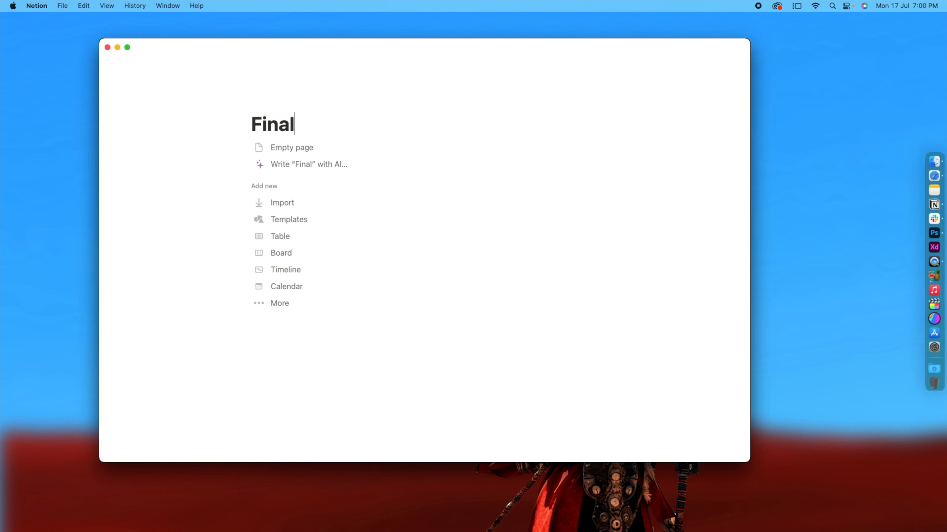
type(" Major Project\"")
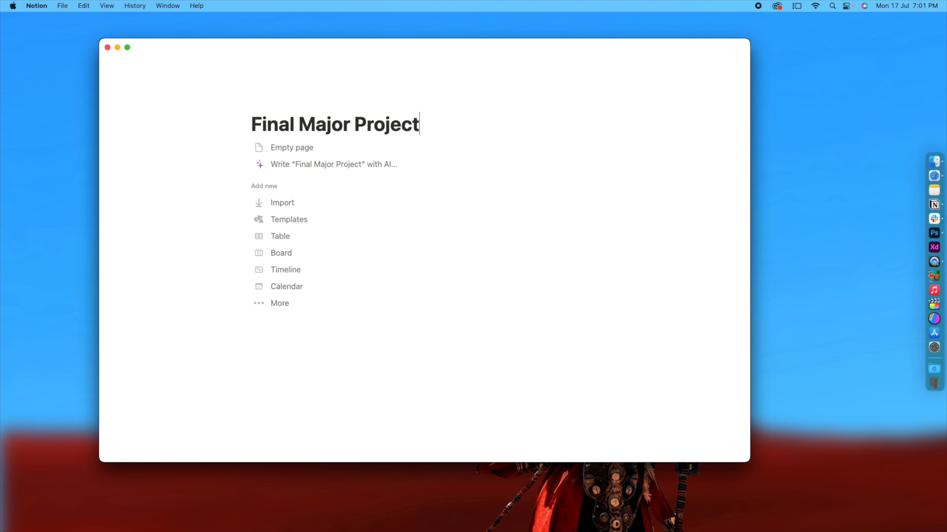
key("BackSpace")
type(":")
type("Film M")
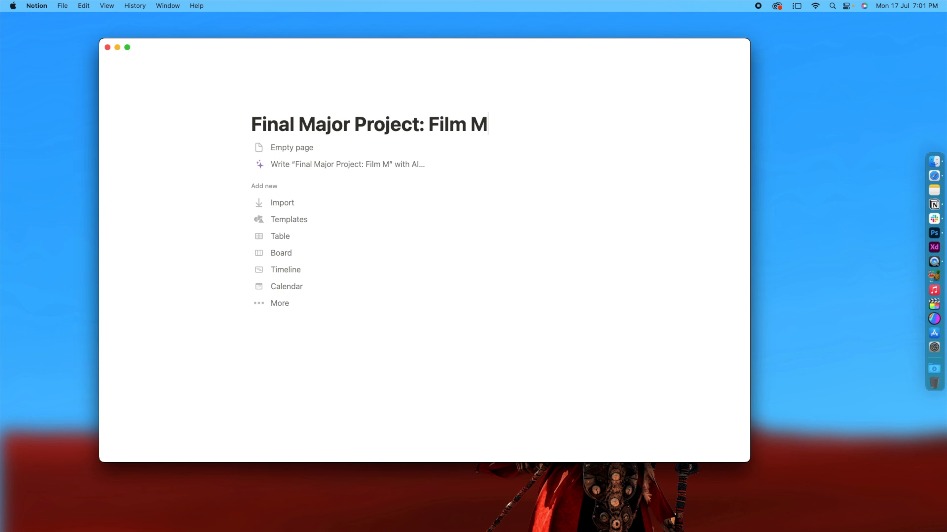
type("aker App")
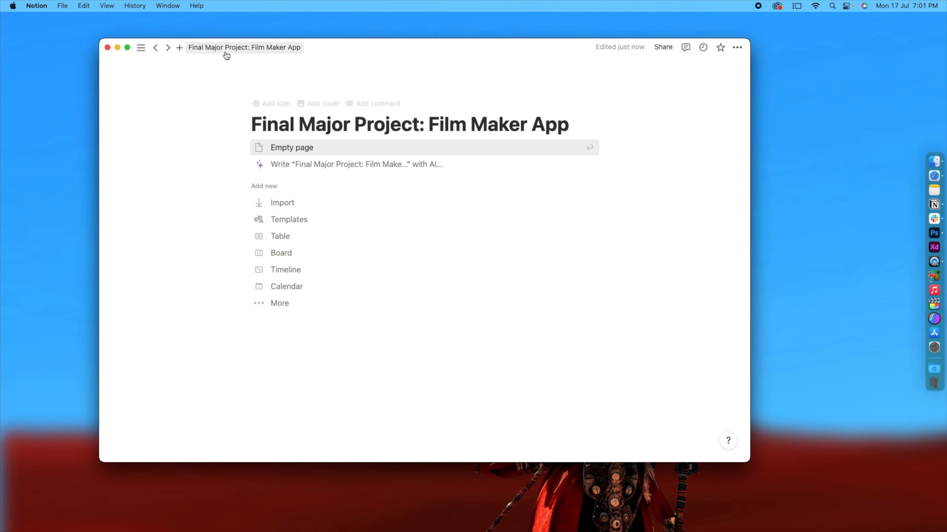
left_click_drag(314, 56, 289, 64)
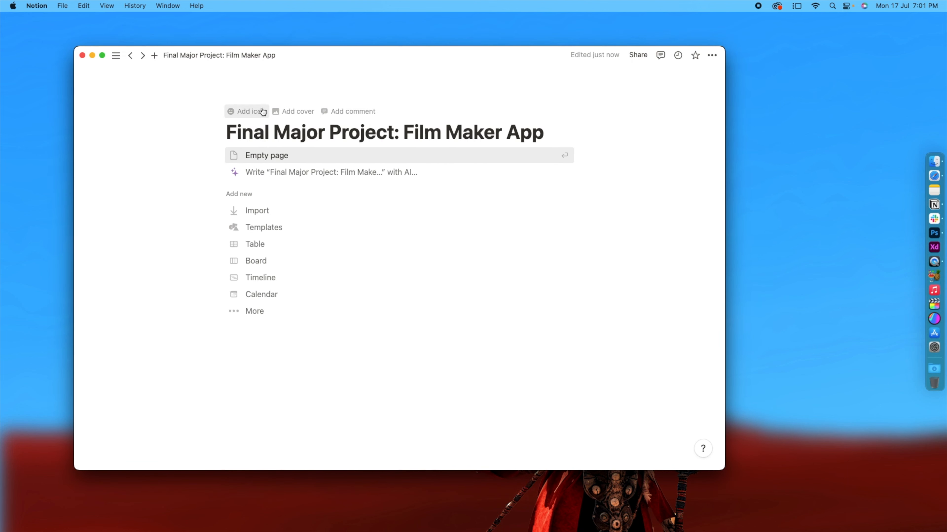
- Add the red film strip and reel photo from an Unsplash search for "film" as page cover, repositioned to show its lower part
left_click(309, 112)
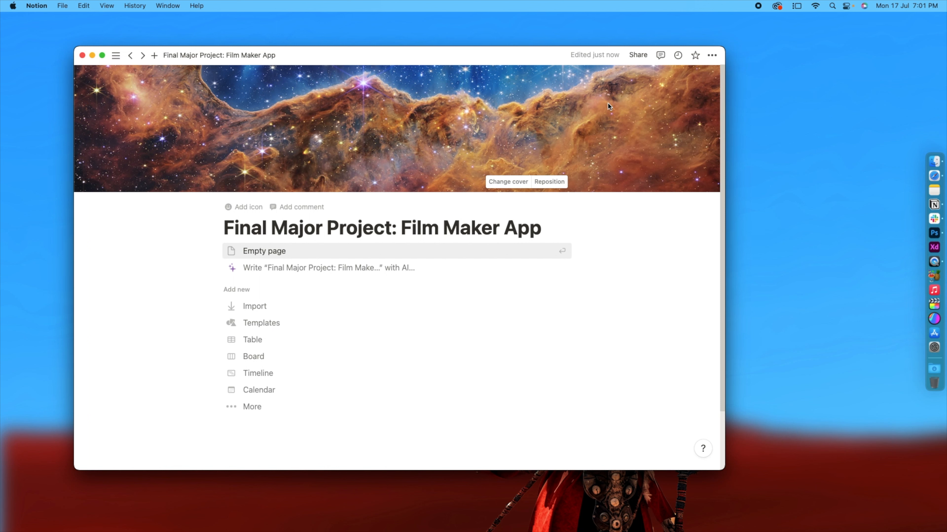
left_click(497, 181)
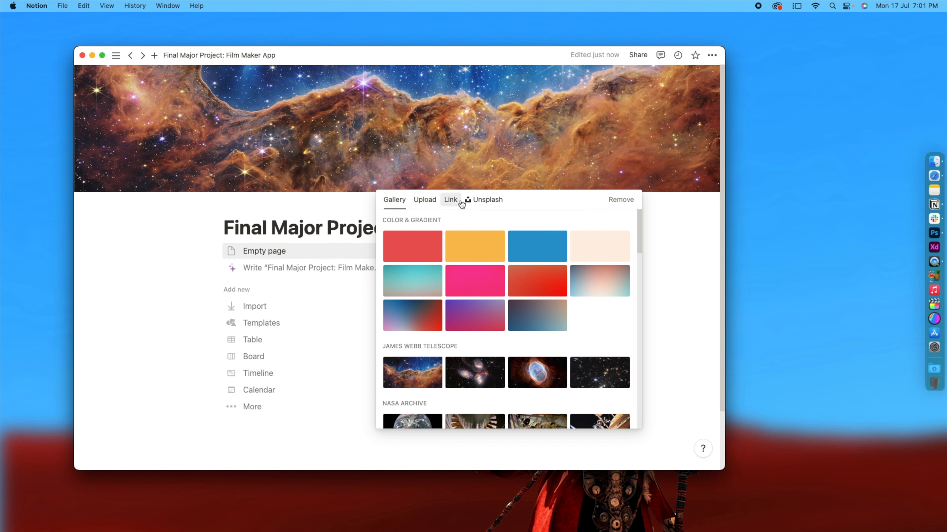
left_click(471, 202)
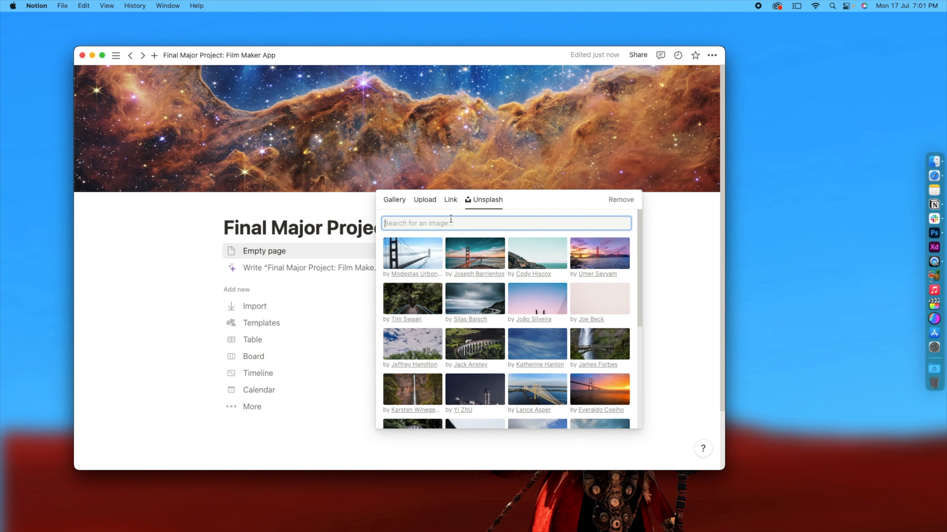
type("filma")
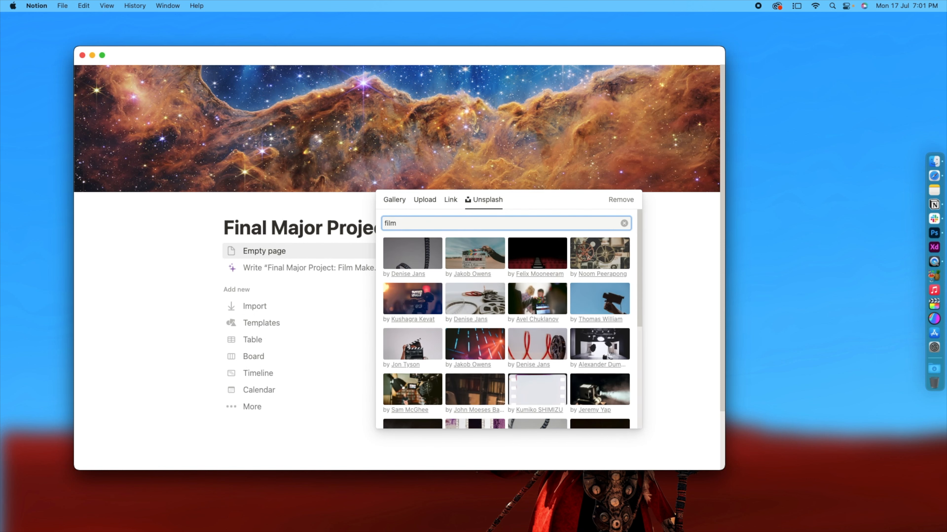
left_click(520, 336)
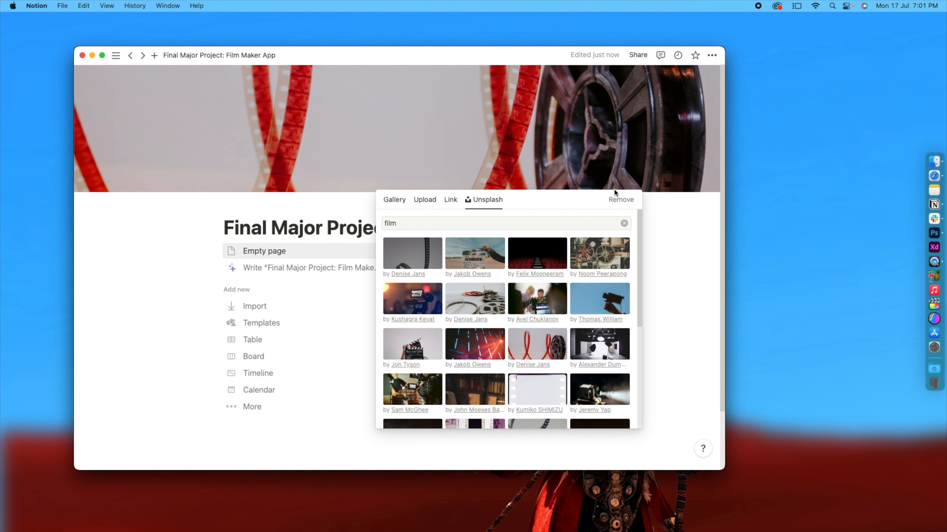
left_click(679, 257)
left_click(553, 182)
left_click_drag(461, 129, 440, 79)
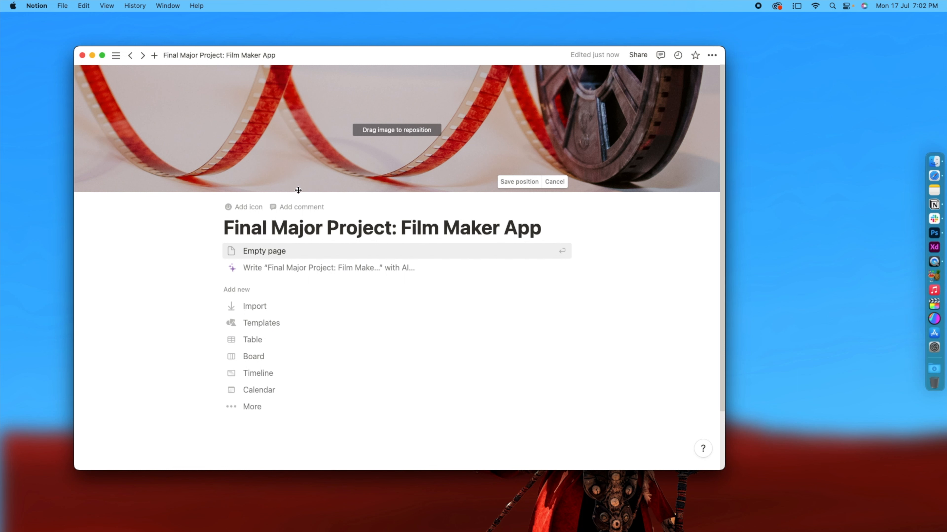
- Try the Serif and Mono font styles on the page and return to Default
left_click(711, 56)
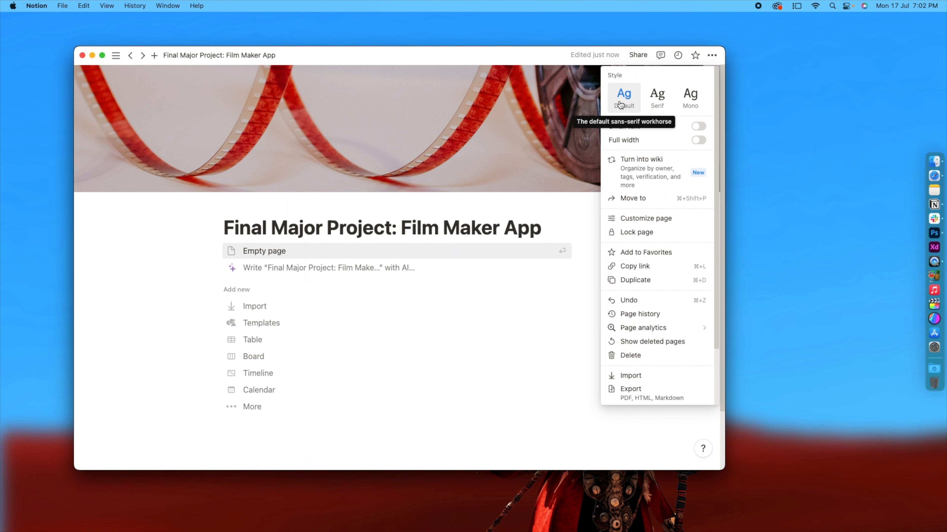
left_click(657, 97)
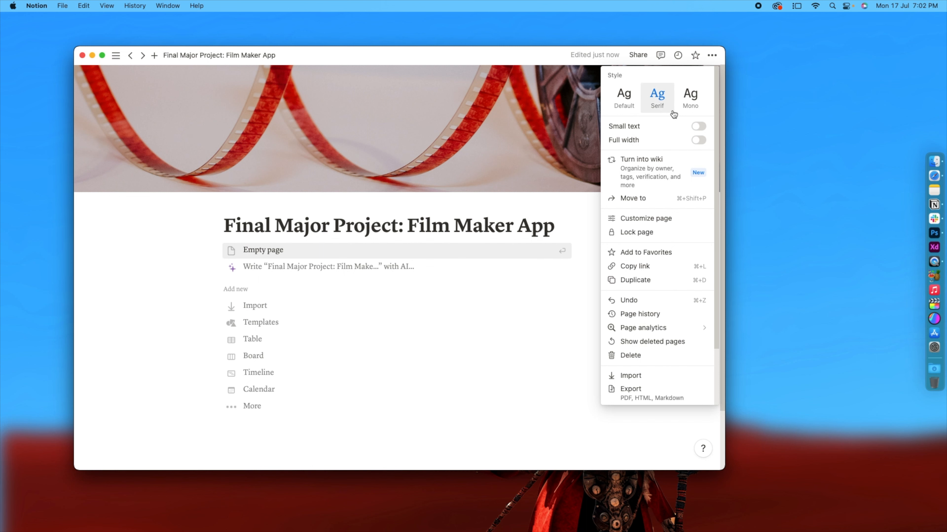
left_click(684, 101)
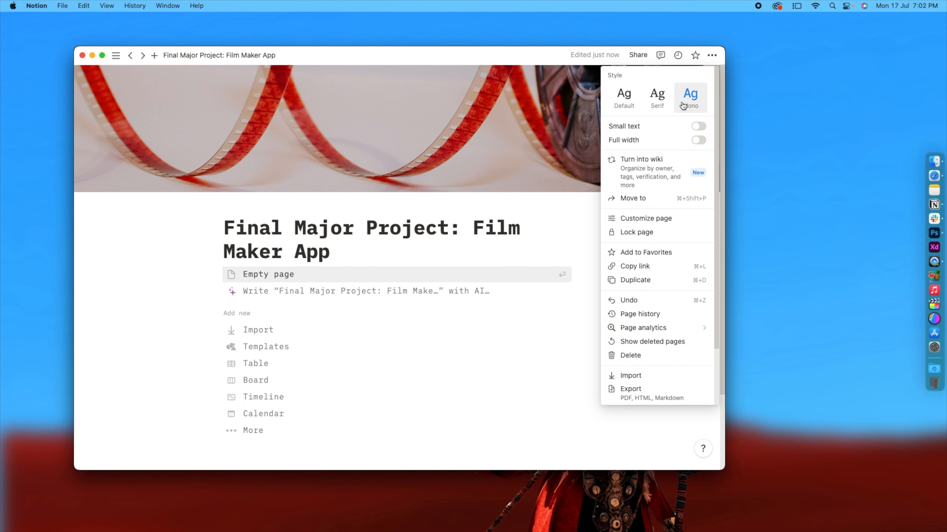
left_click(658, 99)
left_click(629, 105)
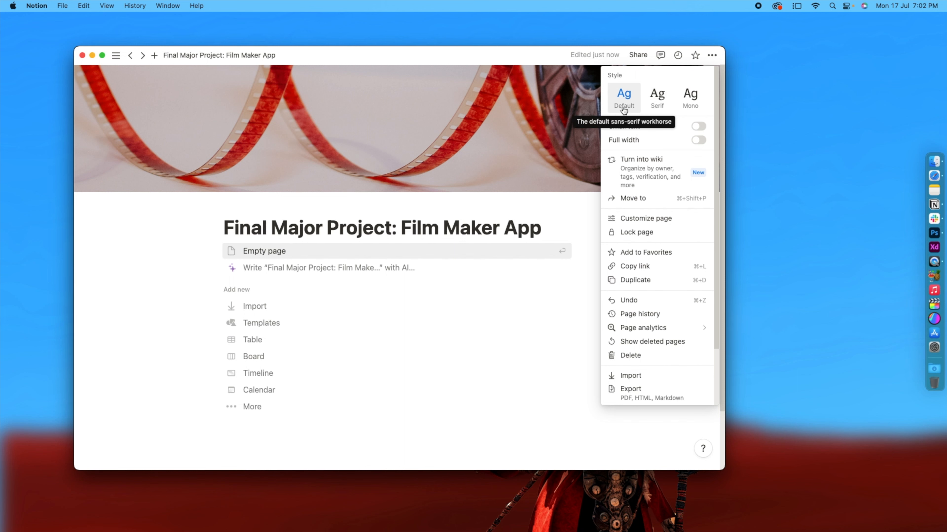
- Turn on small text and full width for the page
left_click(698, 127)
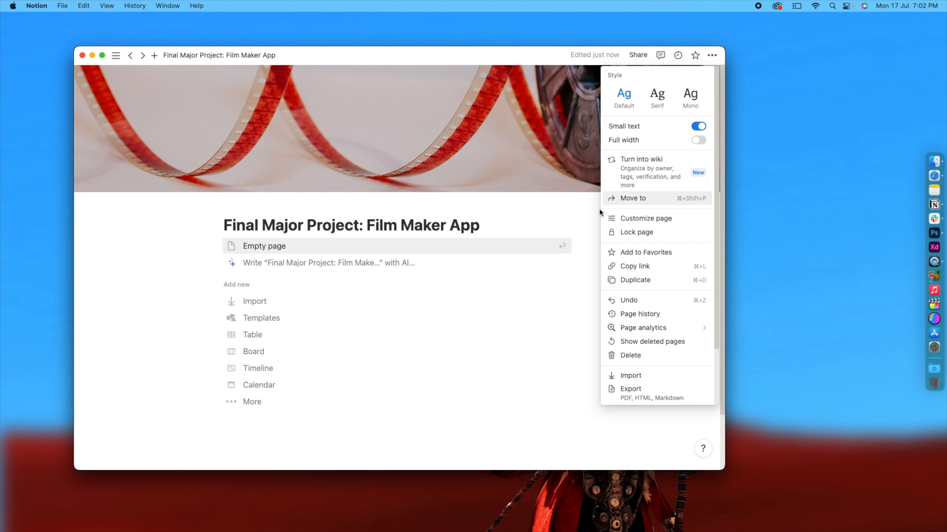
left_click(699, 140)
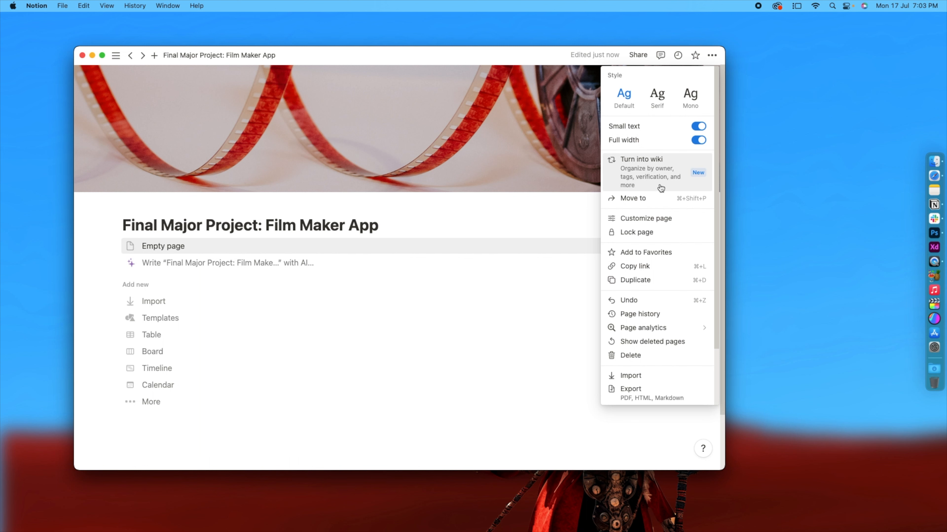
- Look through the page view customization settings and the remaining page options, down to Export
left_click(631, 218)
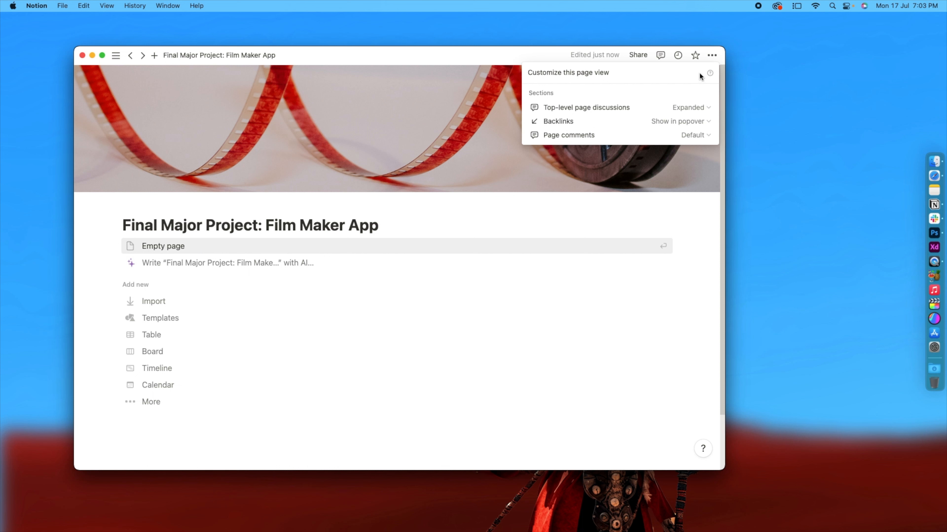
left_click(703, 56)
left_click(712, 55)
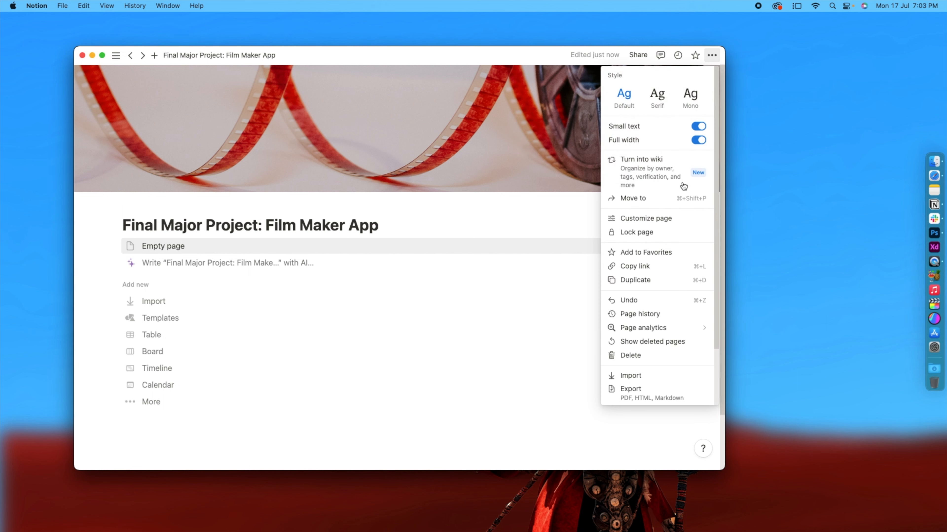
scroll(682, 241, "down", 1)
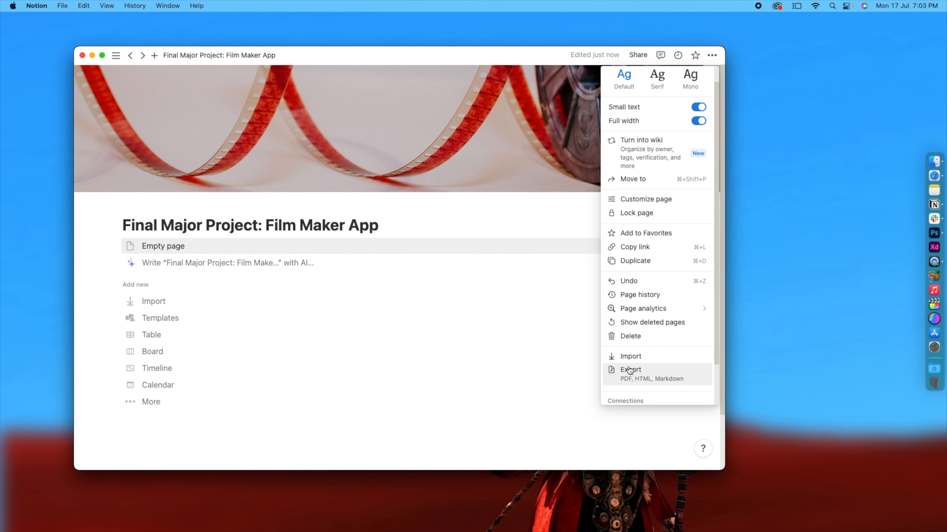
left_click(454, 260)
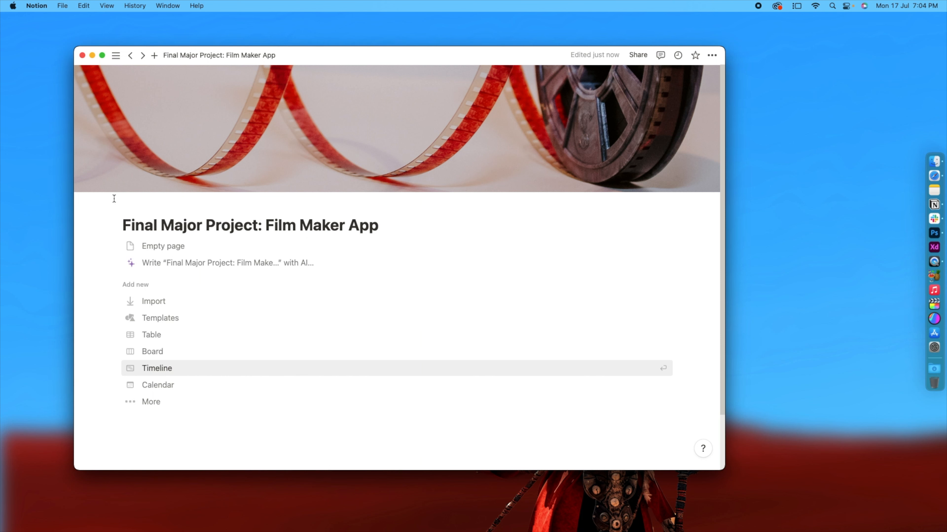
- Start the page as an empty page with a text block reading "All info regarding the product will be documented here."
left_click(154, 247)
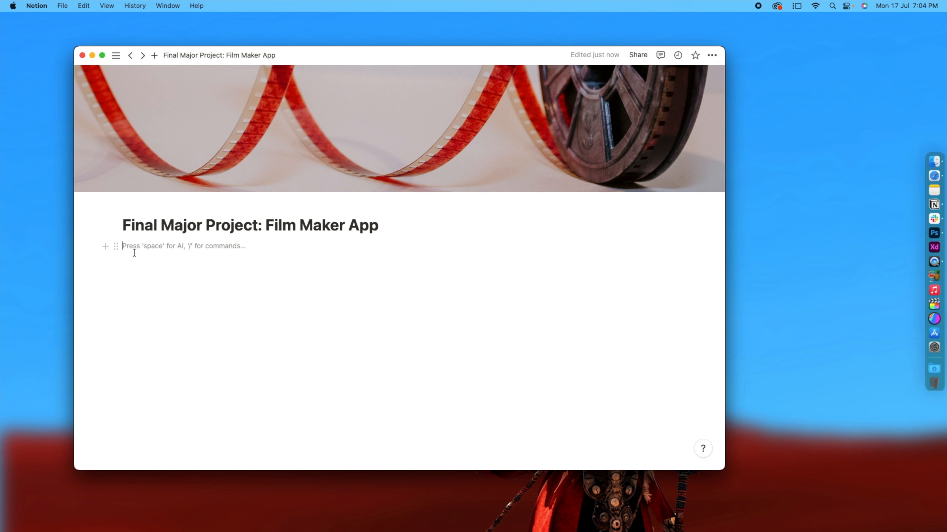
left_click(106, 247)
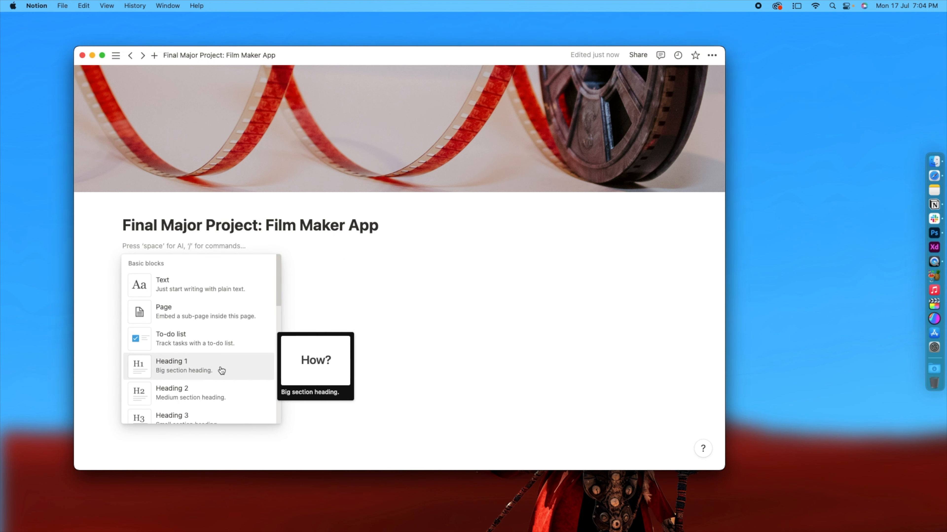
scroll(221, 370, "down", 2)
scroll(222, 372, "up", 2)
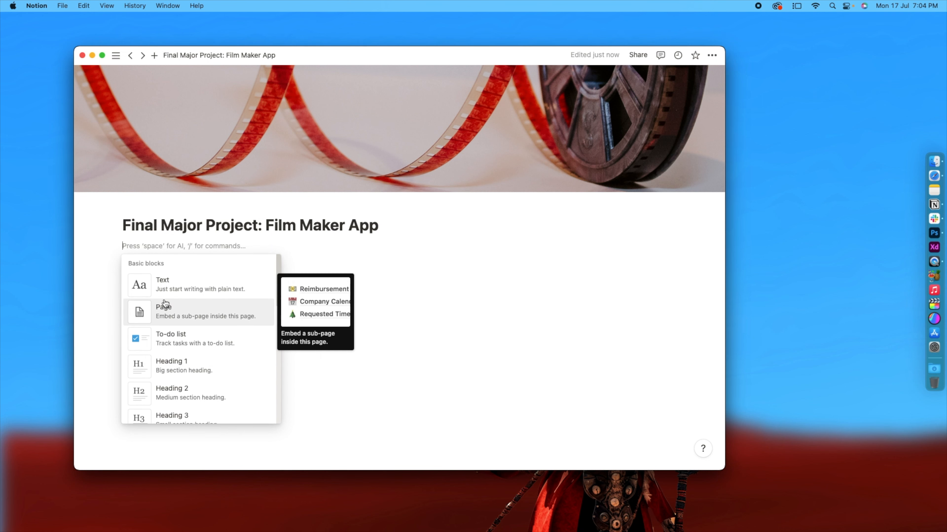
left_click(164, 283)
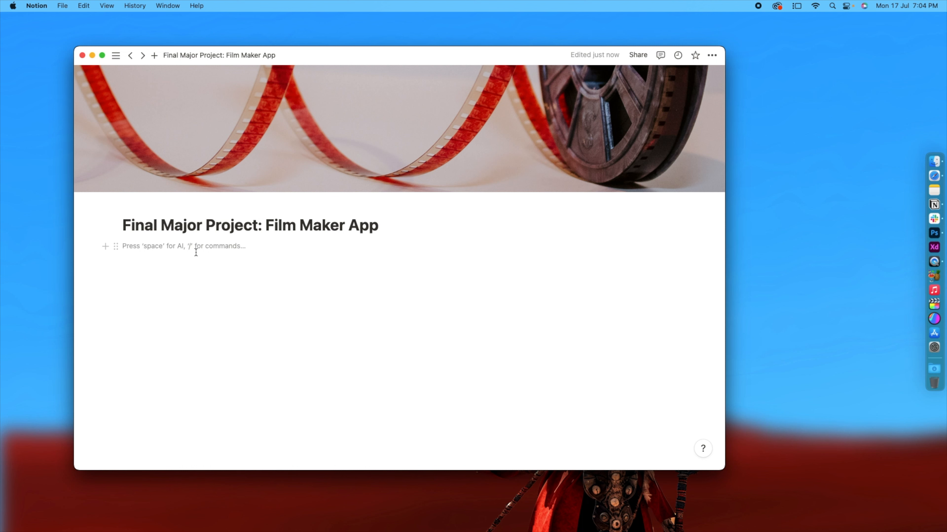
type("All in")
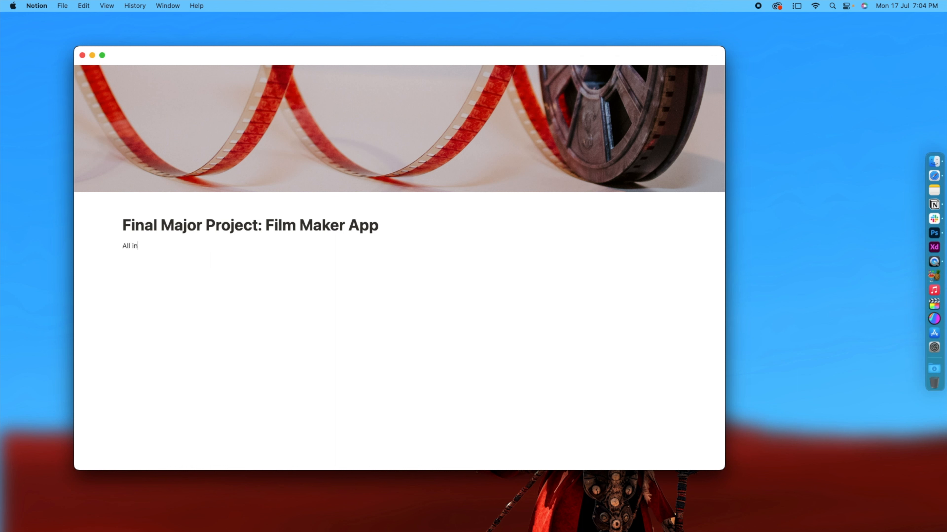
type("fo regarding the product will be do")
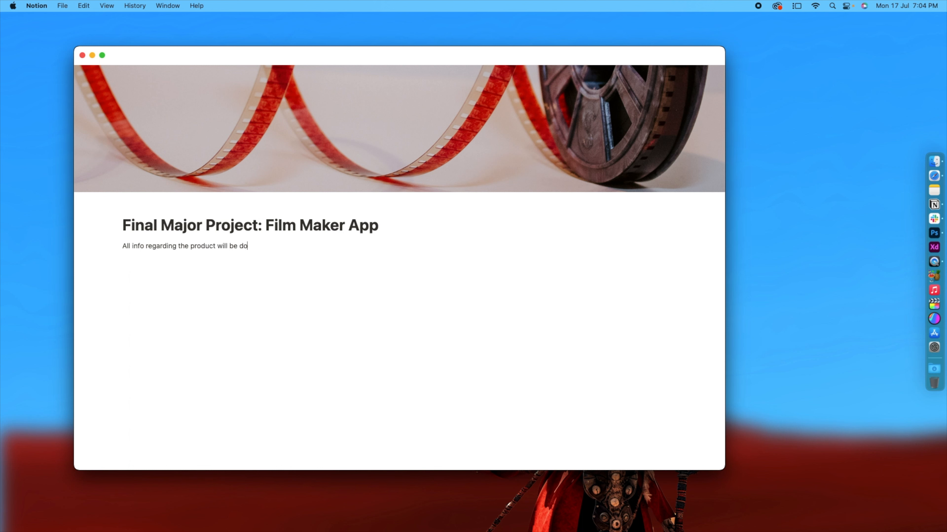
type("cumented here.")
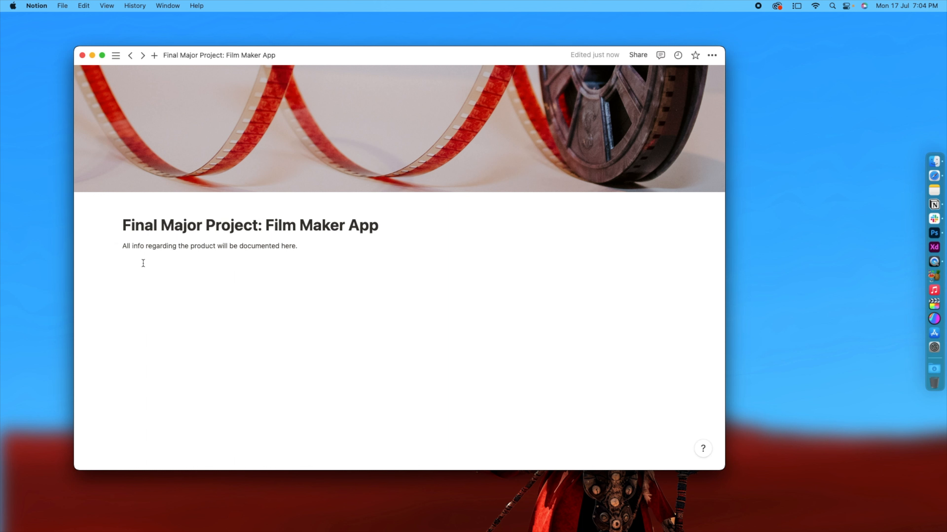
- Check the block types available for the introductory sentence, and try italic on it before switching italic off again
triple_click(143, 246)
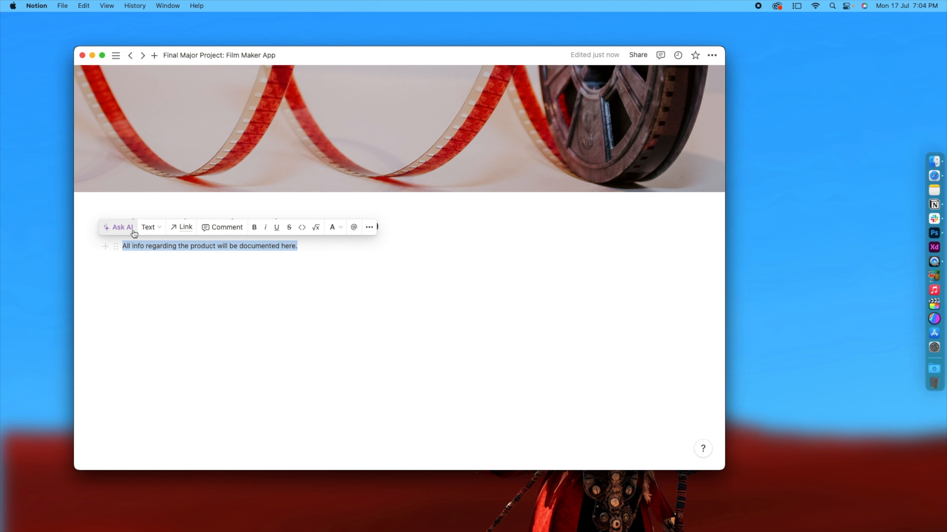
left_click(153, 228)
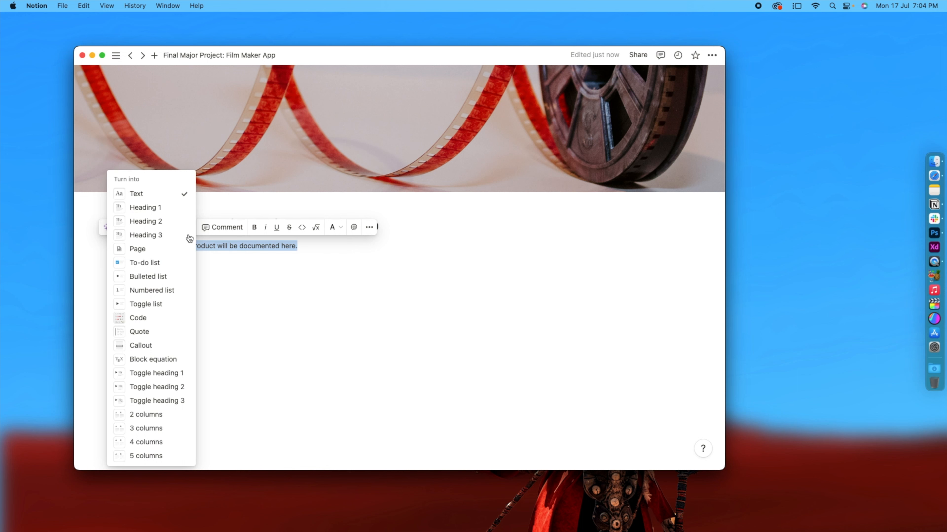
left_click(226, 247)
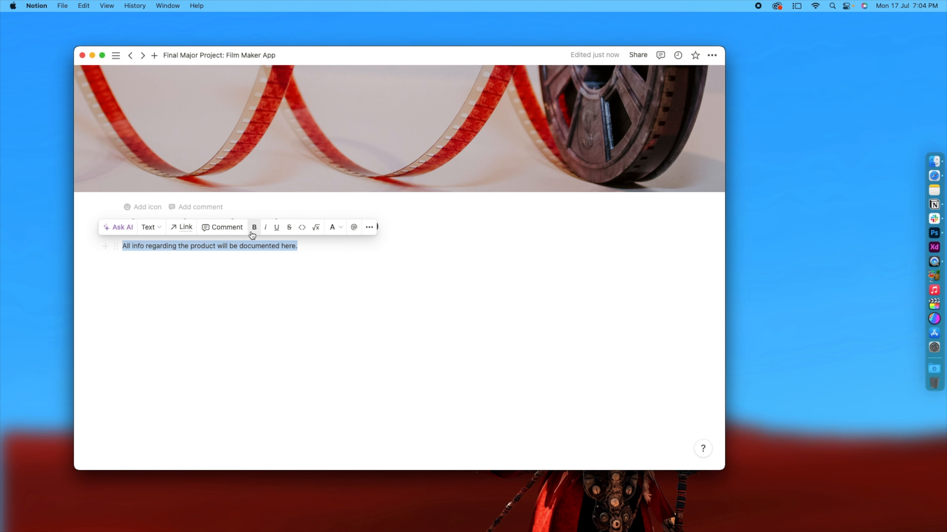
left_click(264, 232)
left_click(263, 231)
left_click(300, 248)
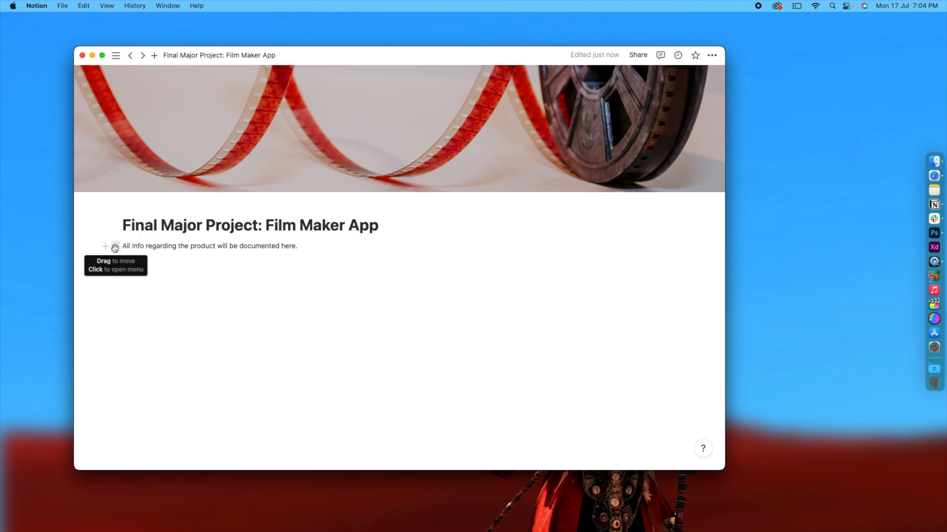
- Add a to-do list block on a new line below the introductory sentence
left_click(143, 260)
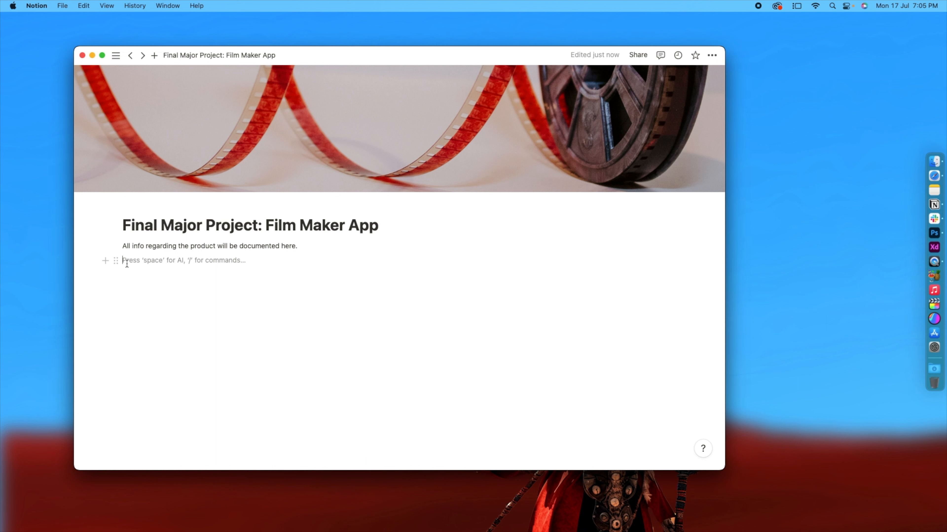
left_click(104, 261)
scroll(195, 359, "down", 2)
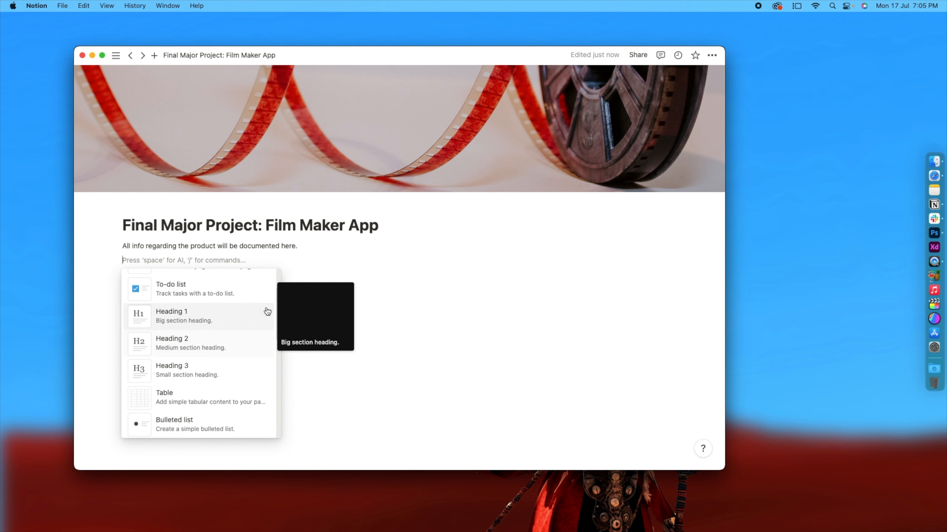
left_click(314, 270)
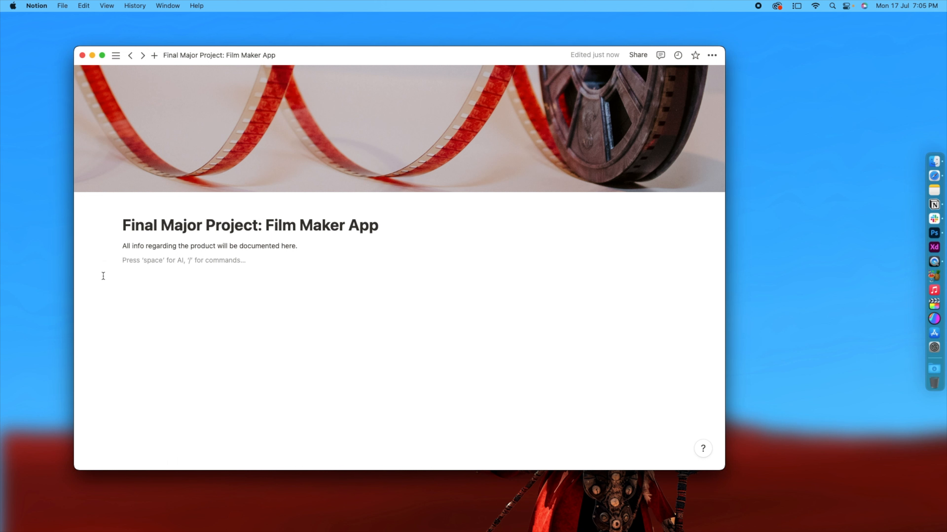
left_click(116, 263)
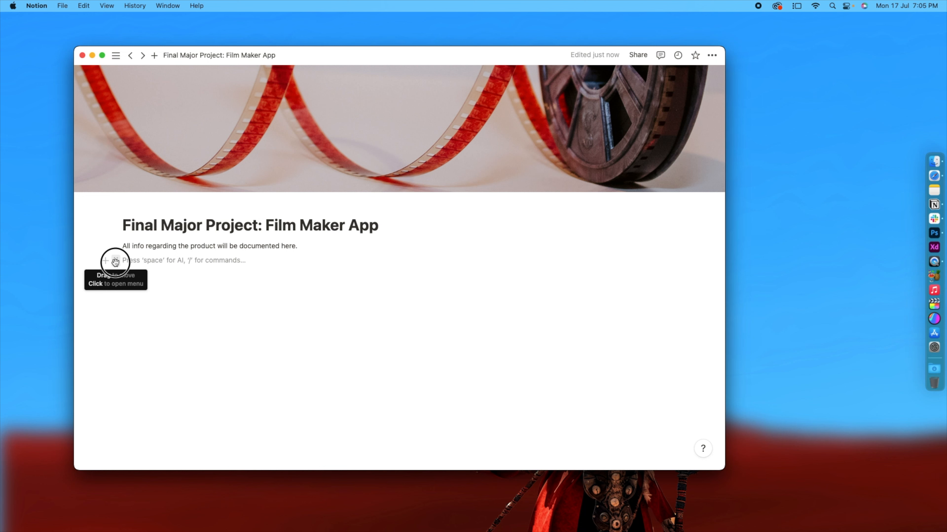
left_click(105, 260)
left_click(105, 260)
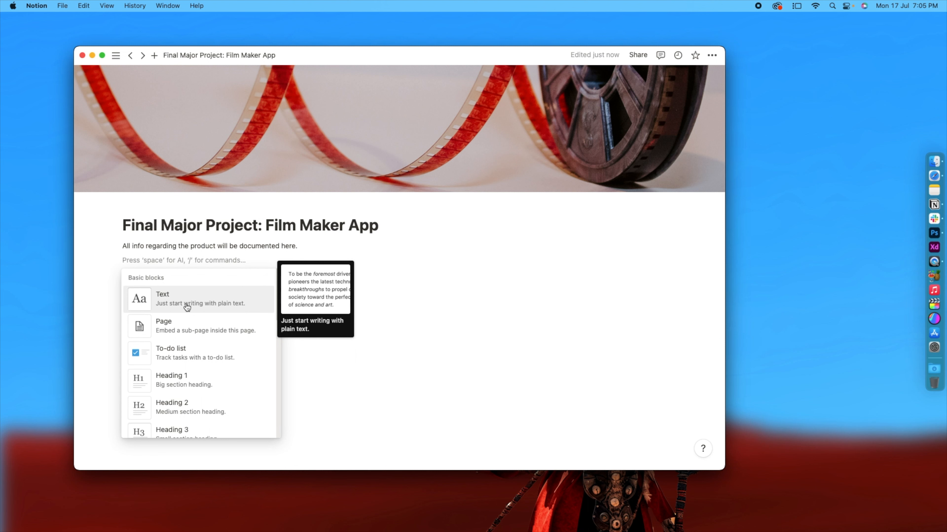
type("c")
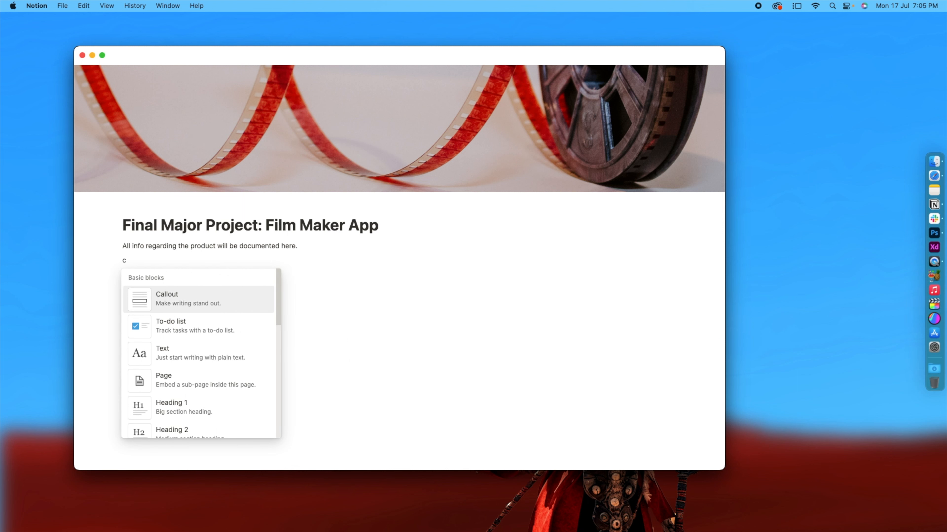
type("h")
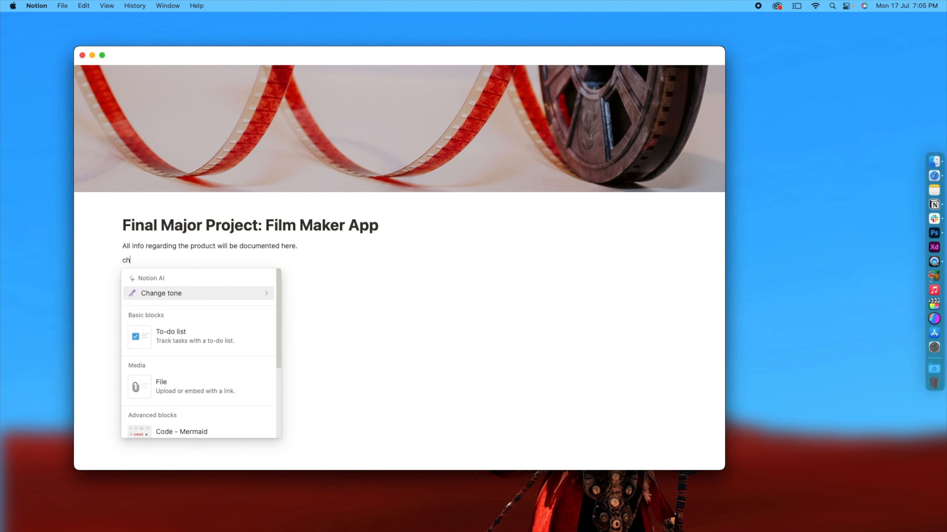
left_click(170, 343)
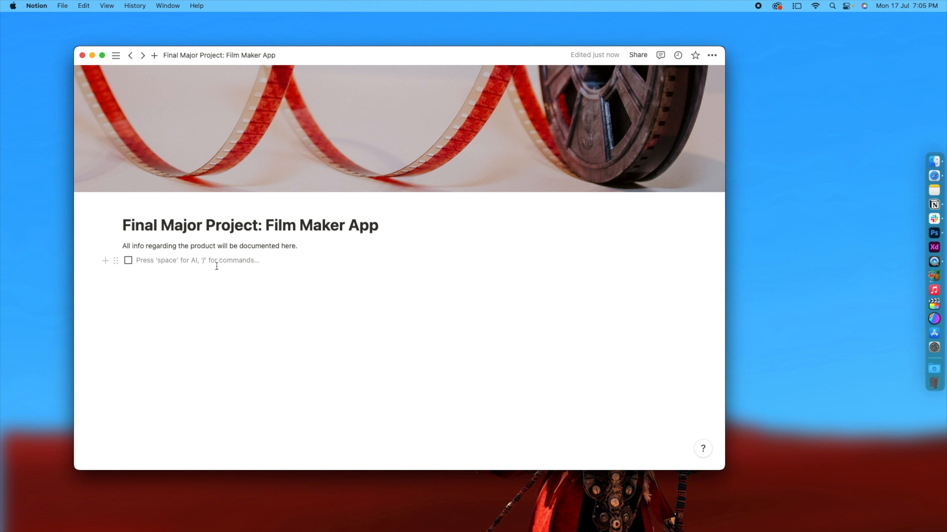
- Fill the to-do list with three items: Content, Design and Launch
type("Content")
key("Return")
type("Design")
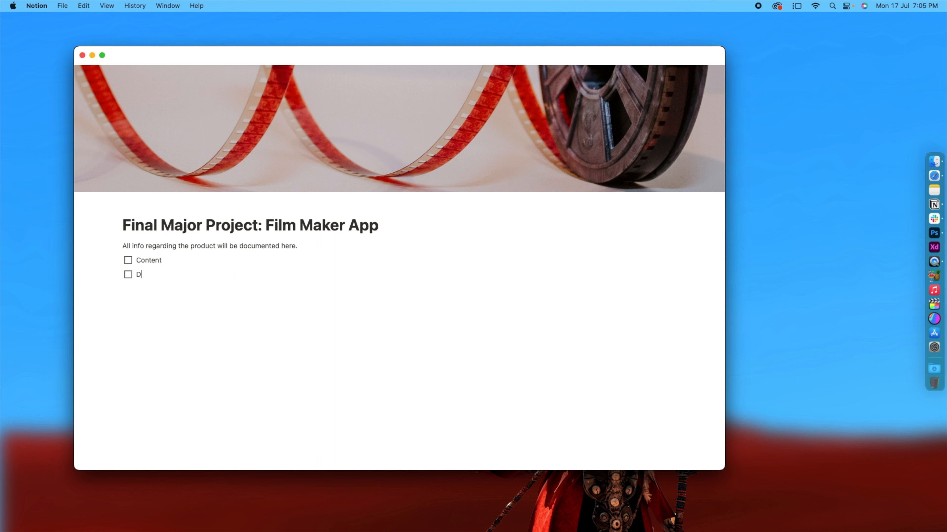
key("Return")
type("Launch")
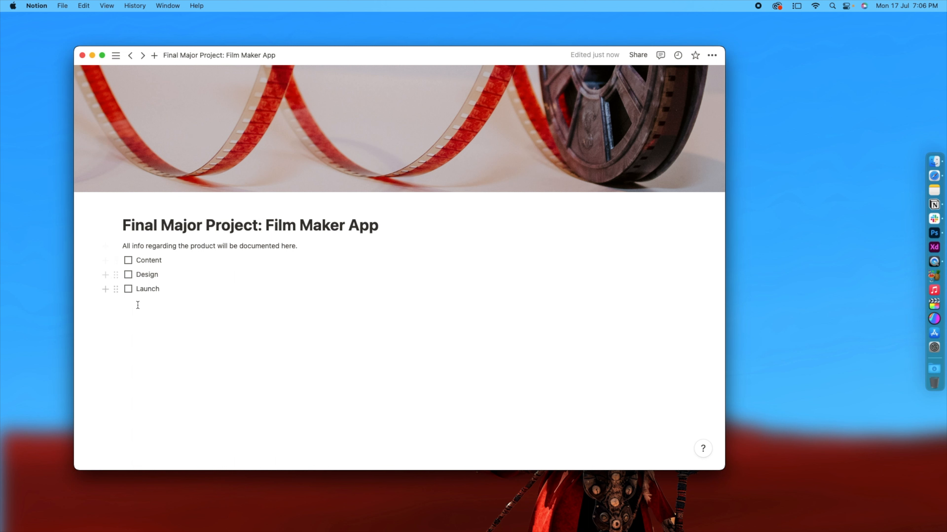
- Add a text line reading "Progress List" below the to-do items
left_click(128, 308)
type("P")
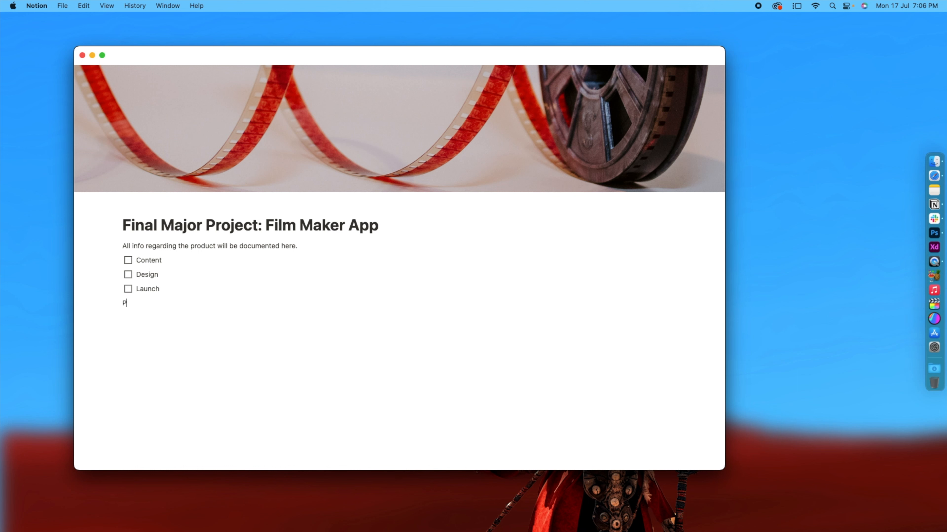
type("rogress List")
left_click(169, 370)
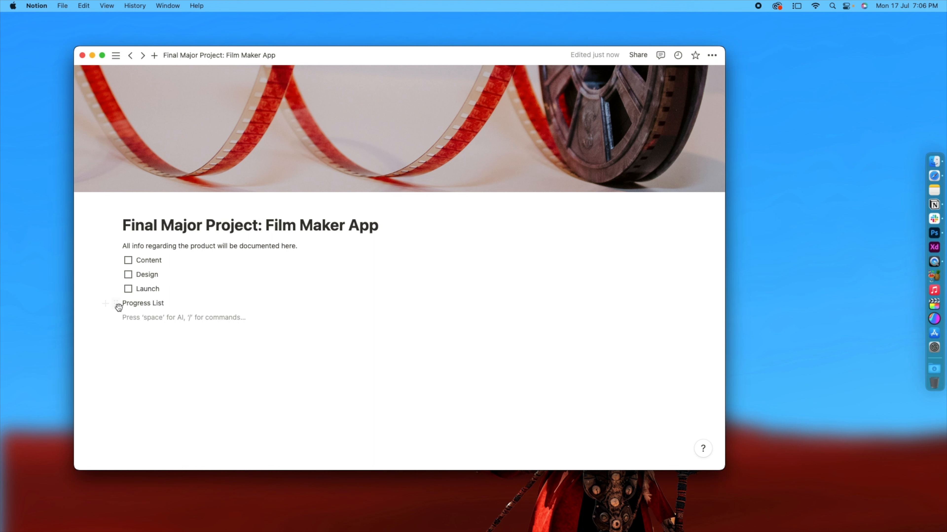
- Turn the "Progress List" line into a Heading 3 and move it above the Content item
left_click(117, 305)
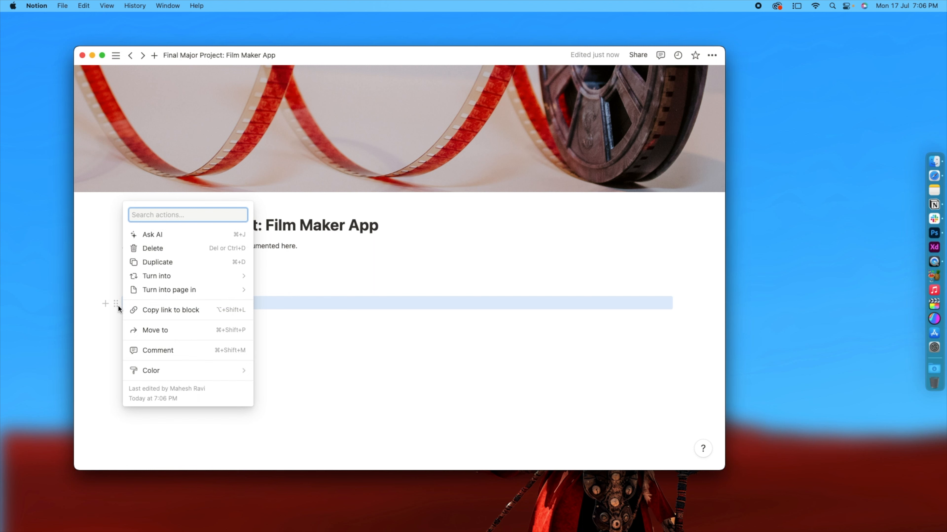
mouse_move(149, 278)
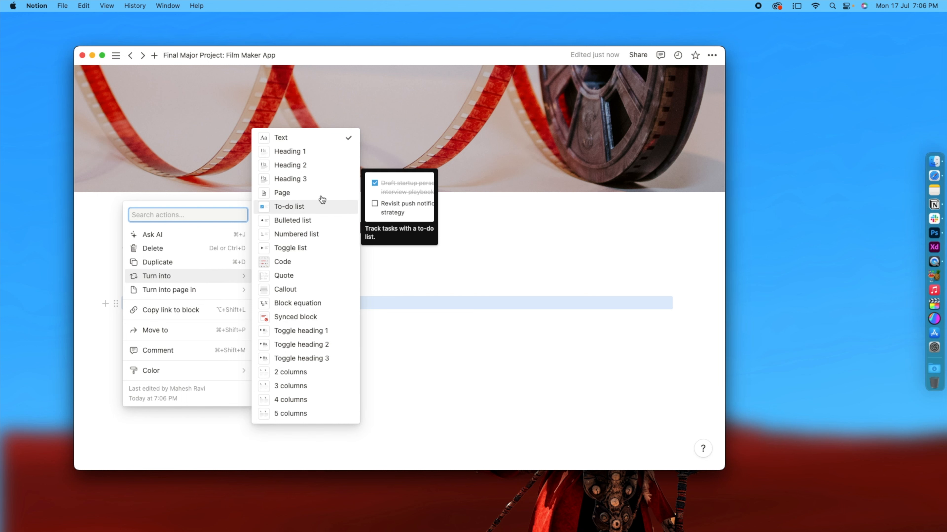
left_click(317, 179)
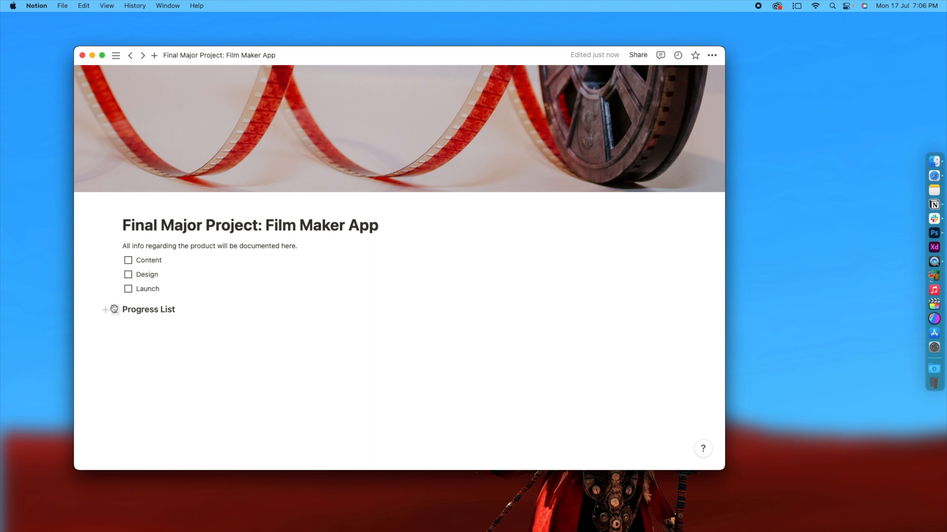
left_click_drag(114, 309, 118, 250)
left_click(153, 345)
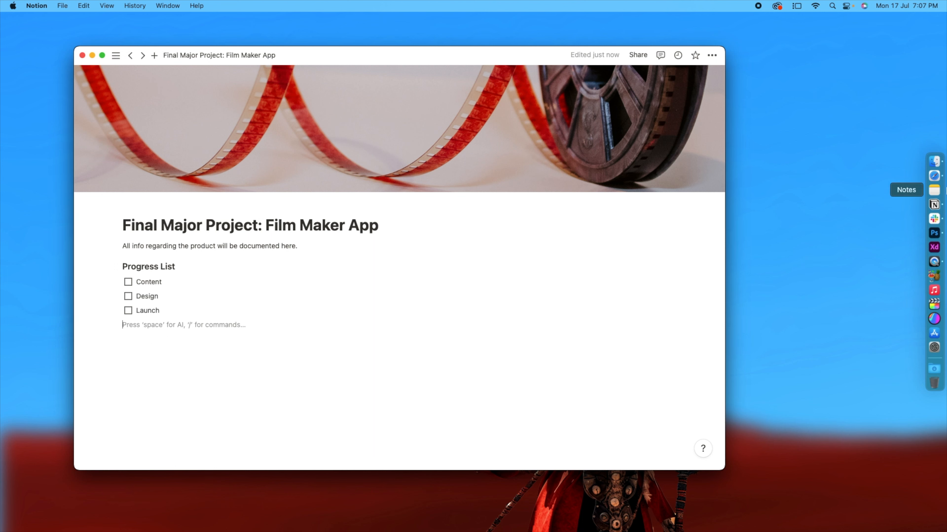
- Switch to Safari, search the web for "notion widget calendar" and open the WidgetBox site
left_click(934, 175)
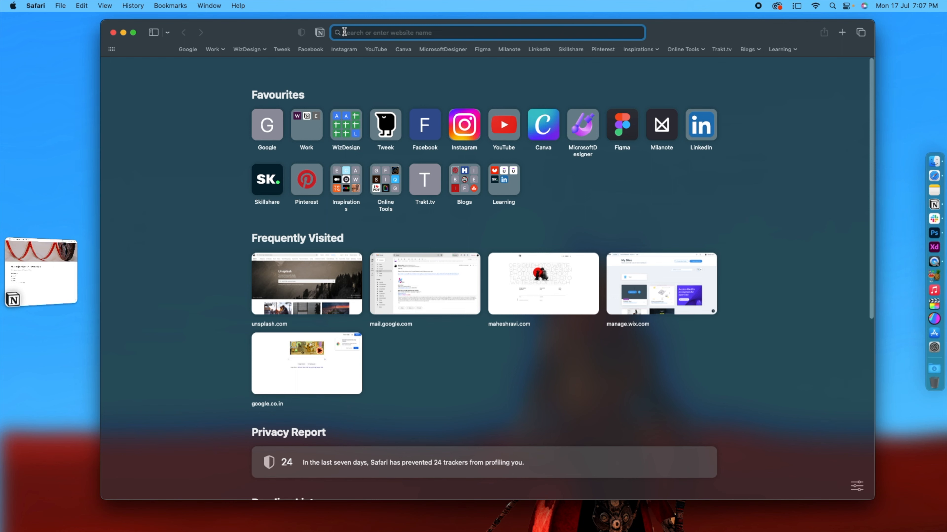
type("notion widg")
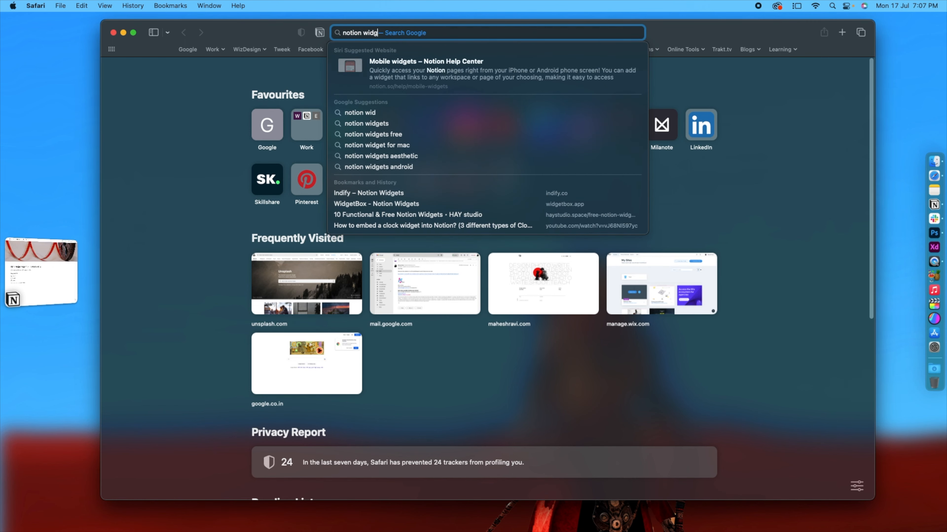
type("et calendar")
key("Return")
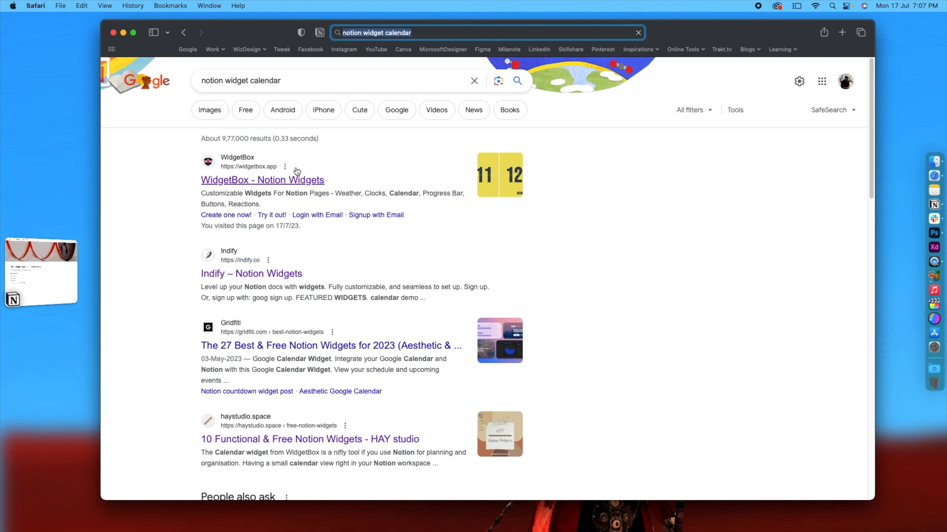
left_click(271, 181)
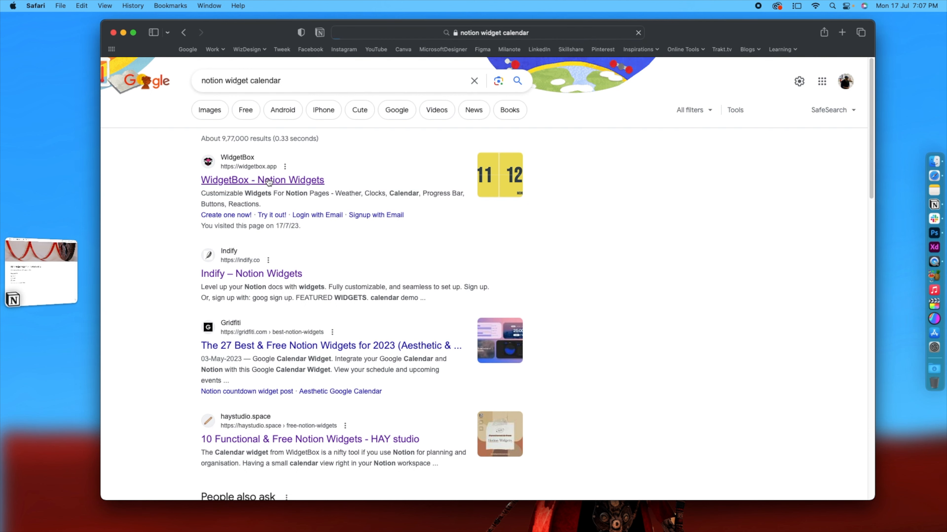
left_click_drag(249, 38, 193, 31)
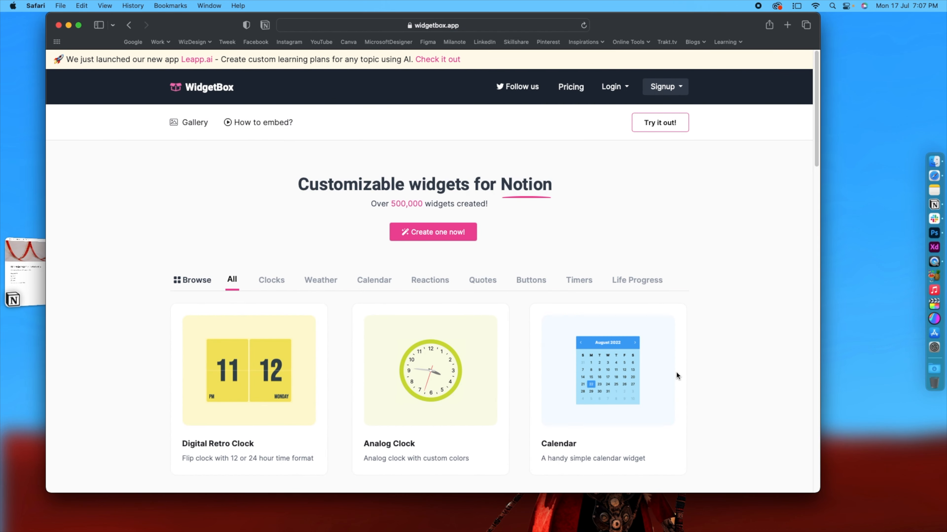
- Browse the WidgetBox widget gallery and start creating a widget, opening the account sign-up page
scroll(464, 250, "down", 5)
scroll(464, 251, "down", 5)
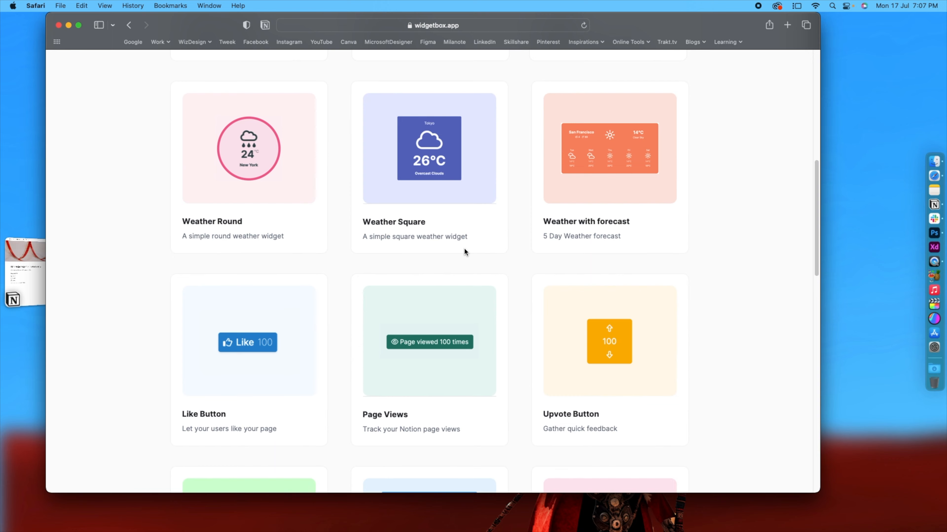
scroll(464, 250, "up", 8)
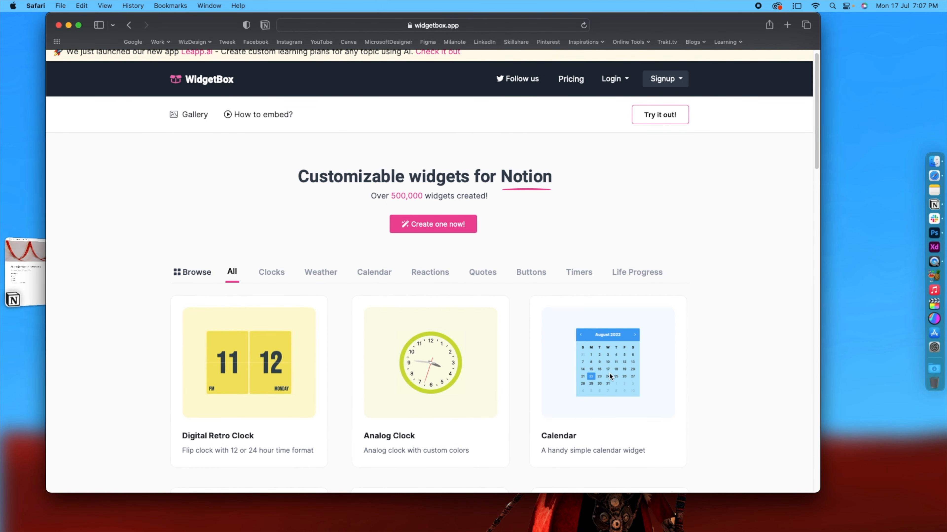
left_click(443, 225)
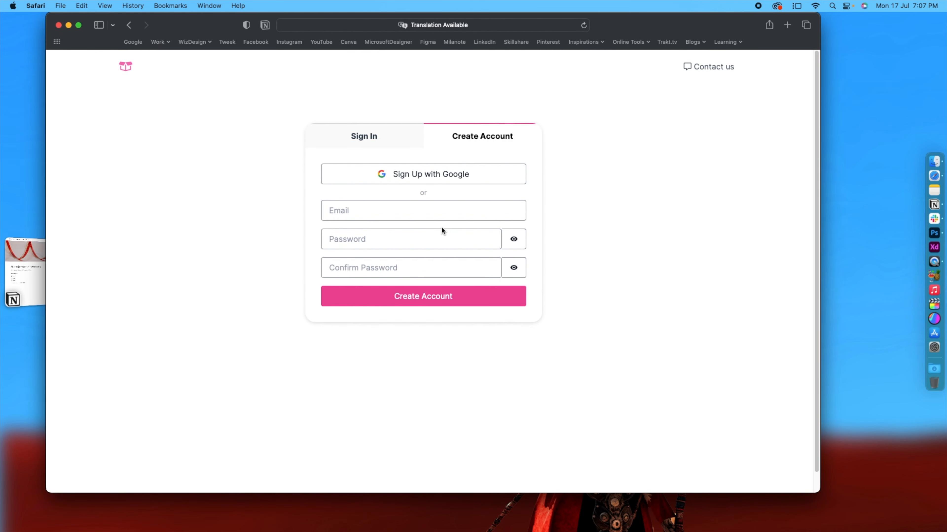
- Sign in to WidgetBox with the existing Google account and start creating a calendar widget
left_click(345, 137)
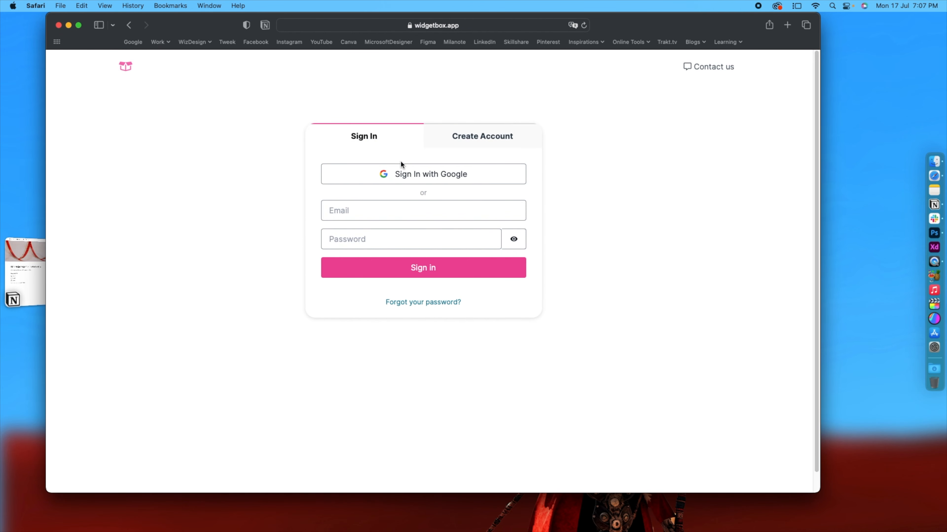
left_click(422, 179)
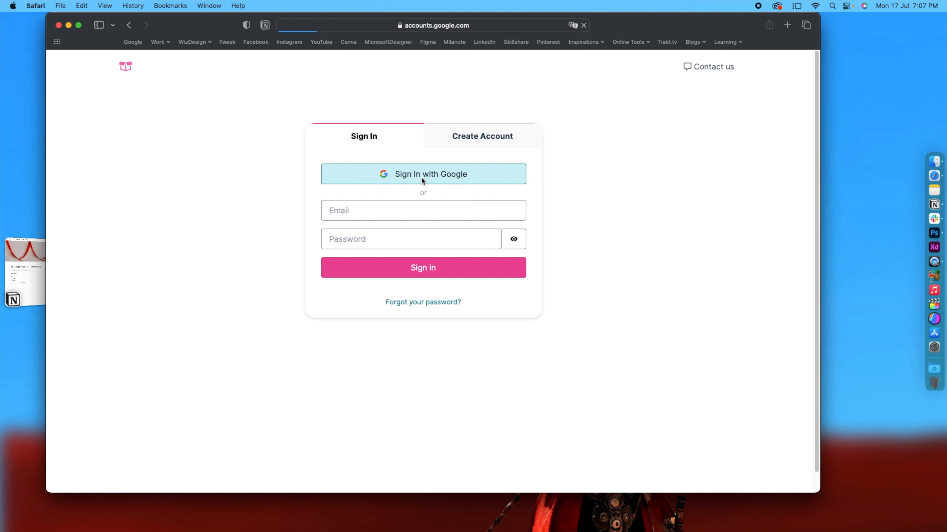
left_click(399, 201)
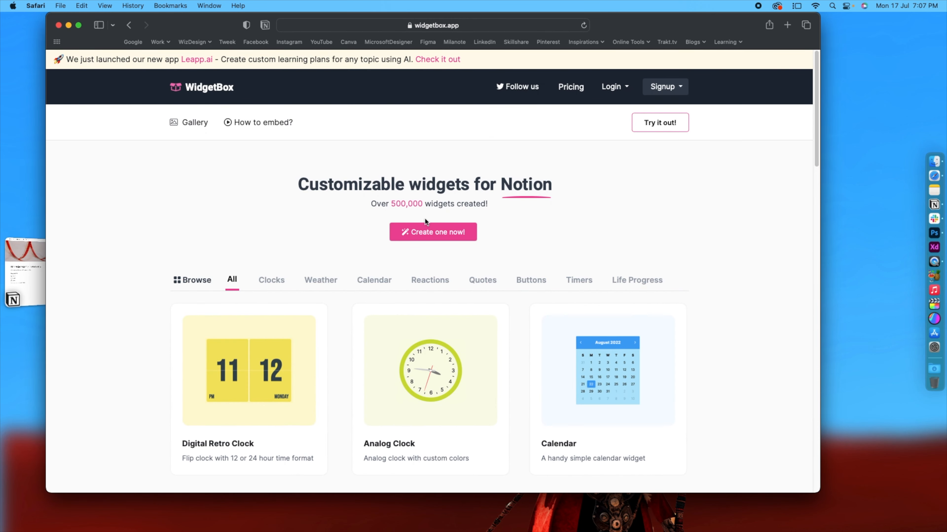
left_click(448, 234)
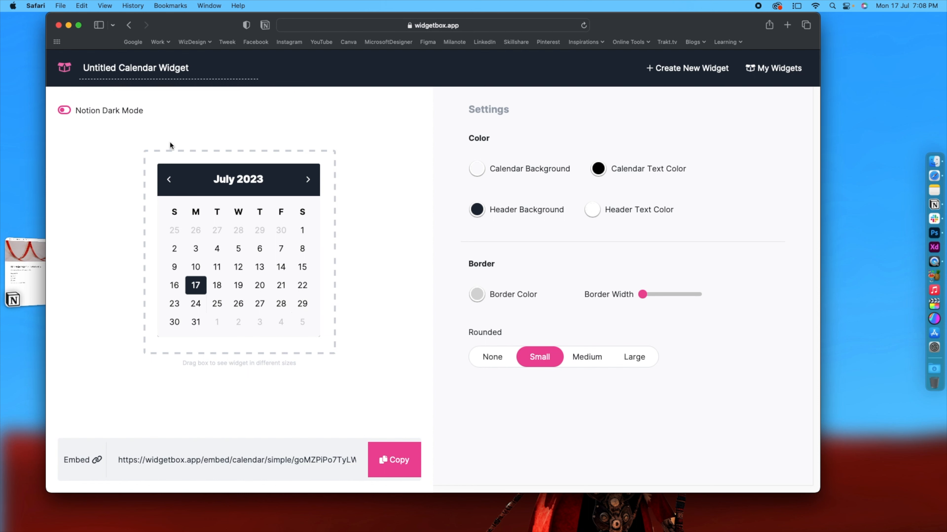
- Try the calendar widget's Notion Dark Mode preview and check the look of the Notion page
left_click(61, 112)
left_click(62, 112)
left_click(61, 112)
left_click(28, 299)
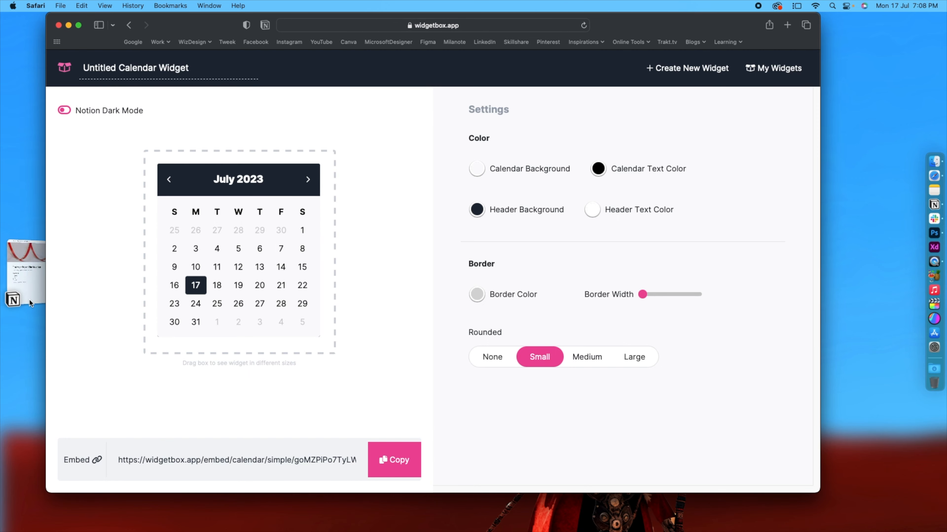
left_click(40, 261)
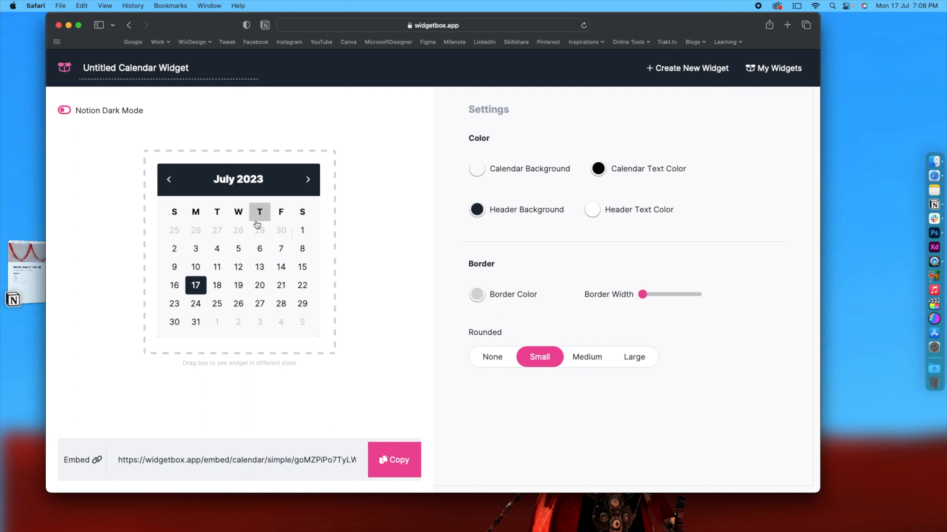
- Give the calendar widget a bright yellow calendar background and Large rounded corners
left_click(474, 175)
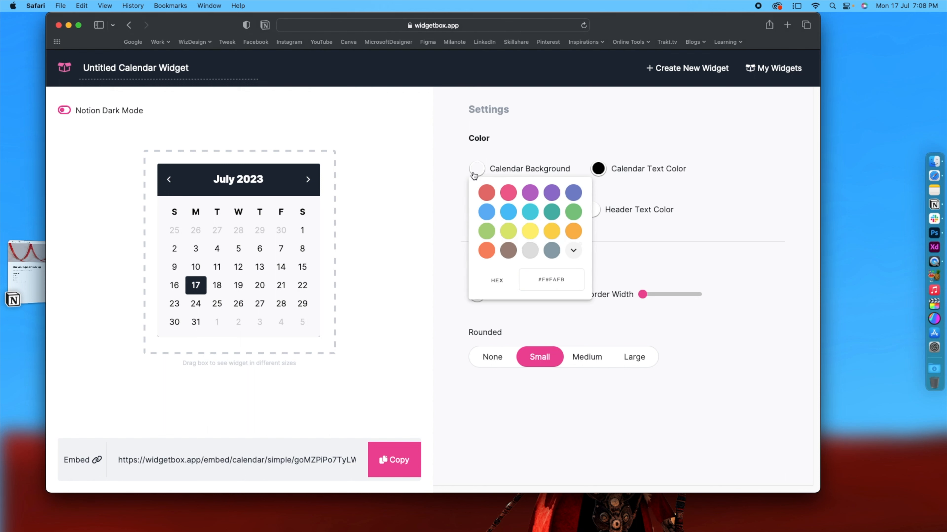
left_click(528, 232)
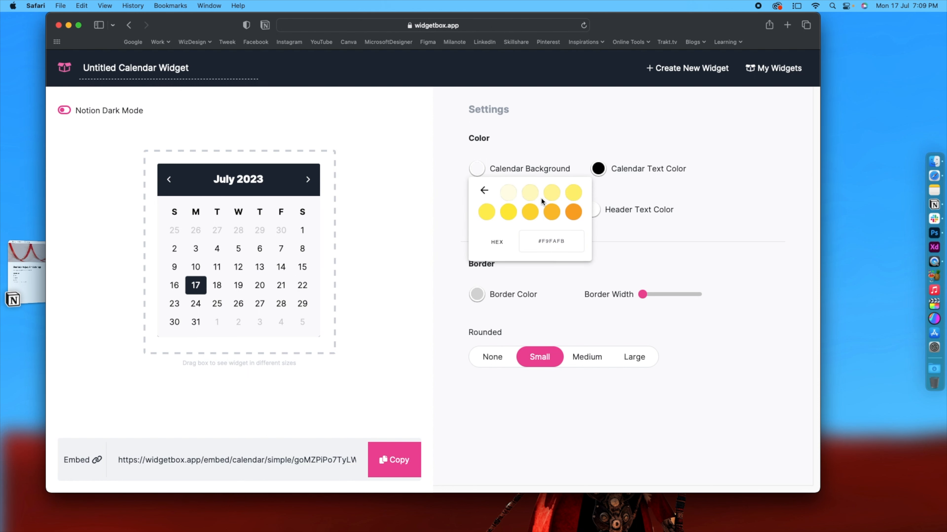
left_click(486, 211)
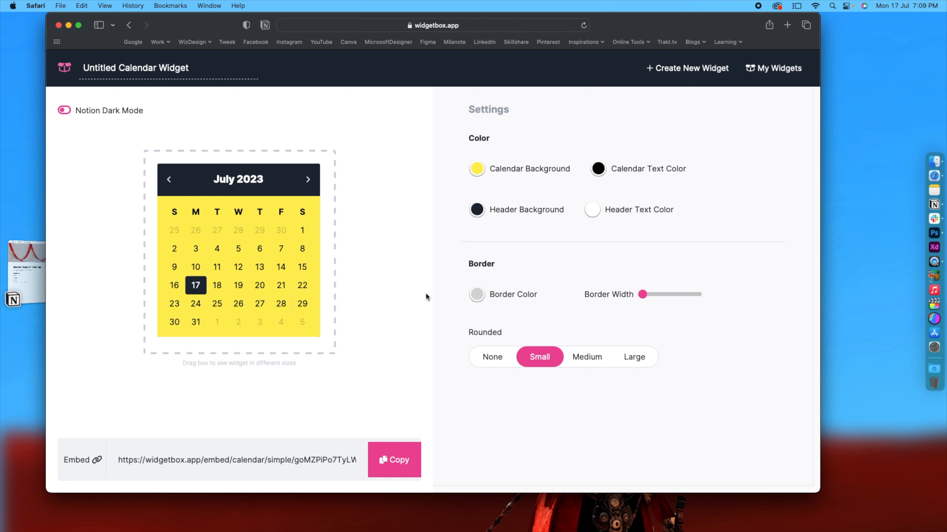
left_click(635, 360)
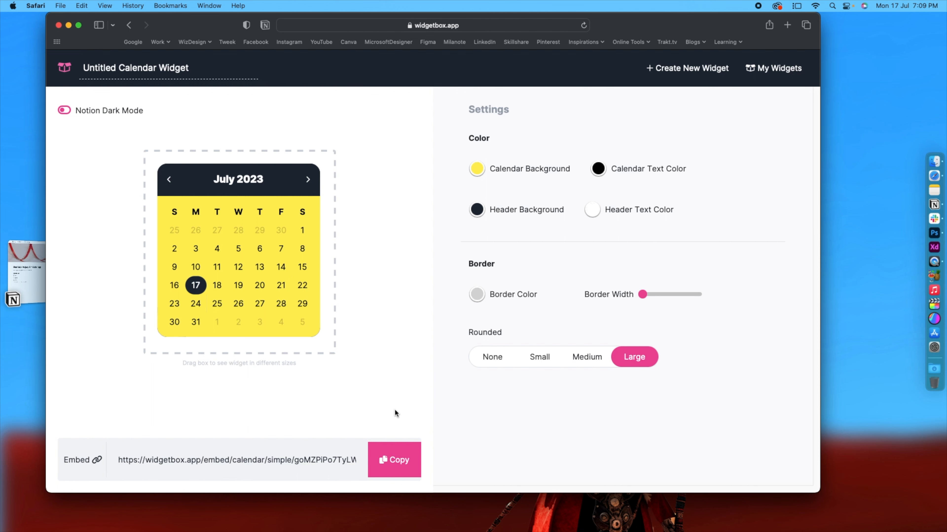
- Copy the calendar widget's embed URL, switch to Notion and embed it below the Launch to-do item
left_click(392, 451)
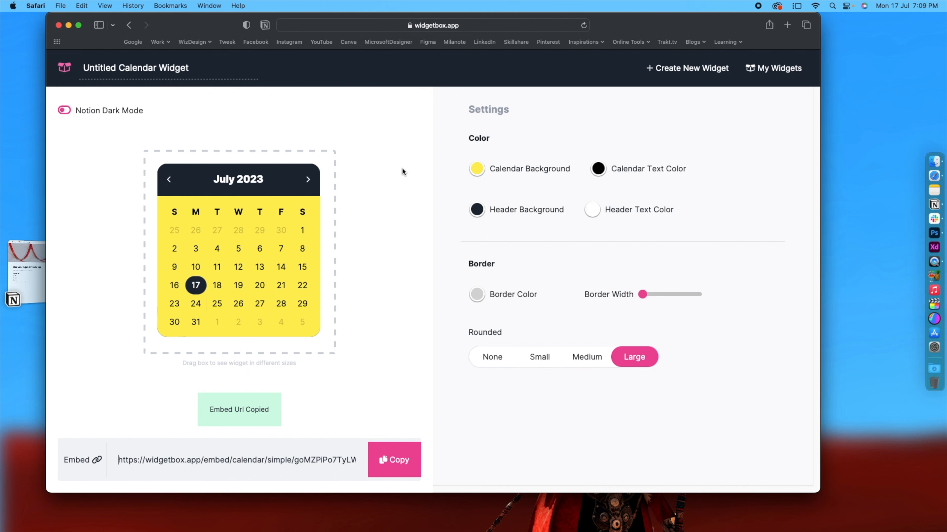
left_click(15, 246)
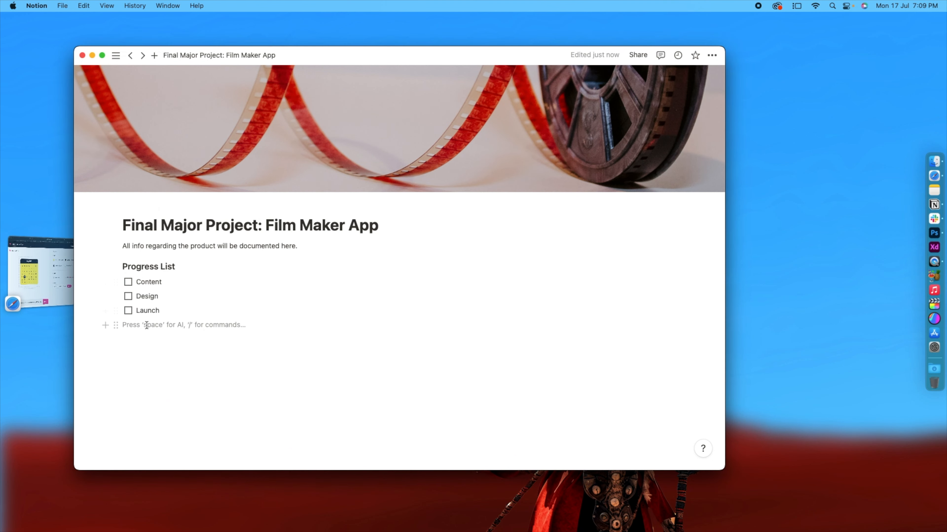
left_click(105, 325)
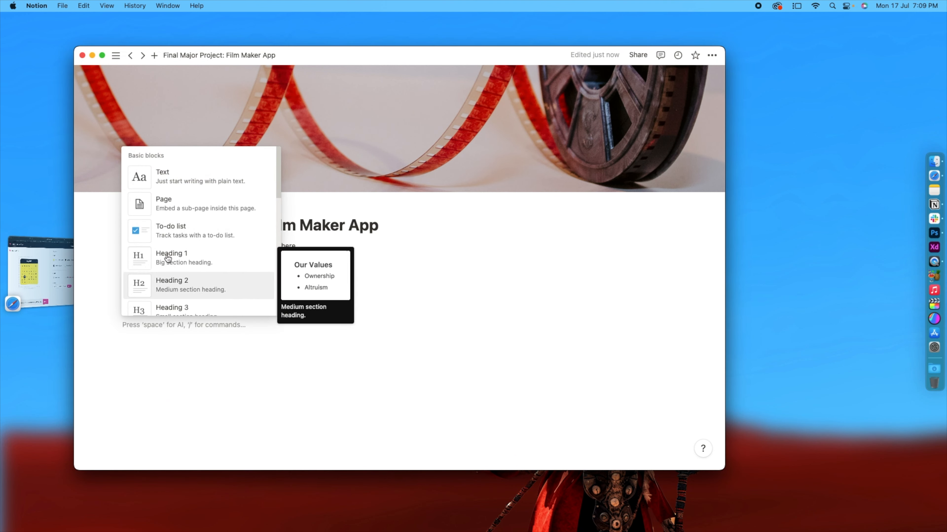
type("em")
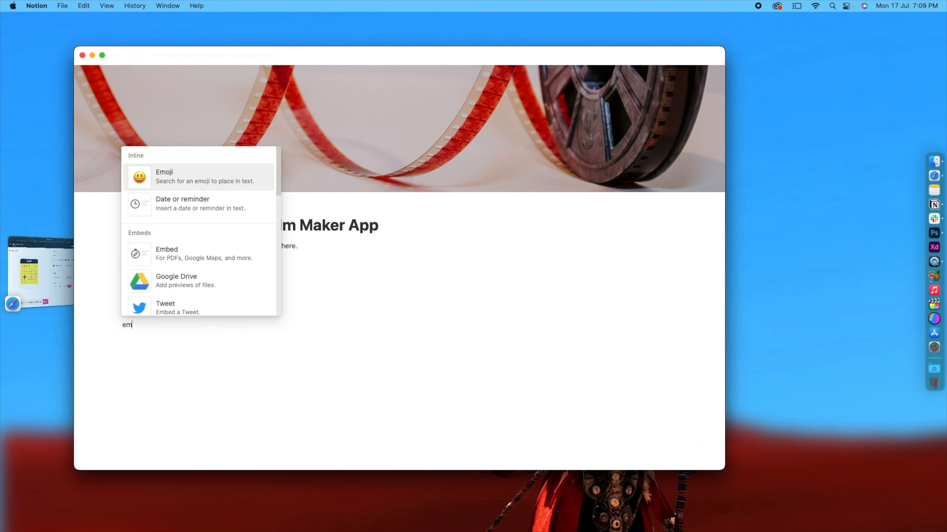
left_click(184, 255)
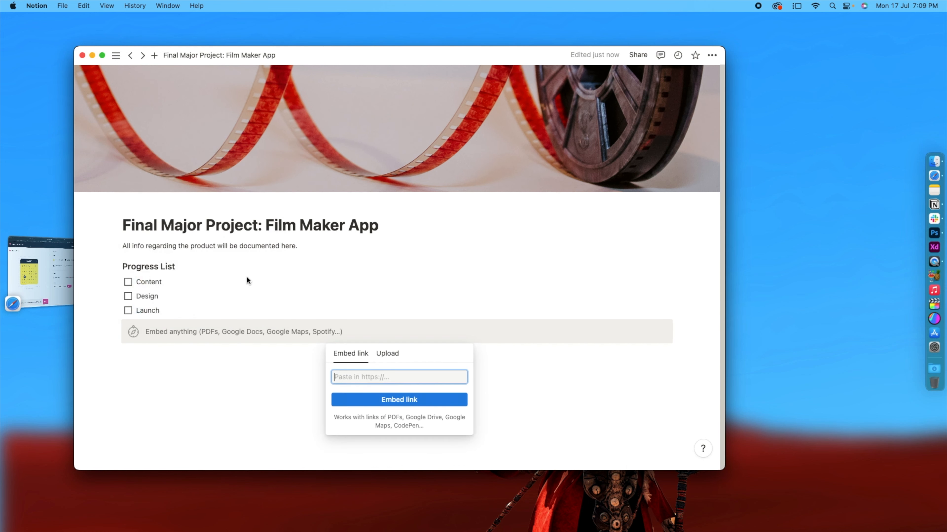
right_click(350, 377)
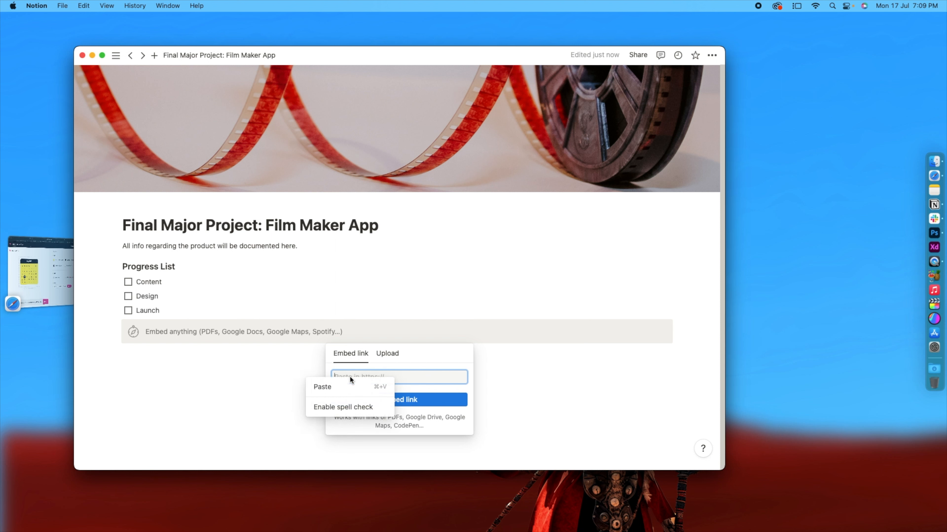
left_click(334, 386)
left_click(391, 401)
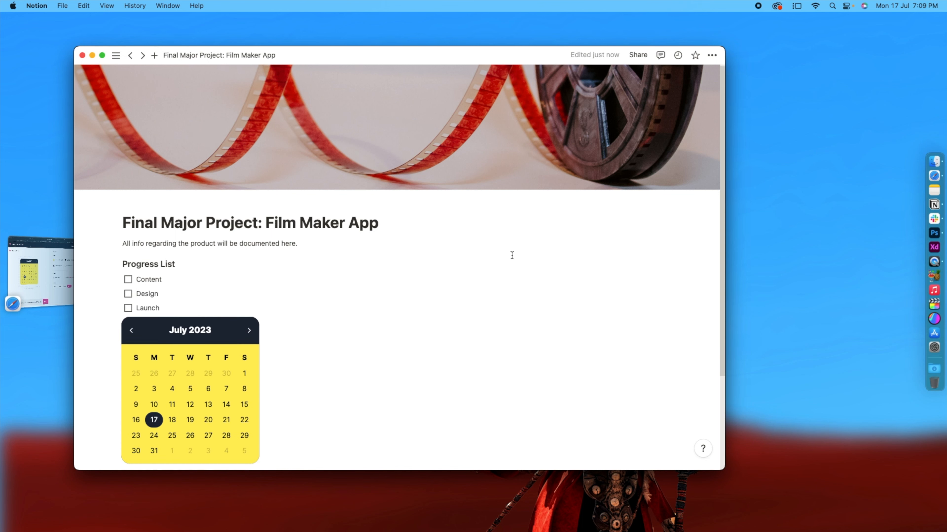
- Narrow the embedded calendar block to about the calendar's own width and nest it under the Launch item
scroll(511, 255, "down", 3)
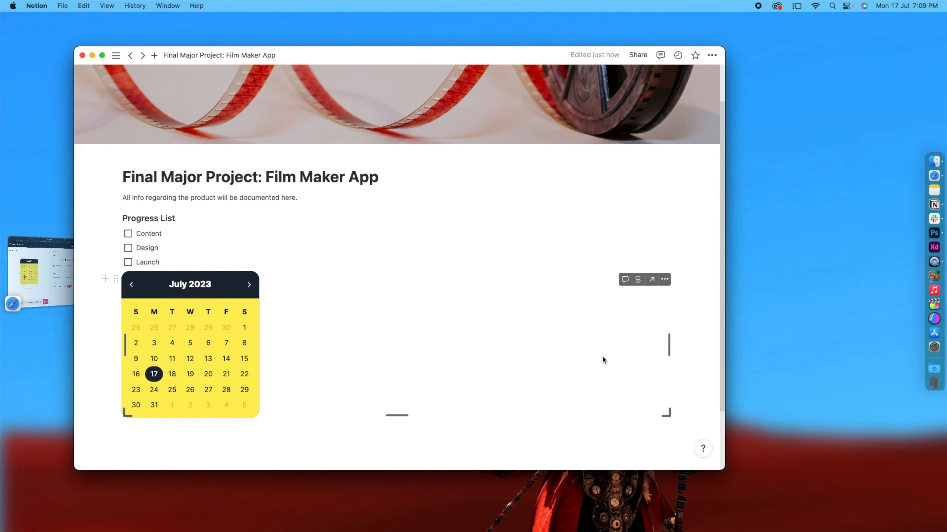
left_click(669, 345)
left_click_drag(669, 345, 451, 333)
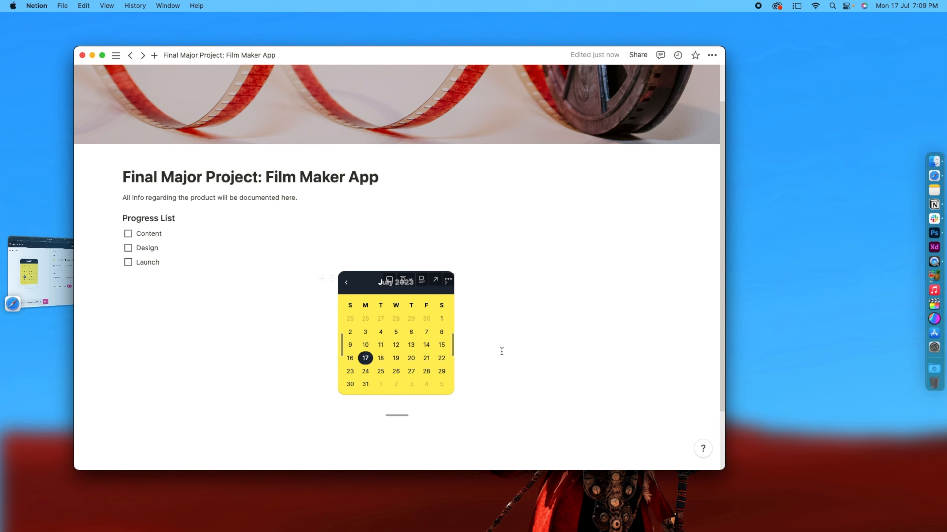
left_click_drag(332, 279, 157, 283)
scroll(307, 309, "down", 1)
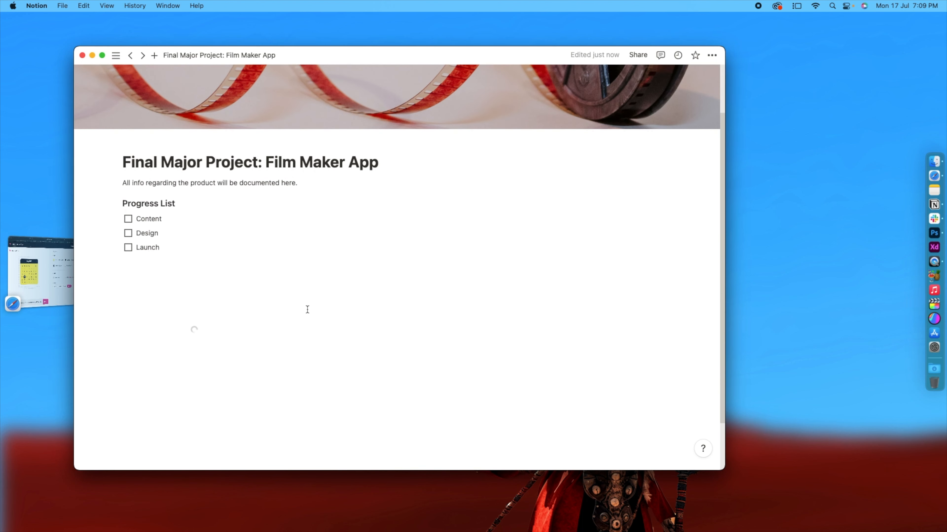
- Move the calendar embed to the left of the Progress List heading so the two form side-by-side columns
left_click_drag(127, 264, 174, 194)
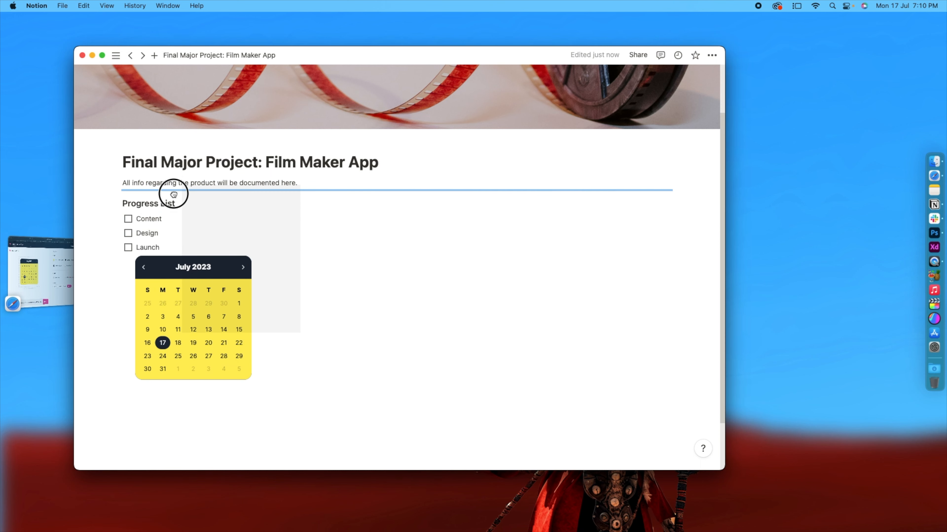
left_click_drag(173, 195, 110, 208)
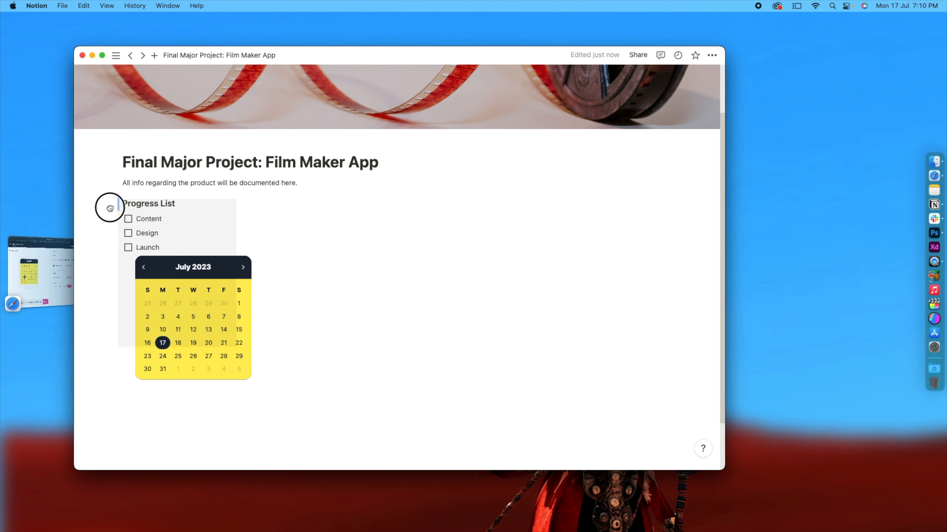
left_click_drag(110, 208, 110, 207)
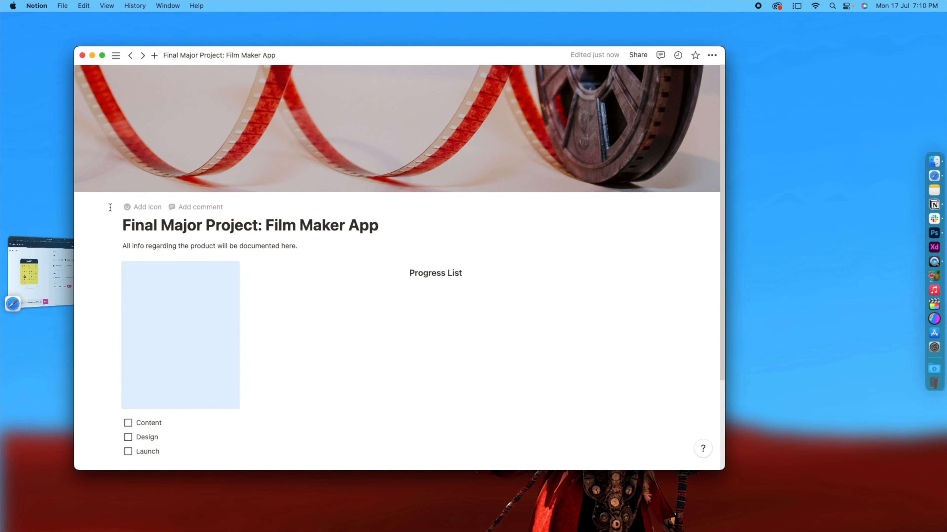
- Move the Content, Design and Launch items under the Progress List heading and shorten the calendar embed to fit the calendar
scroll(232, 242, "down", 3)
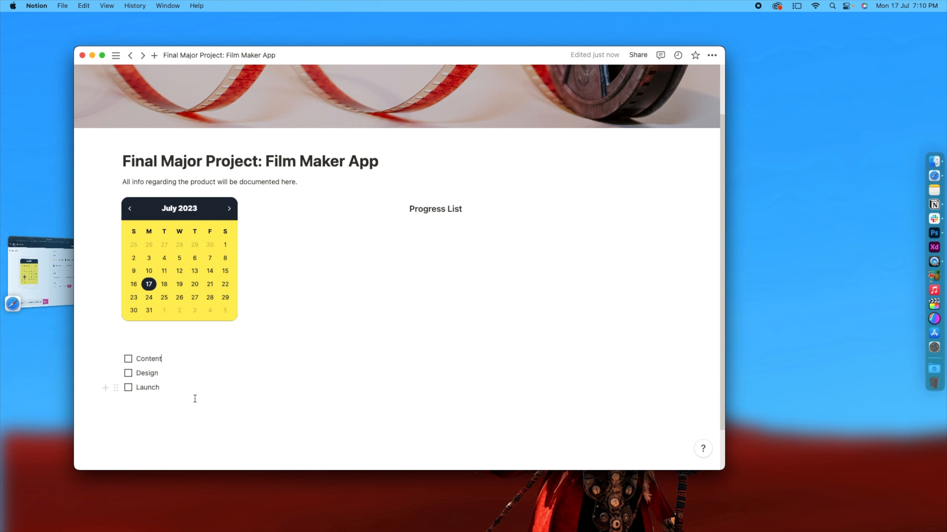
left_click_drag(186, 411, 118, 350)
left_click(172, 448)
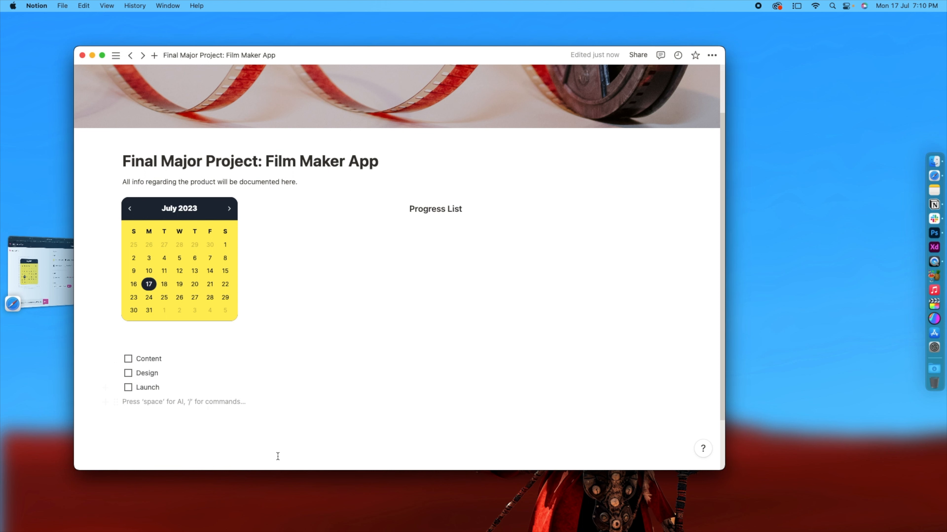
left_click_drag(284, 449, 410, 221)
left_click(361, 325)
scroll(308, 357, "up", 3)
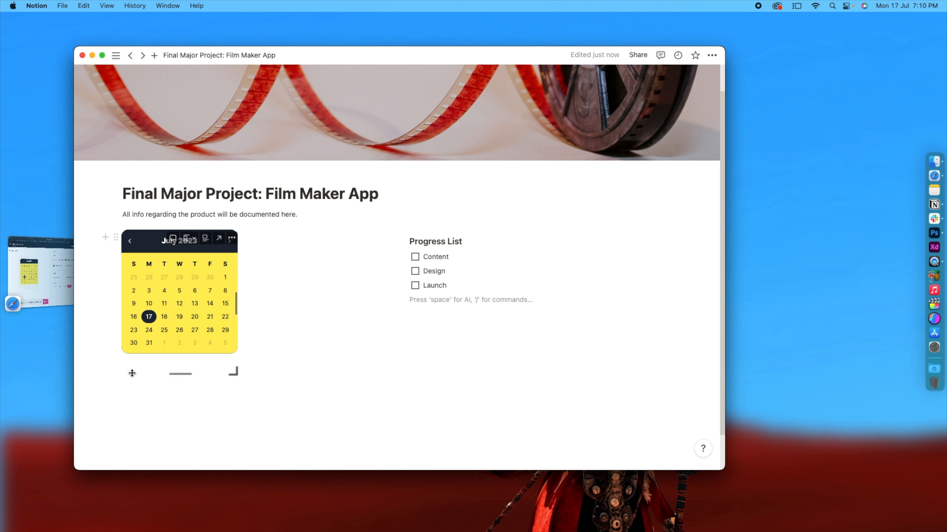
left_click_drag(180, 374, 181, 355)
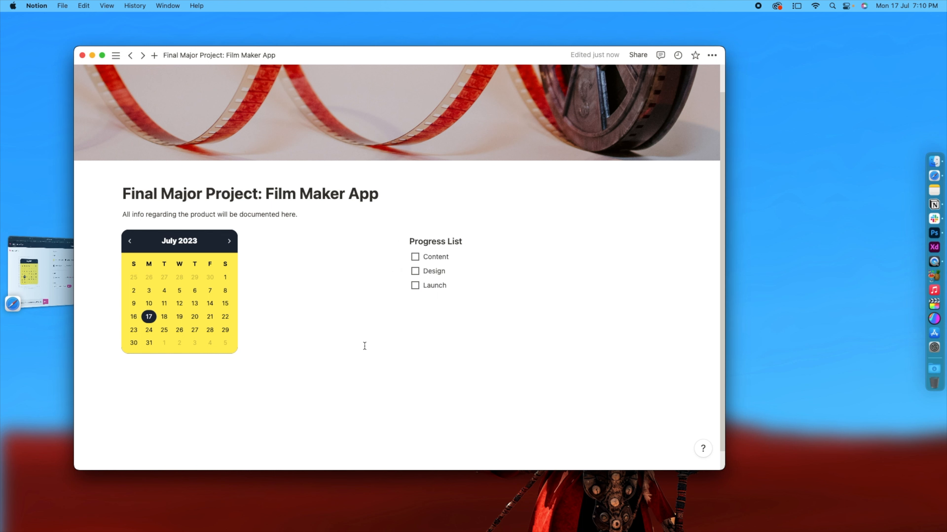
- Have Notion AI write "a small brief about a film making app" below the calendar, using its Make longer version
scroll(419, 321, "down", 2)
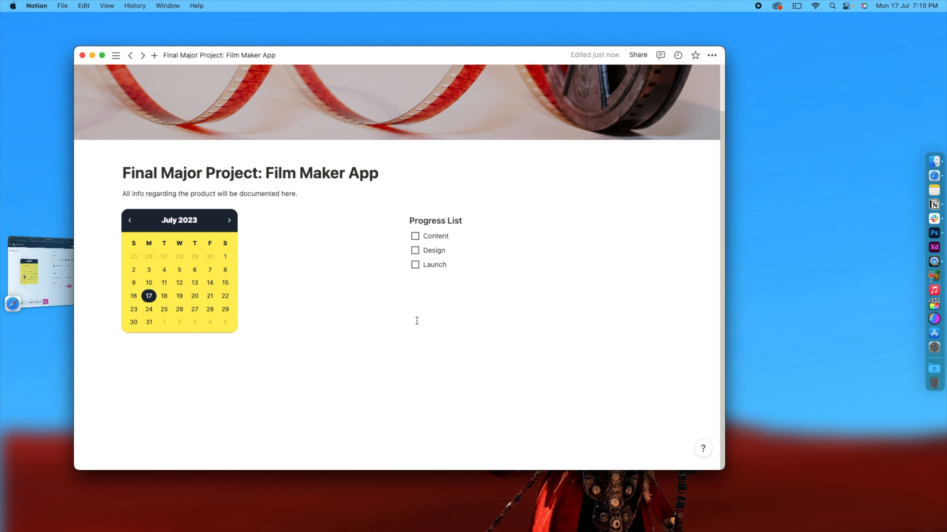
left_click(163, 357)
key("space")
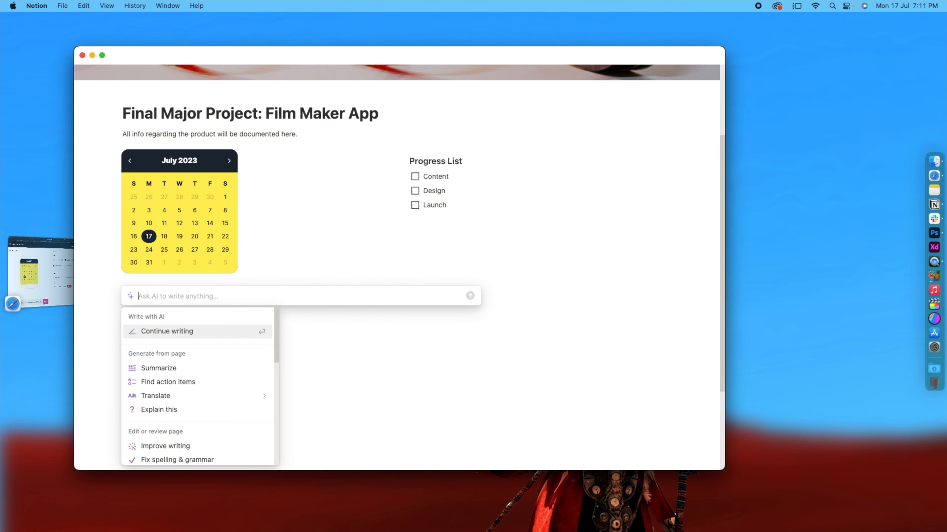
key("Escape")
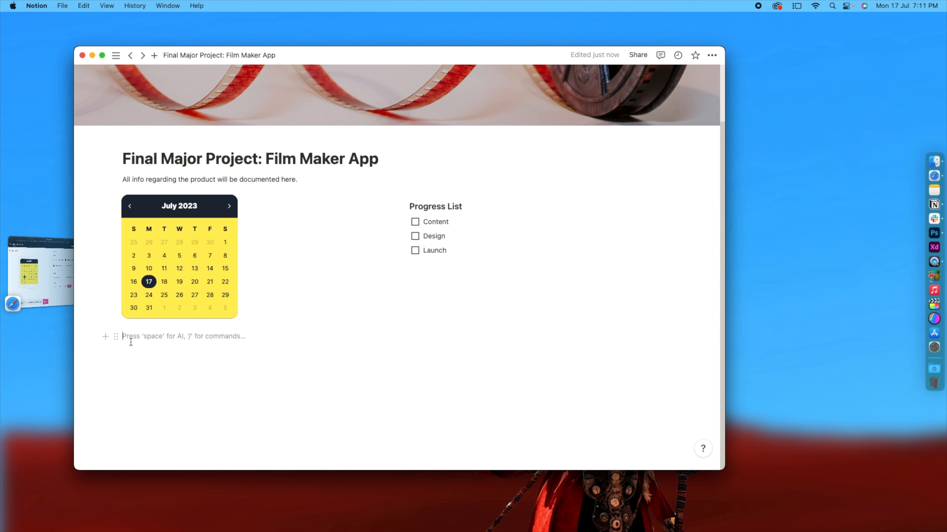
key("space")
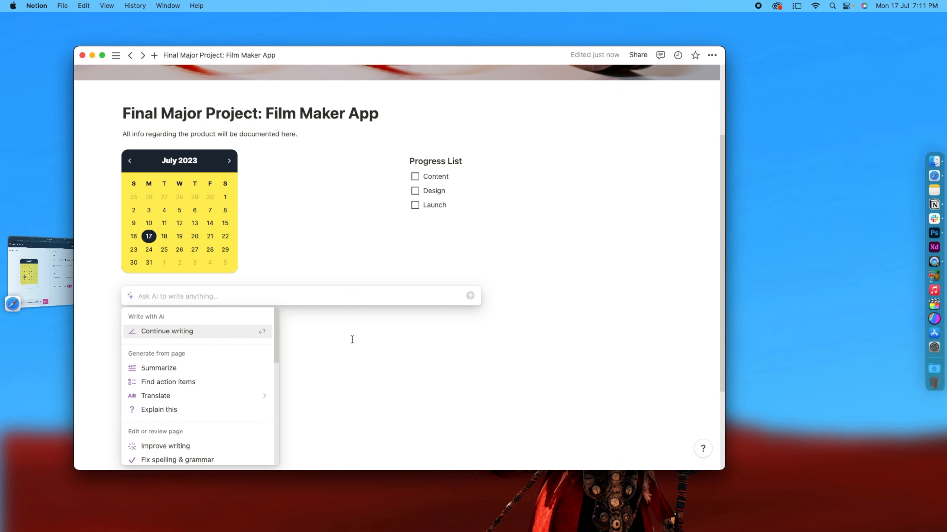
type("a small brief")
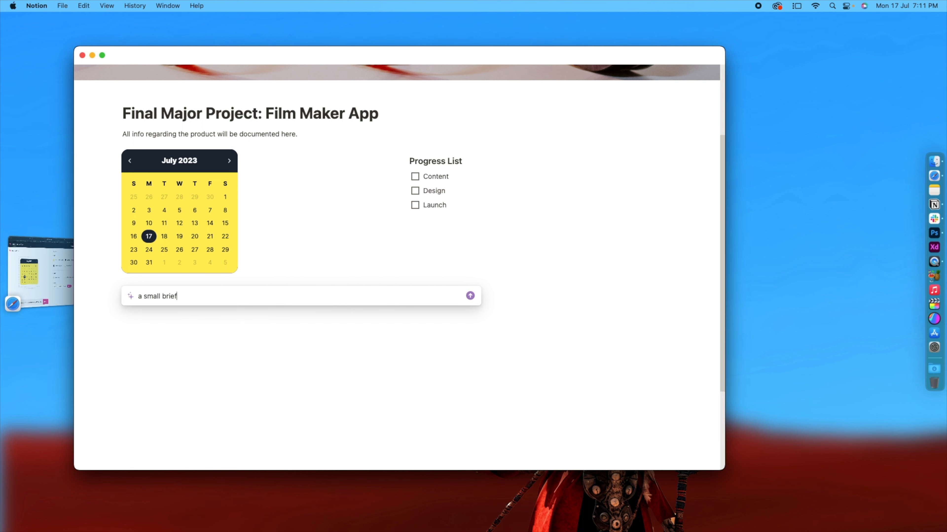
type(" about a film making app")
key("Return")
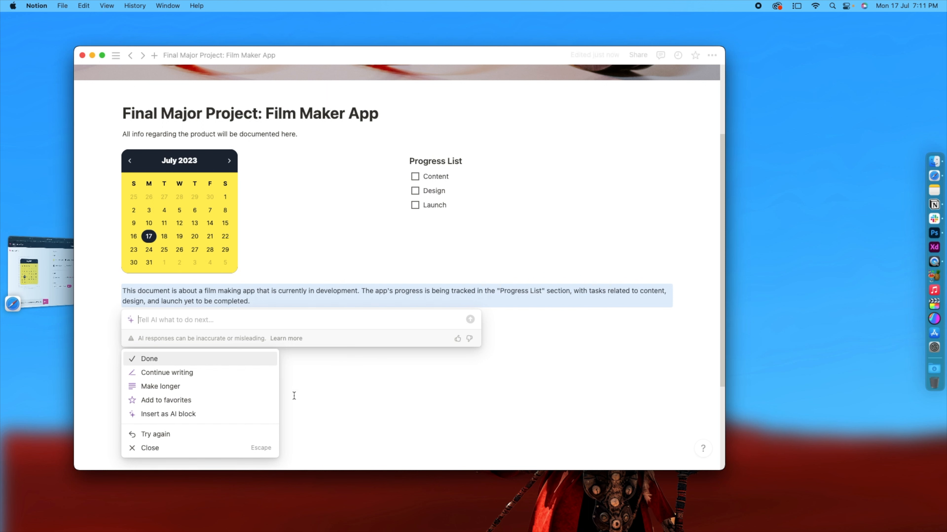
left_click(151, 386)
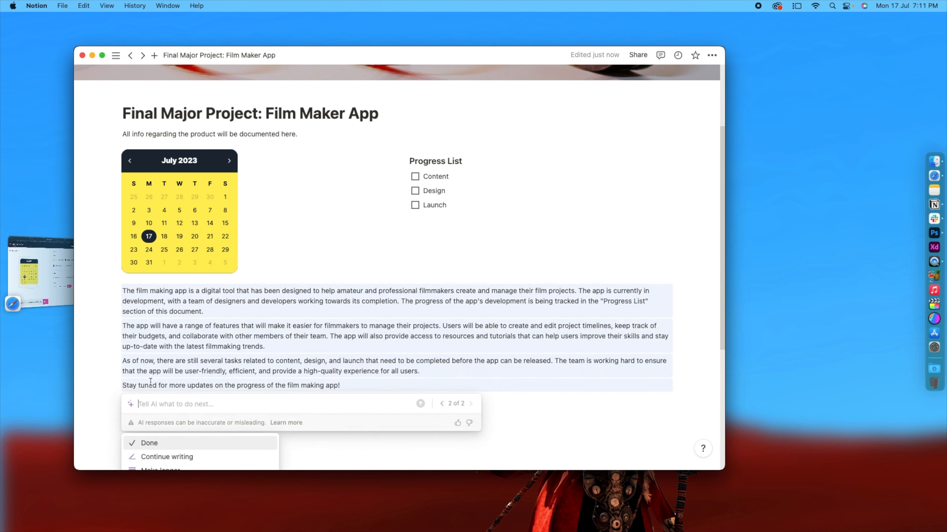
left_click(154, 394)
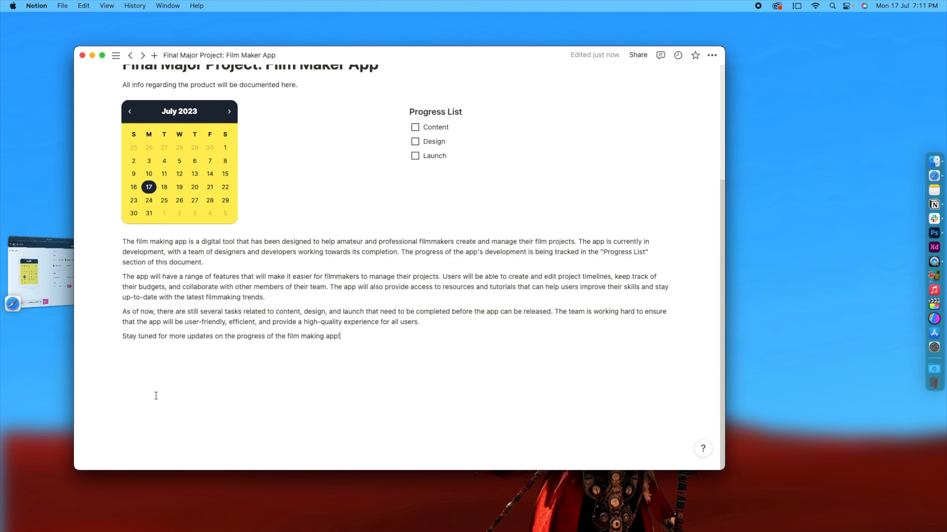
- Delete all the AI-written brief paragraphs below the calendar
scroll(237, 335, "up", 5)
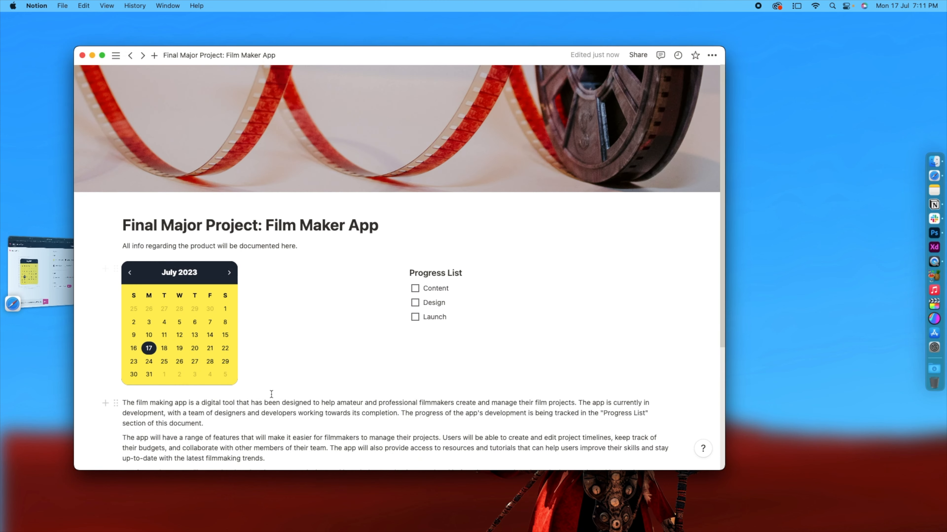
scroll(242, 347, "down", 3)
left_click_drag(353, 405, 122, 313)
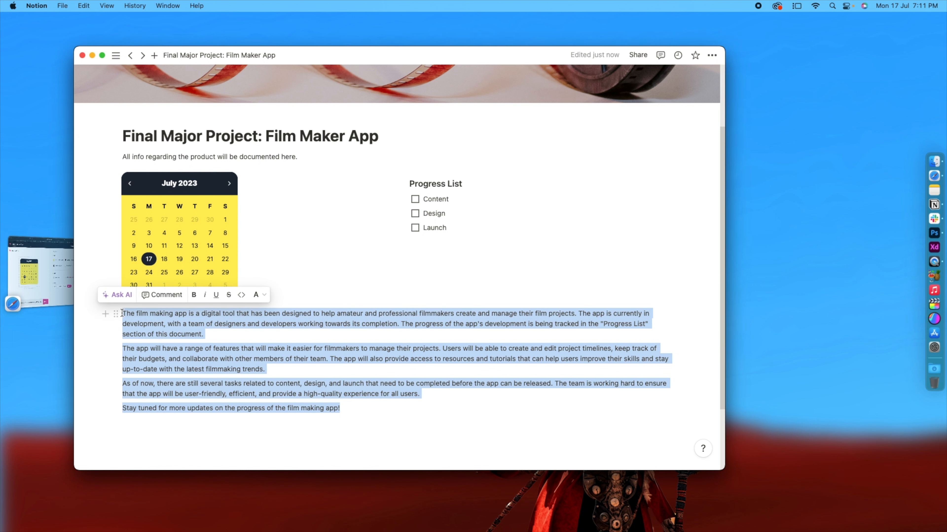
key("BackSpace")
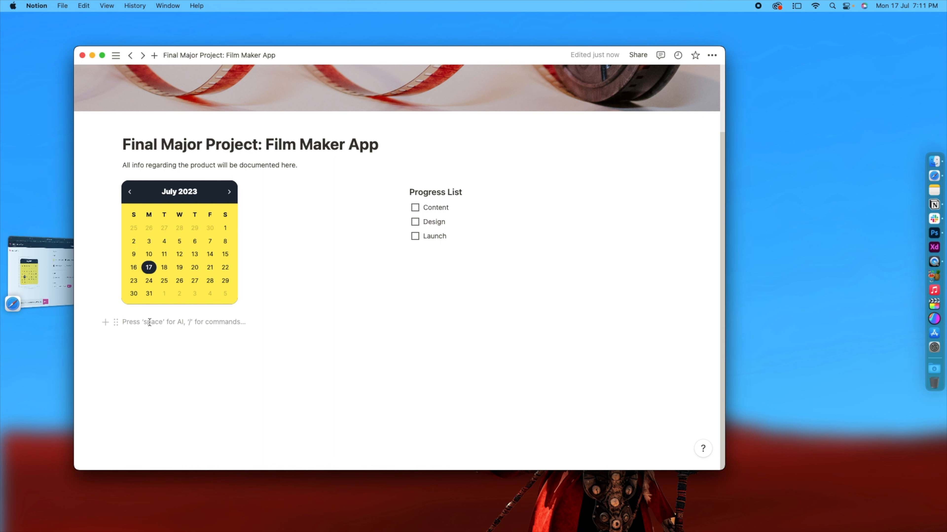
- Insert a callout block on the empty line below the calendar
type("/")
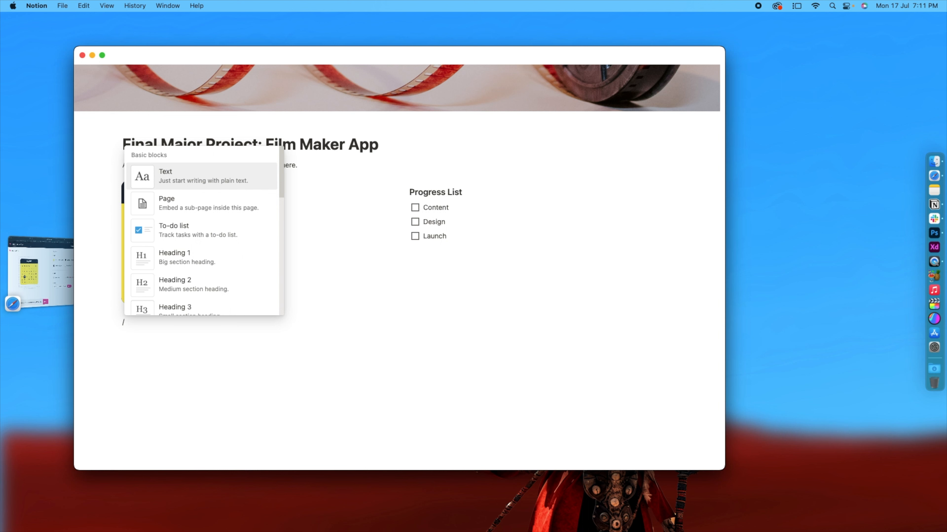
type("quo")
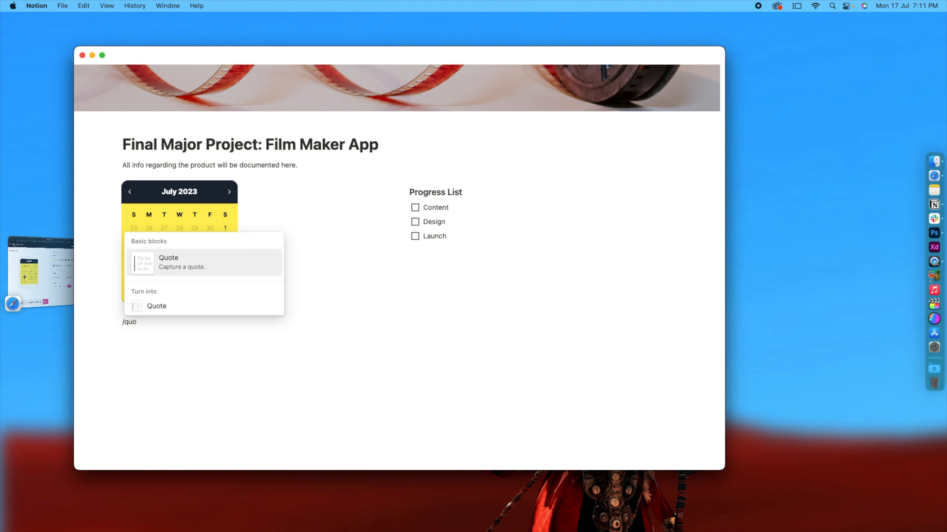
key("BackSpace")
key("BackSpace")
key("BackSpace")
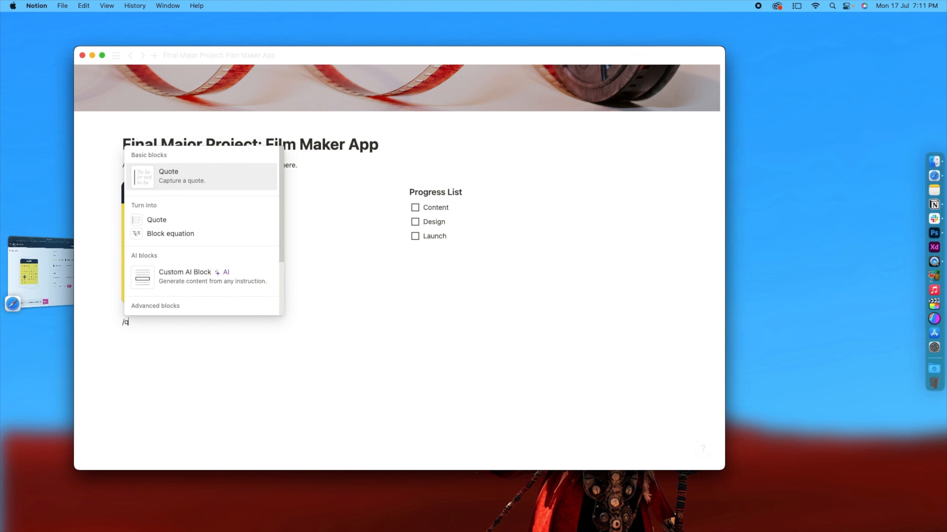
type("call")
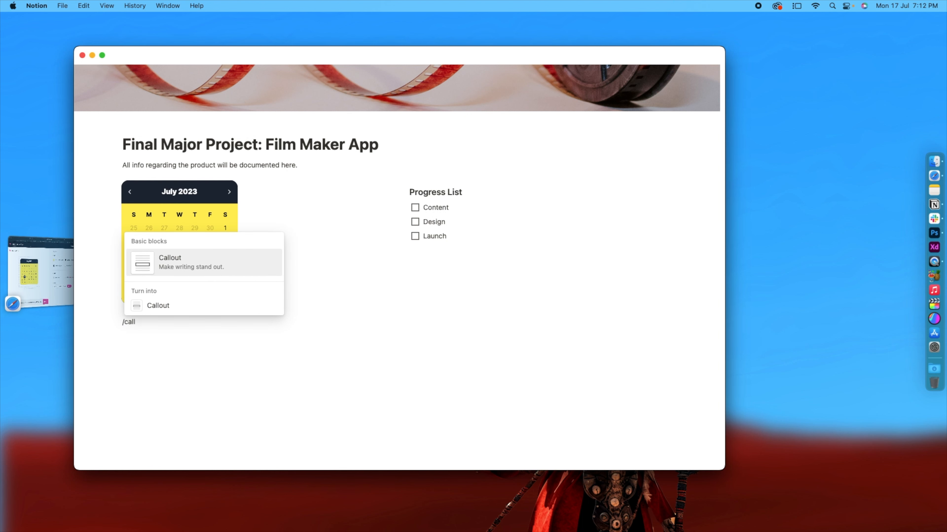
left_click(192, 270)
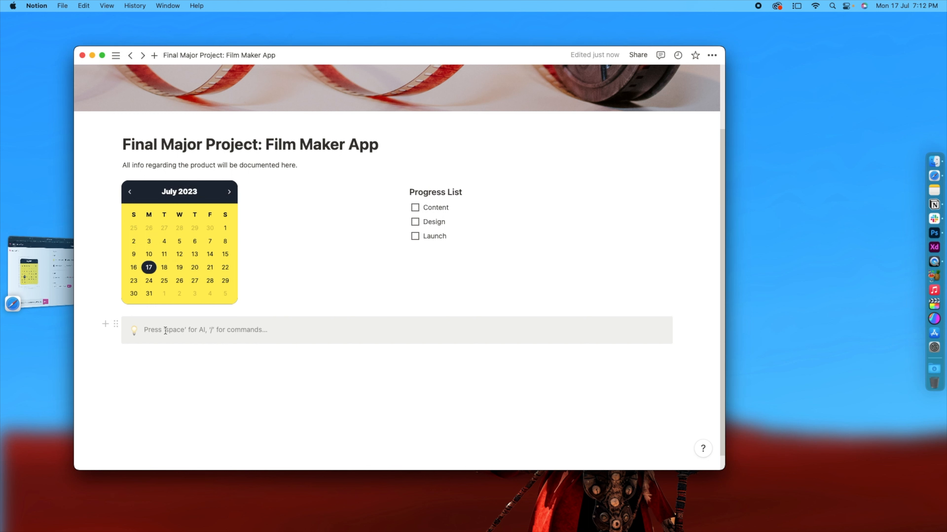
- Write "The idea is to develop an ecosystem of productivity for independent filmmakers." in the callout
type("The ")
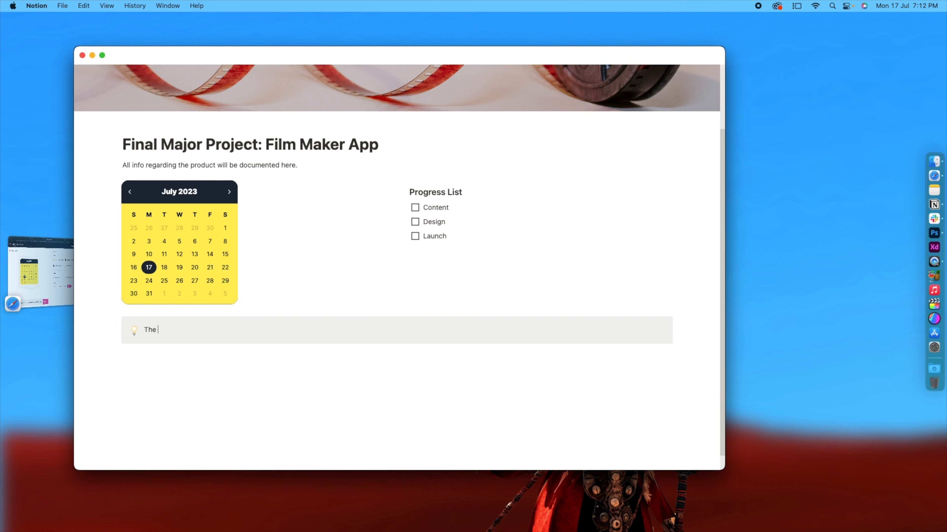
type("idea is to develop an exosystem of productiv")
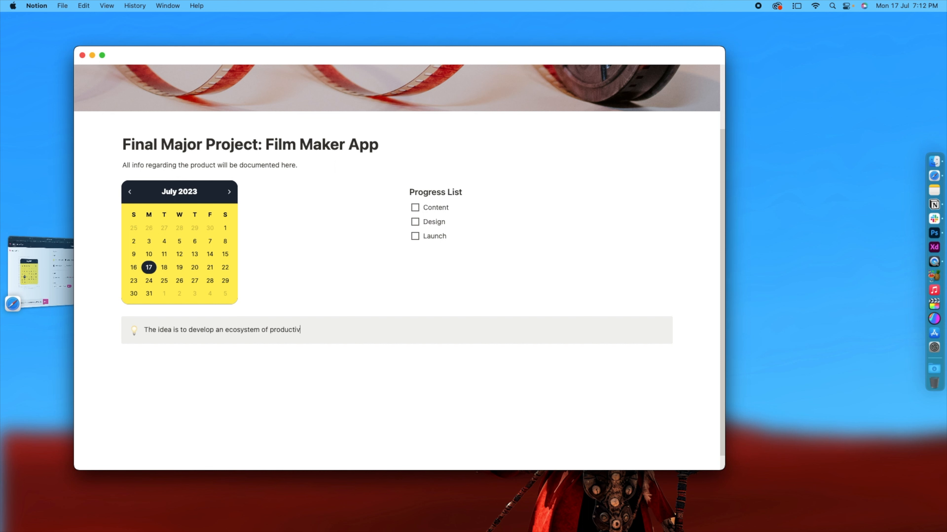
type("ity for independent filmmakers.")
left_click(235, 390)
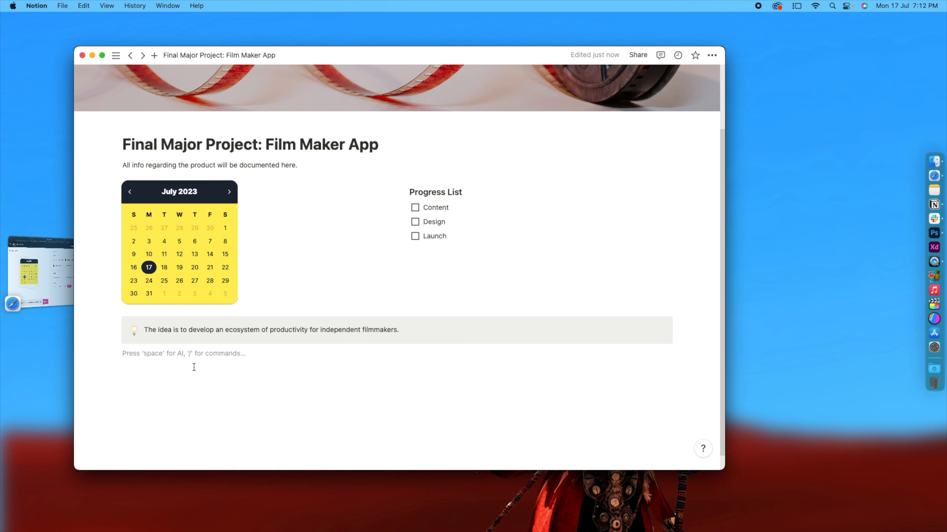
- Move the callout between the calendar and the Progress List so it forms a middle column
left_click(117, 324)
left_click_drag(118, 325, 395, 241)
left_click(374, 274)
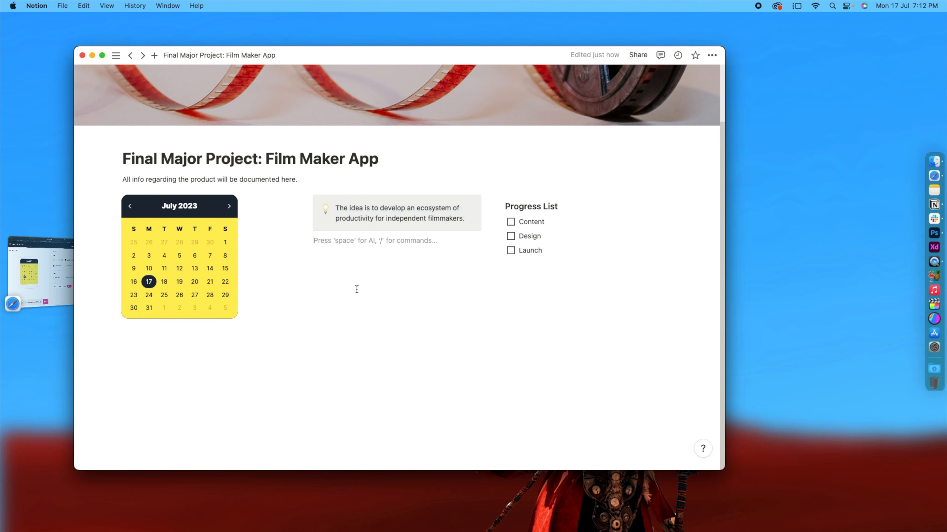
- Try the callout below the Launch item and at full width under the page description
left_click_drag(307, 201, 503, 270)
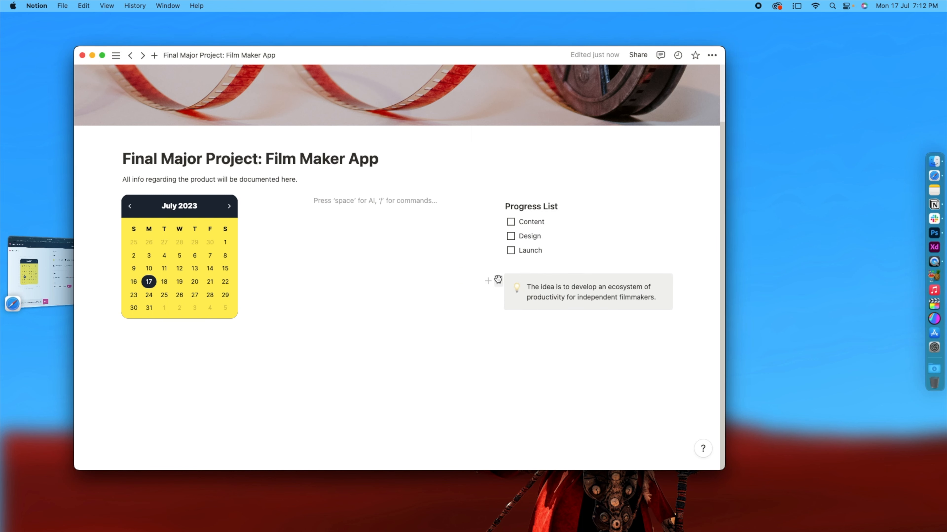
left_click_drag(498, 280, 492, 189)
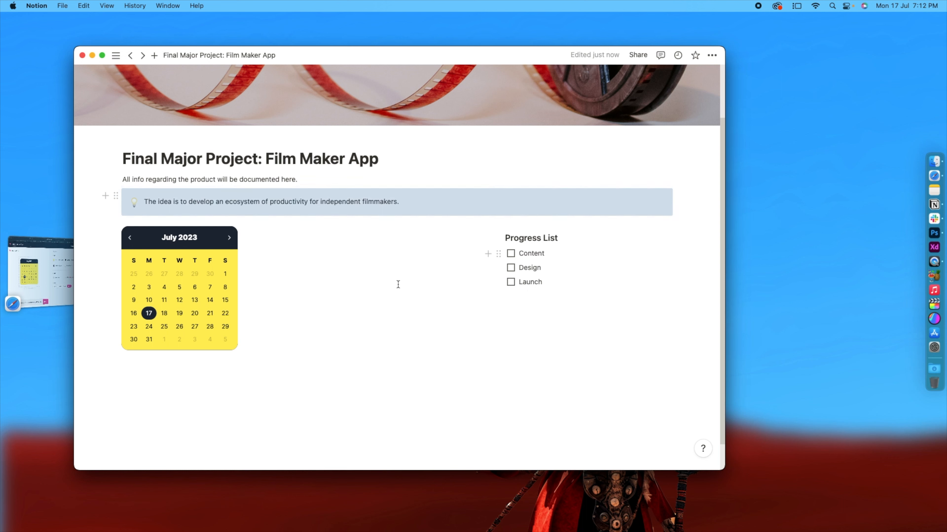
left_click(380, 306)
- Move the callout back into the middle column between the calendar and the Progress List
left_click_drag(118, 196, 355, 271)
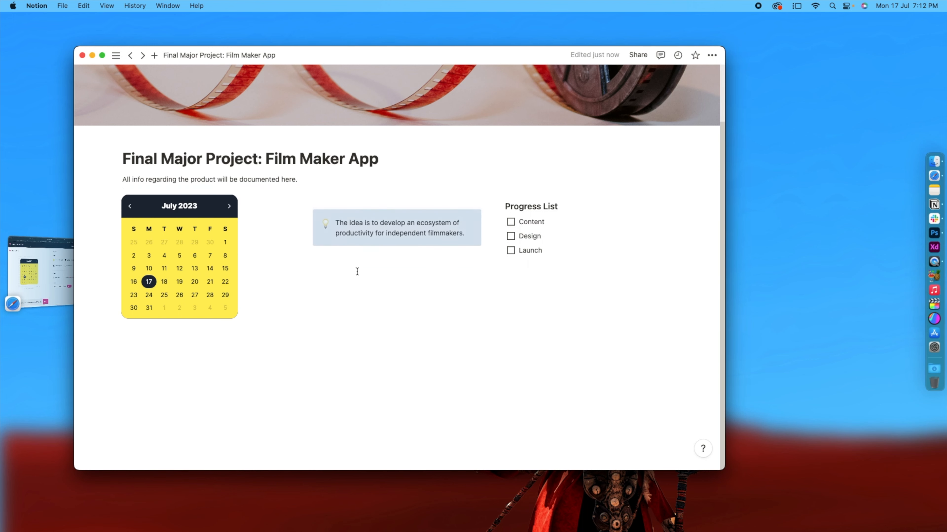
left_click(346, 281)
left_click(298, 322)
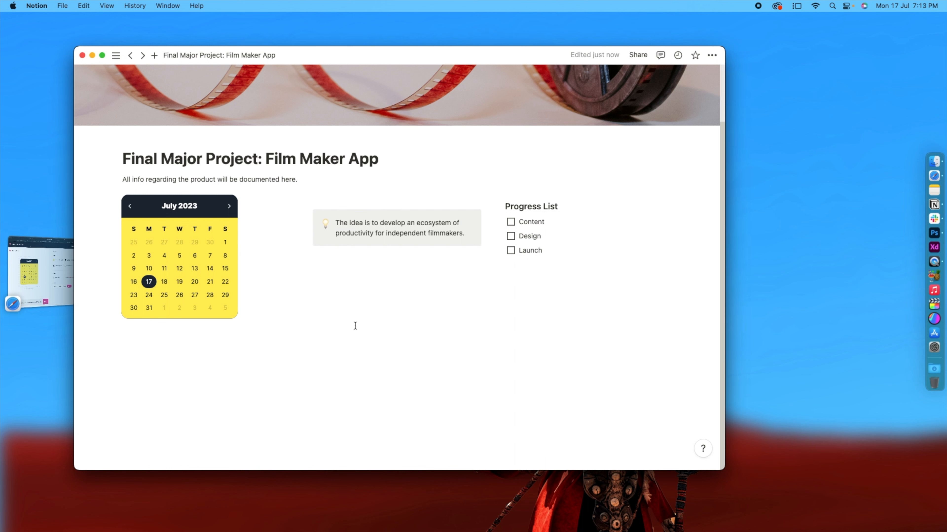
- Tick the Content item in the Progress List and clear it again
left_click(511, 223)
left_click(511, 222)
- Add a Heading 1 reading "Content" below the calendar, with an empty line under it
left_click(191, 360)
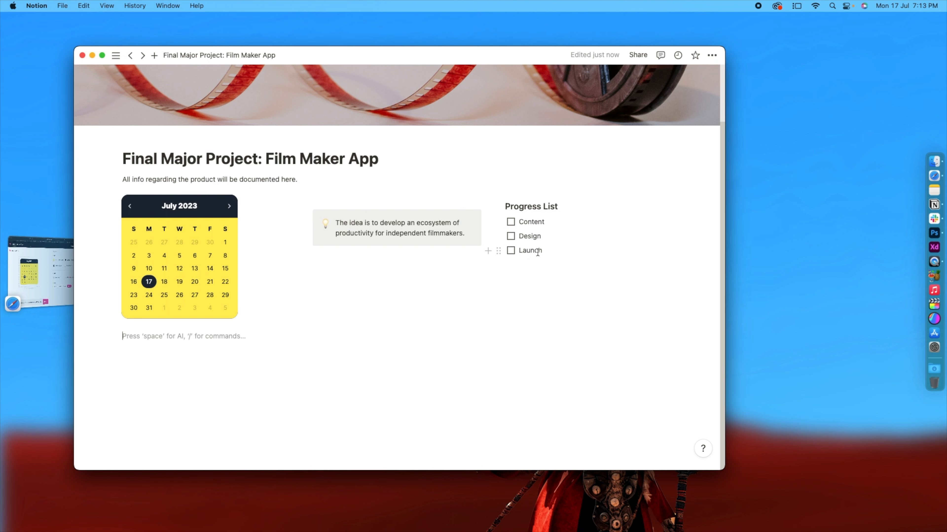
type("/he")
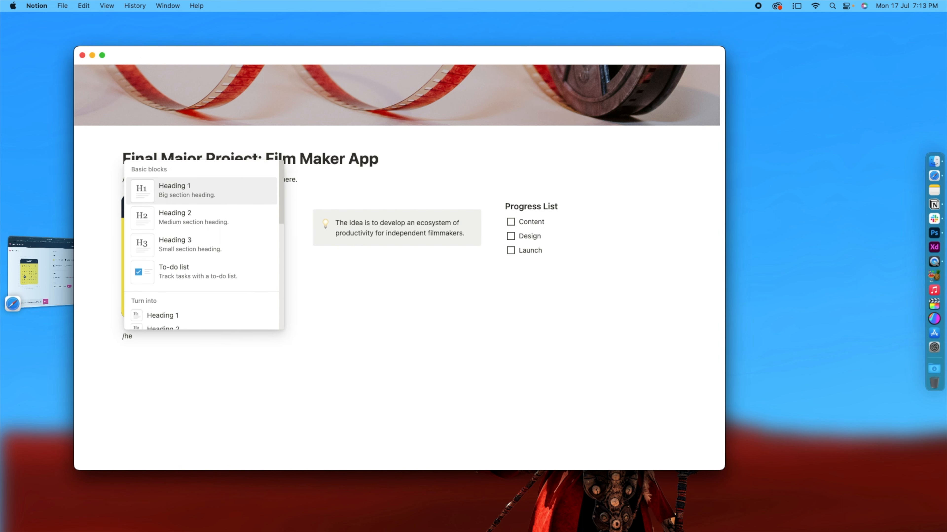
key("Return")
type("Content")
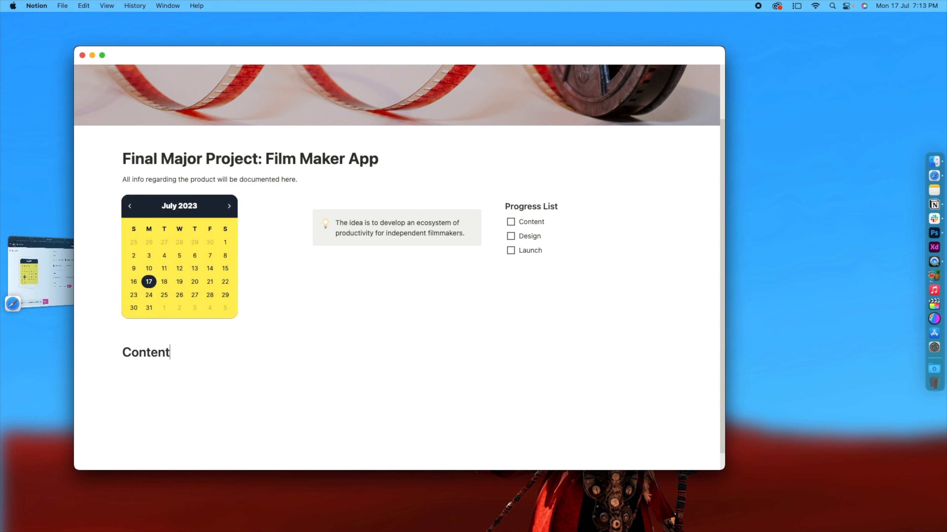
key("Return")
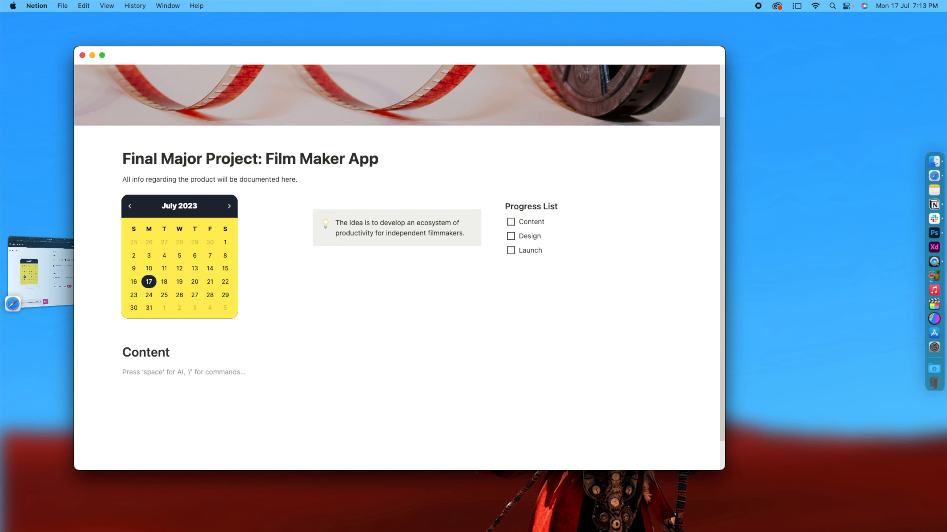
- Insert an inline database under the Content heading and title it "Action Points"
type("/")
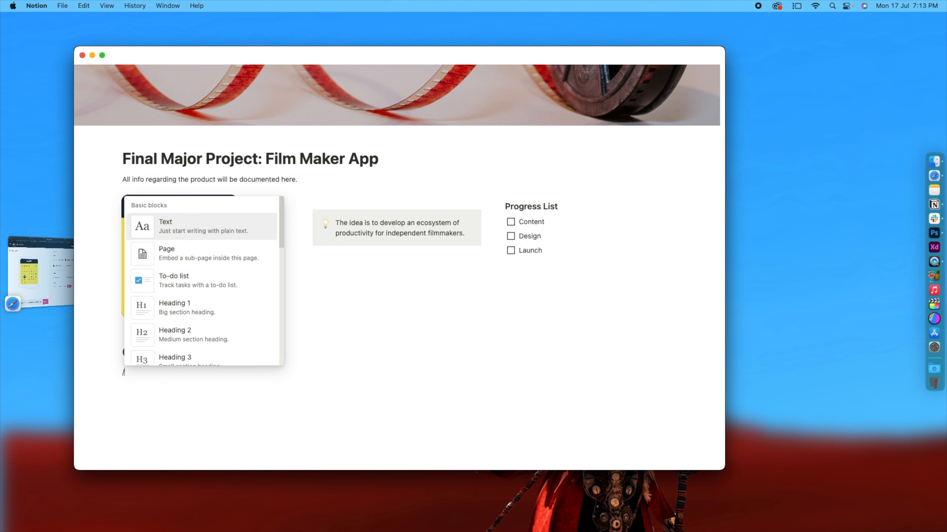
type("da")
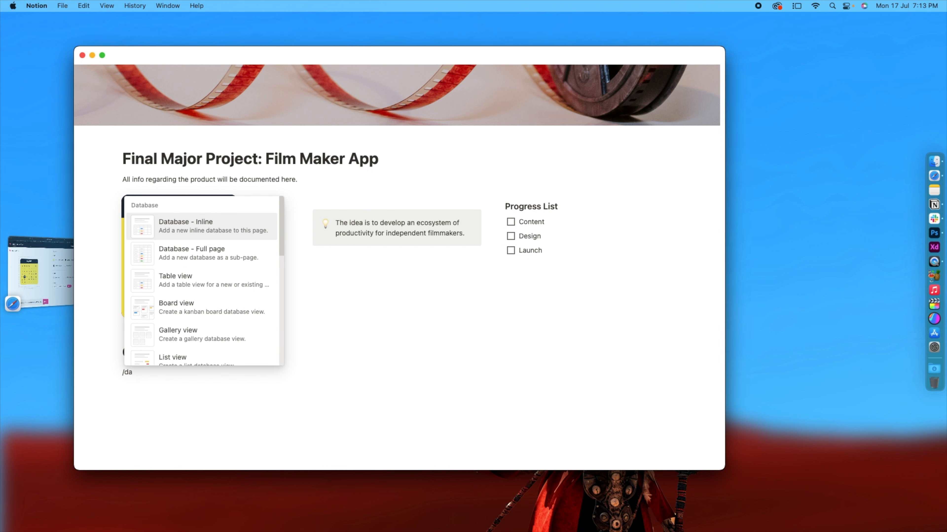
left_click(183, 232)
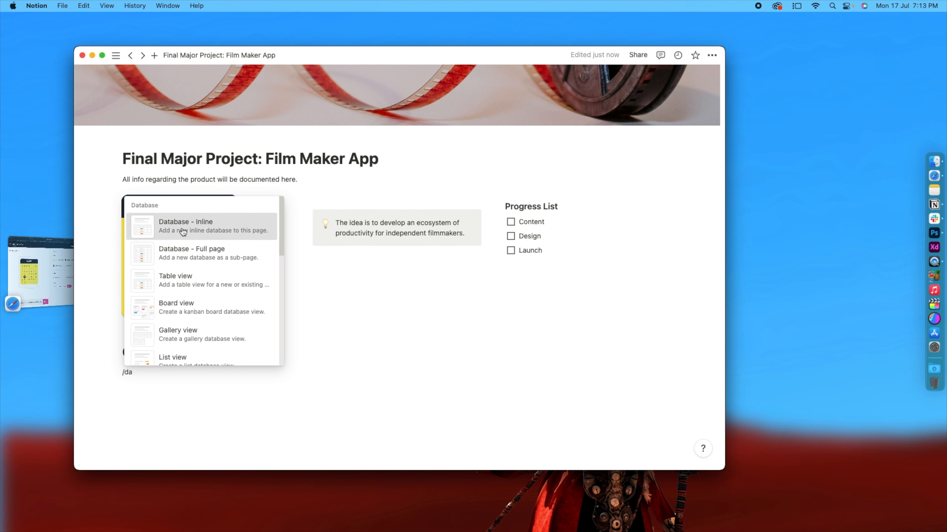
scroll(169, 293, "down", 3)
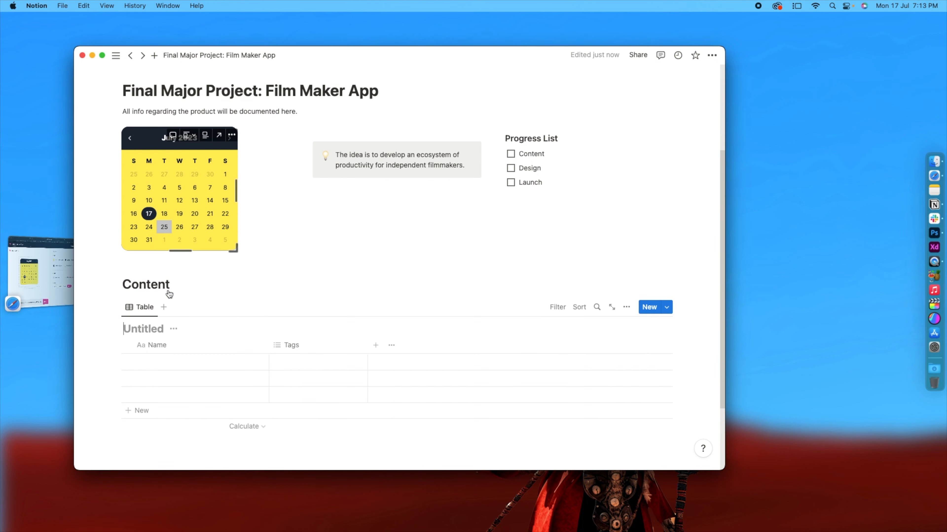
left_click(138, 328)
type("Action Points")
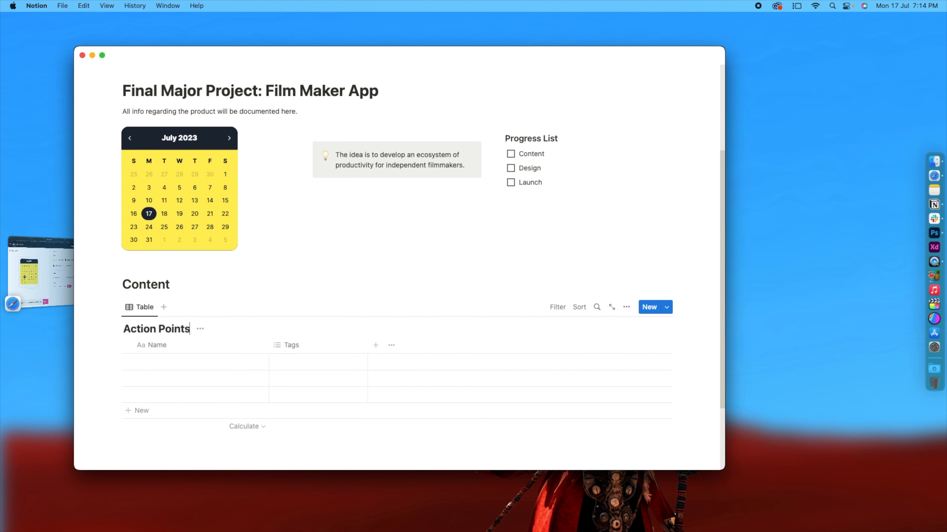
- Name the first three rows of the Action Points table Project Details, Case and Audience
left_click(157, 364)
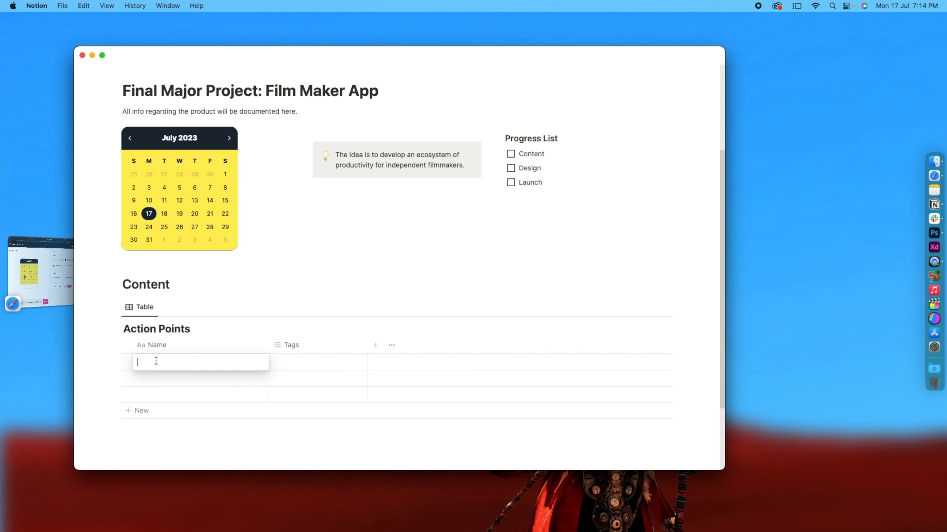
type("Project Details")
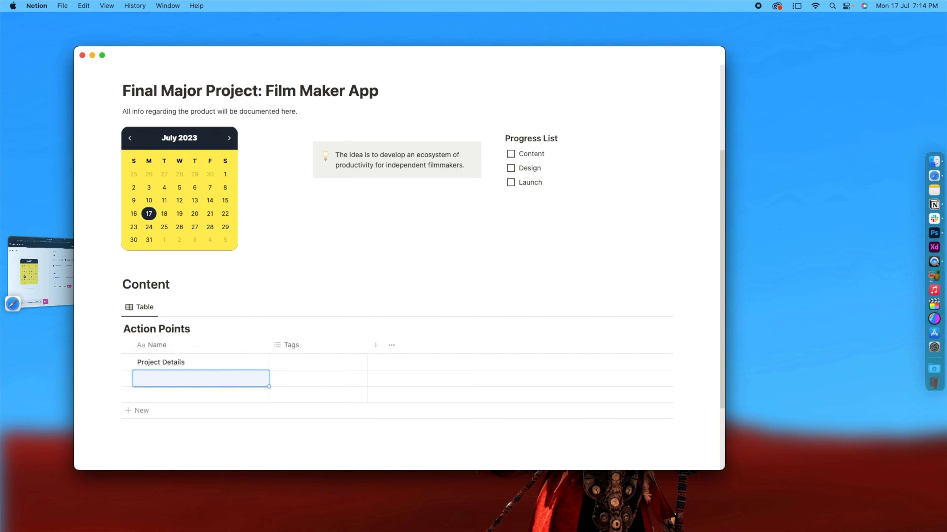
type("Case")
key("Return")
type("Audience")
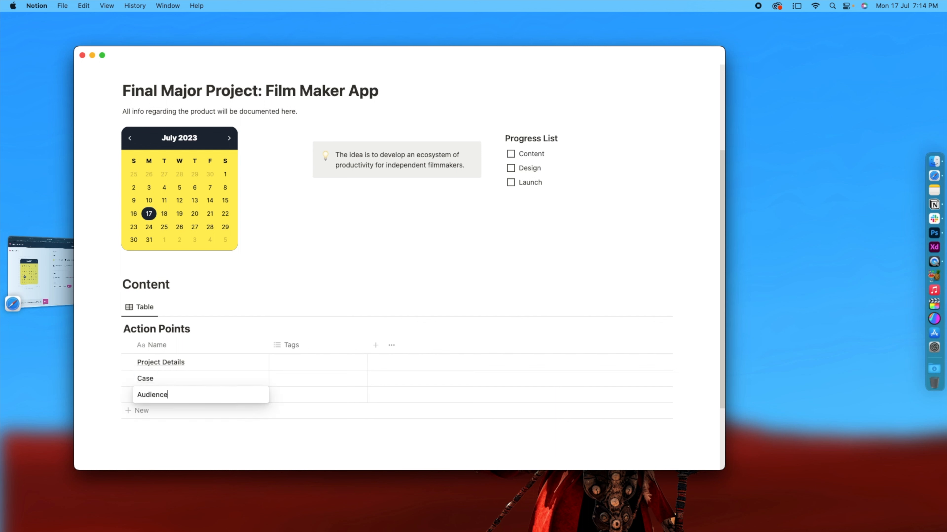
key("Escape")
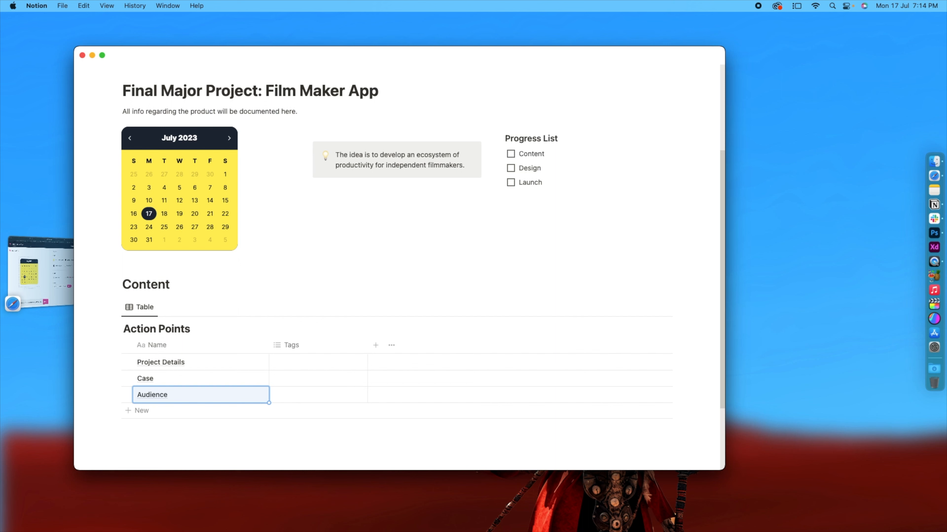
- Add two rows named Competition and Moodboard to the Action Points table
left_click(165, 411)
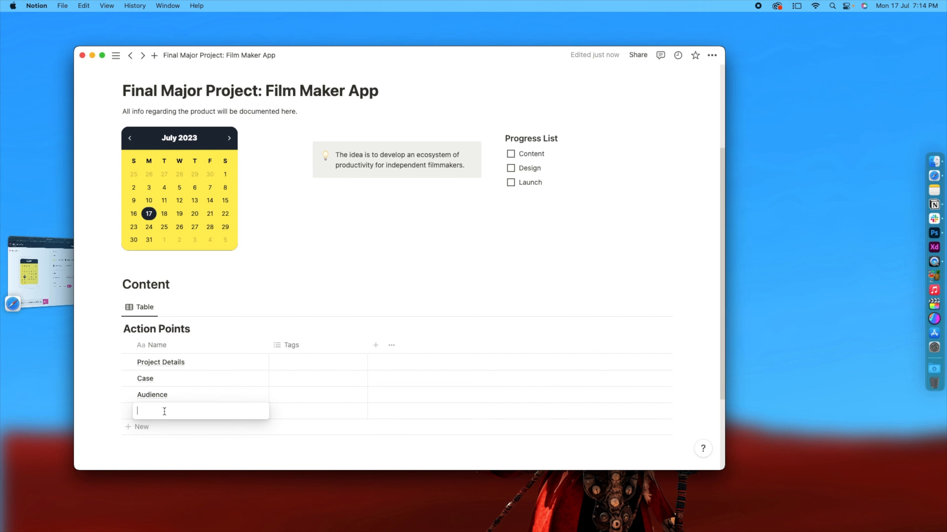
type("Competitio")
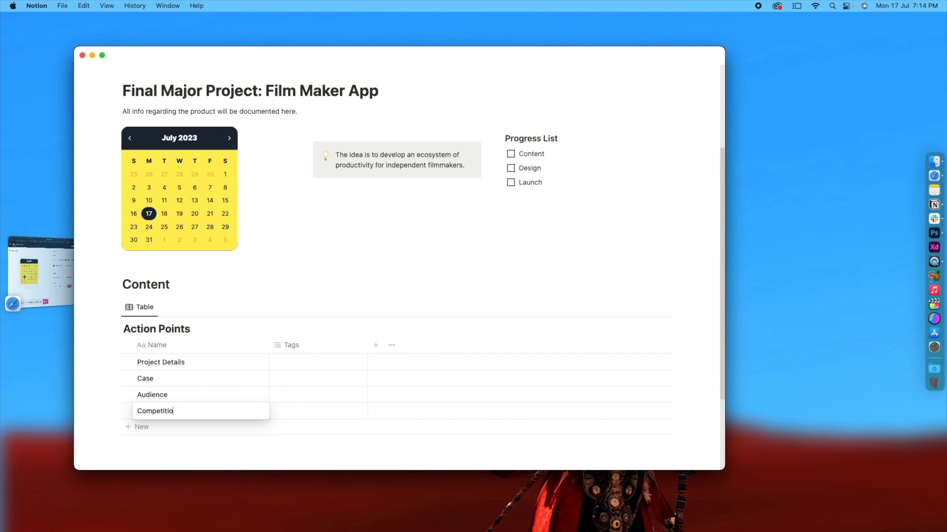
type("n")
left_click(128, 426)
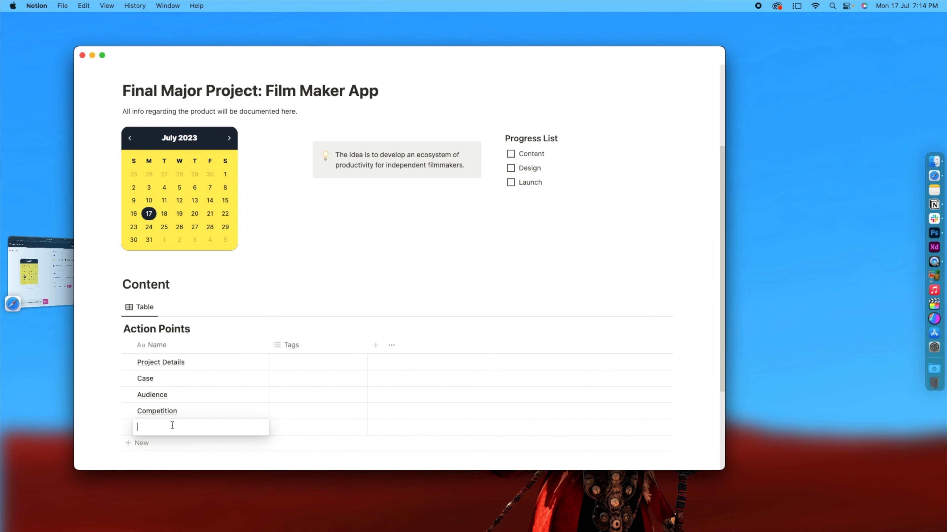
type("Moodboard")
key("Escape")
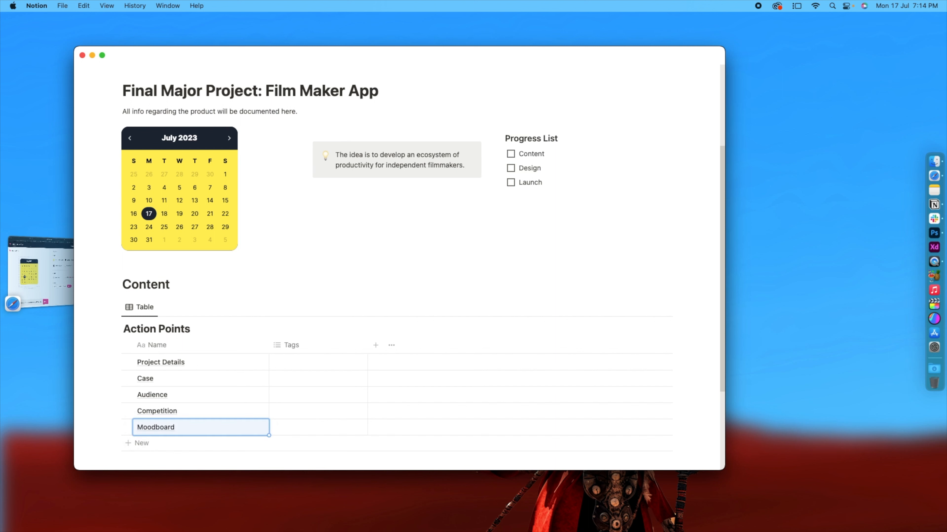
- Add a blank row beneath Moodboard in the Action Points table
left_click(185, 443)
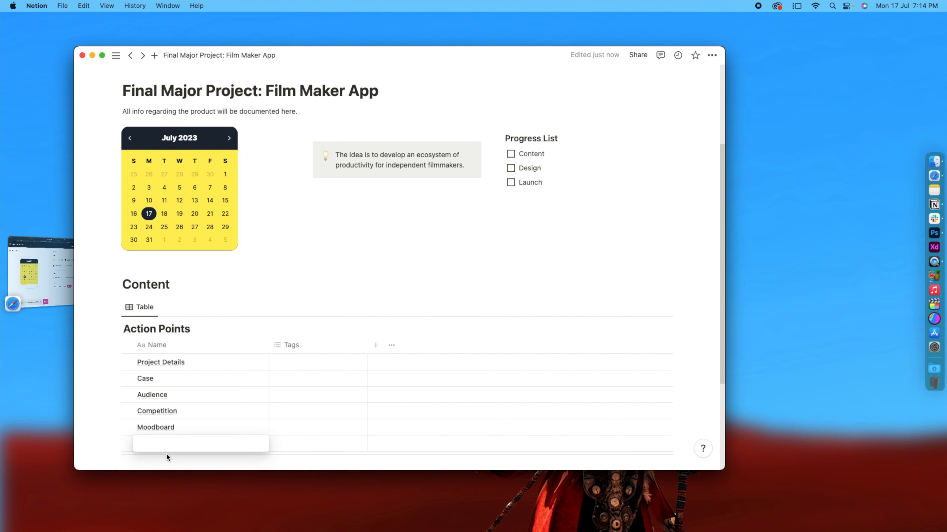
key("Escape")
scroll(194, 358, "down", 3)
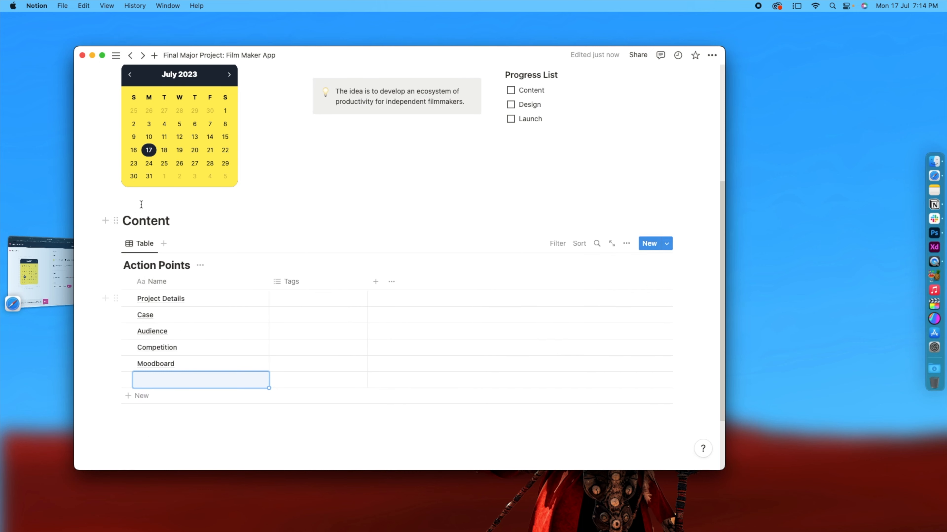
- Delete the Tags property from the Action Points table
left_click(291, 440)
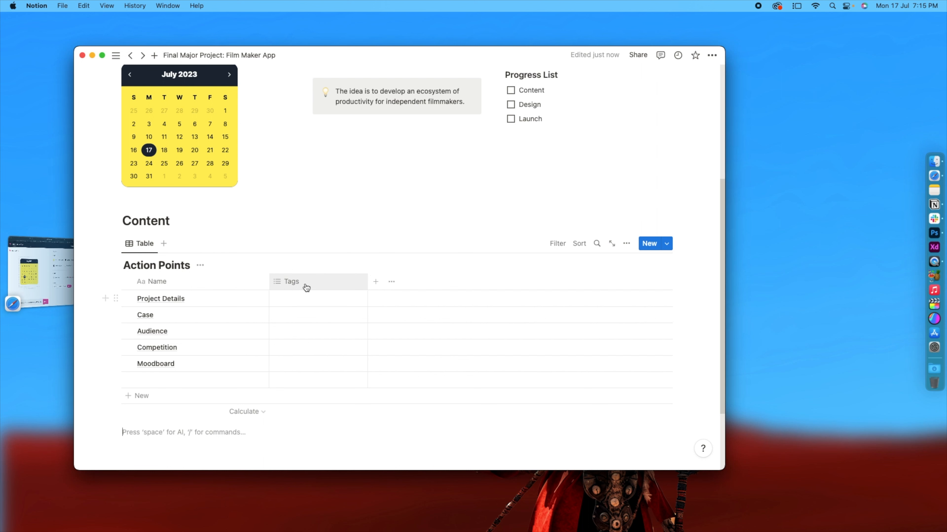
left_click(289, 282)
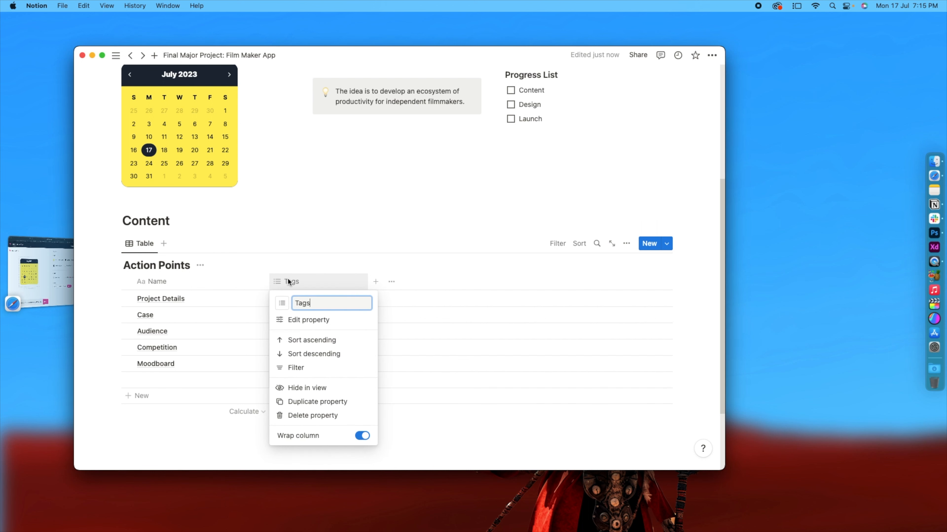
left_click(278, 416)
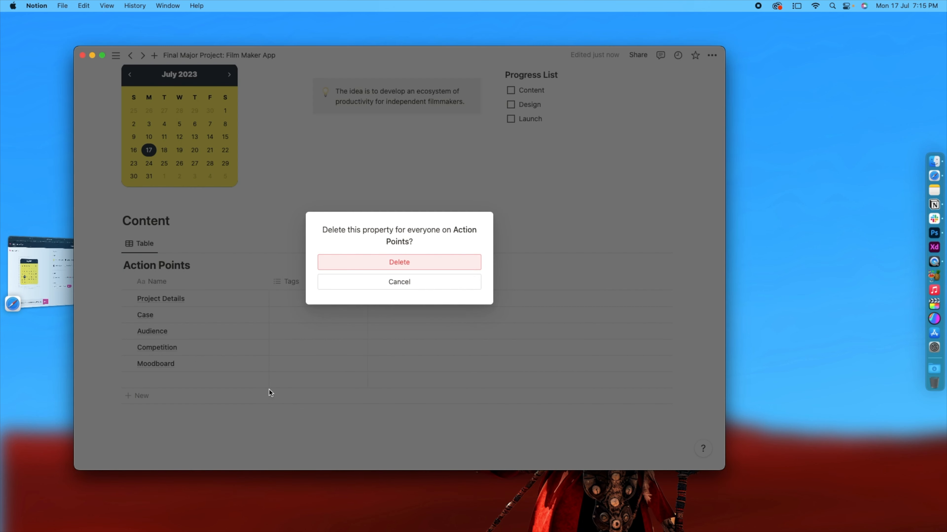
left_click(422, 265)
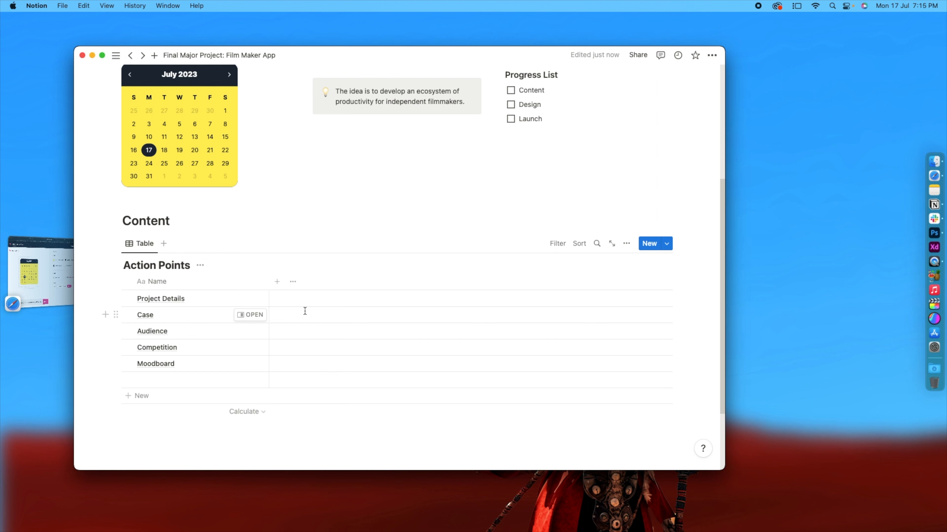
- Add a Status property to the Action Points table, keeping its default name and options
left_click(292, 281)
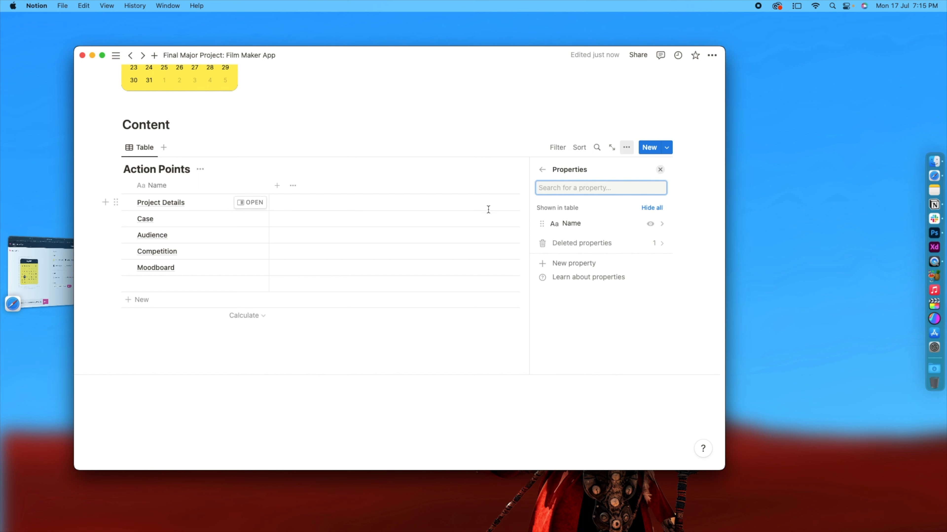
left_click(660, 170)
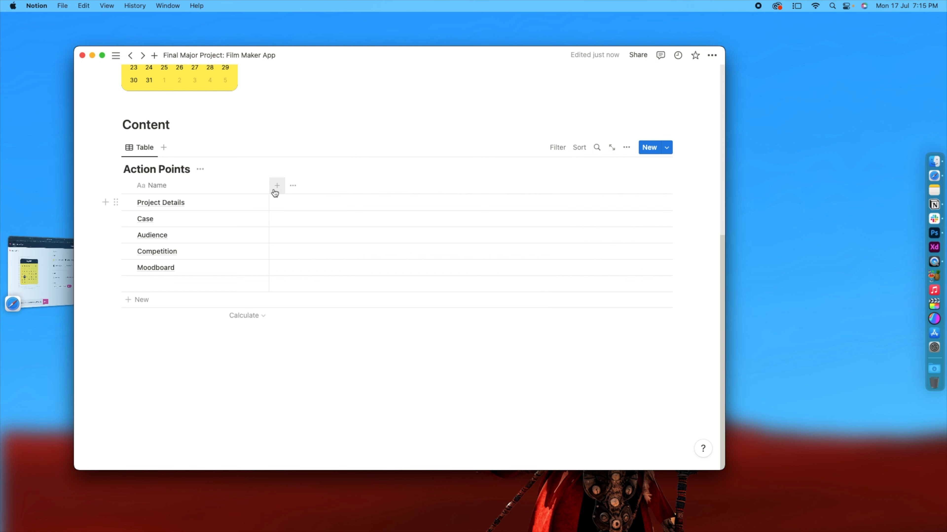
left_click(276, 187)
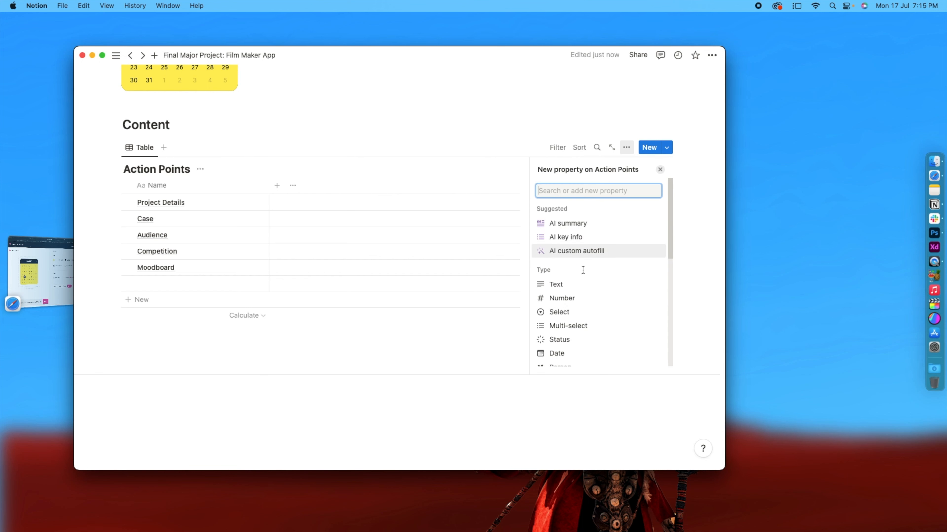
scroll(583, 269, "down", 4)
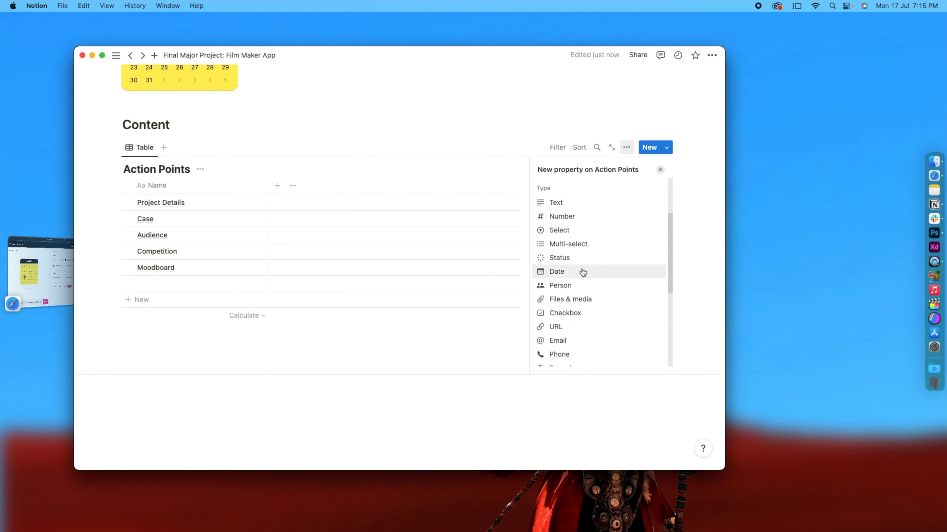
left_click(558, 257)
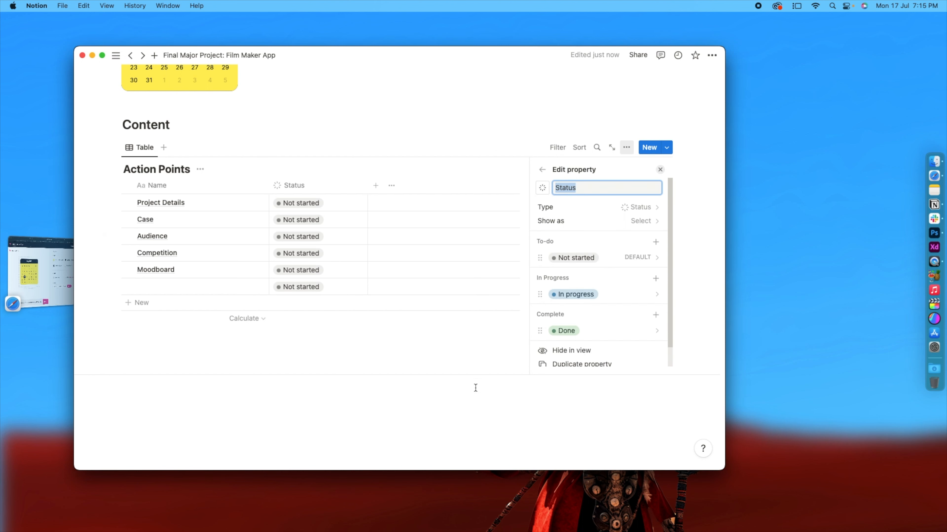
left_click(657, 170)
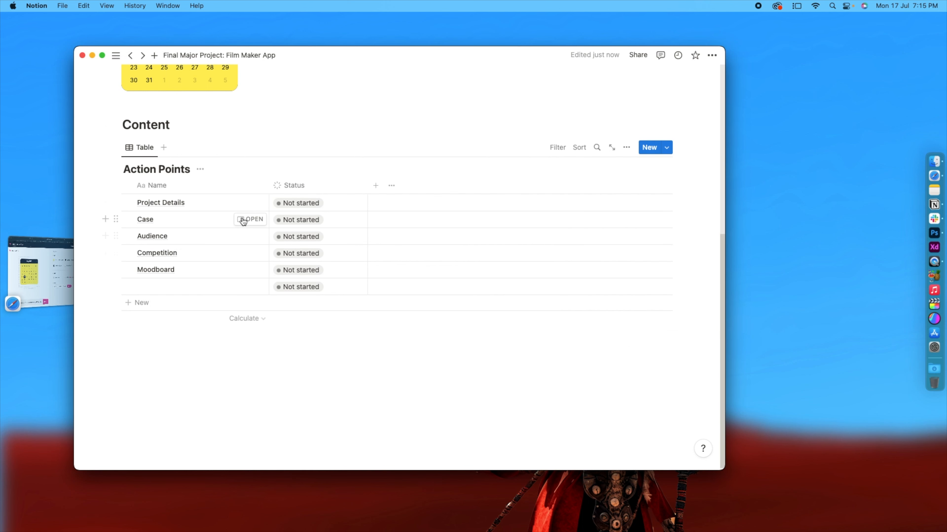
- Set the status of the Project Details row to In progress
left_click(303, 203)
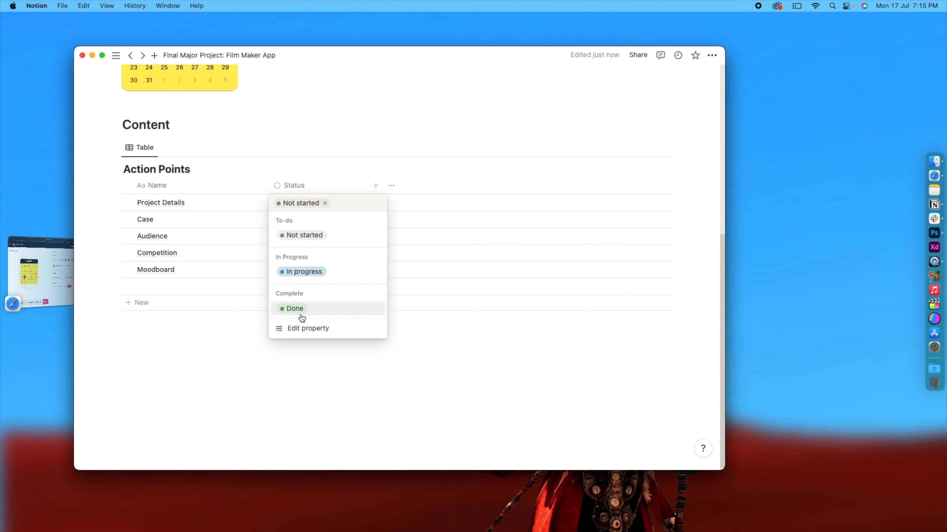
left_click(303, 272)
left_click(266, 341)
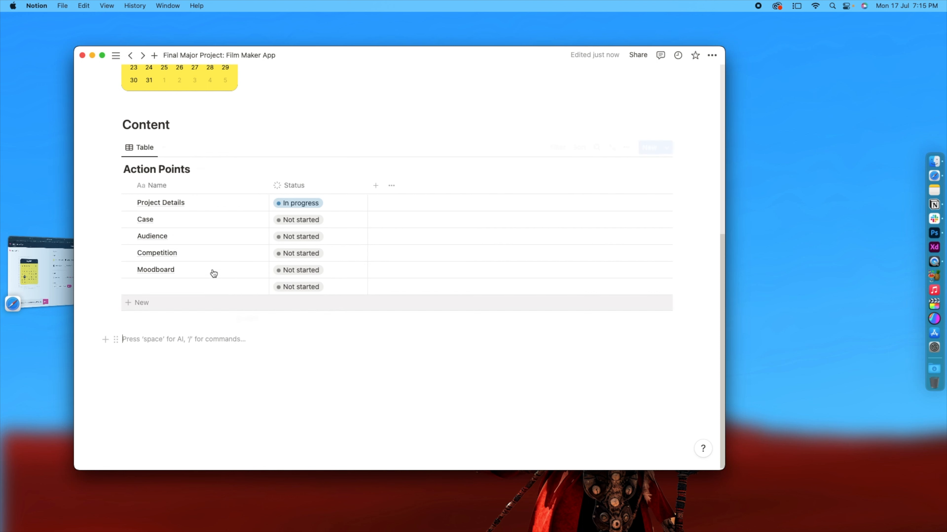
- Try the Done and Not started statuses on the Project Details row and return it to In progress
scroll(274, 360, "up", 5)
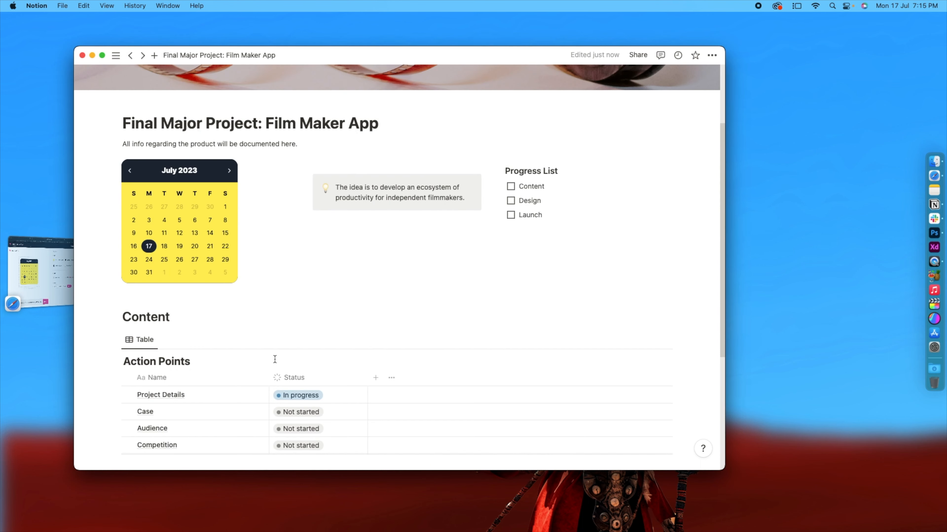
scroll(275, 359, "up", 3)
scroll(276, 359, "down", 8)
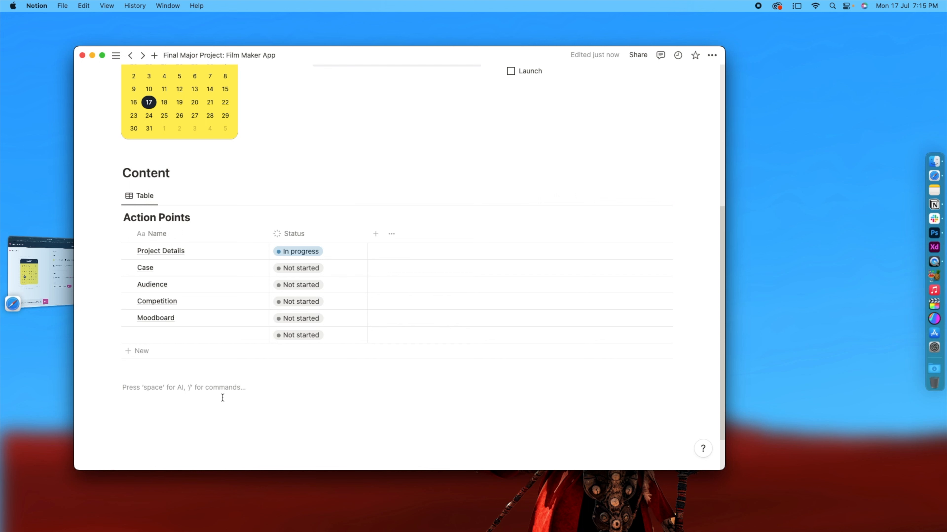
left_click(298, 251)
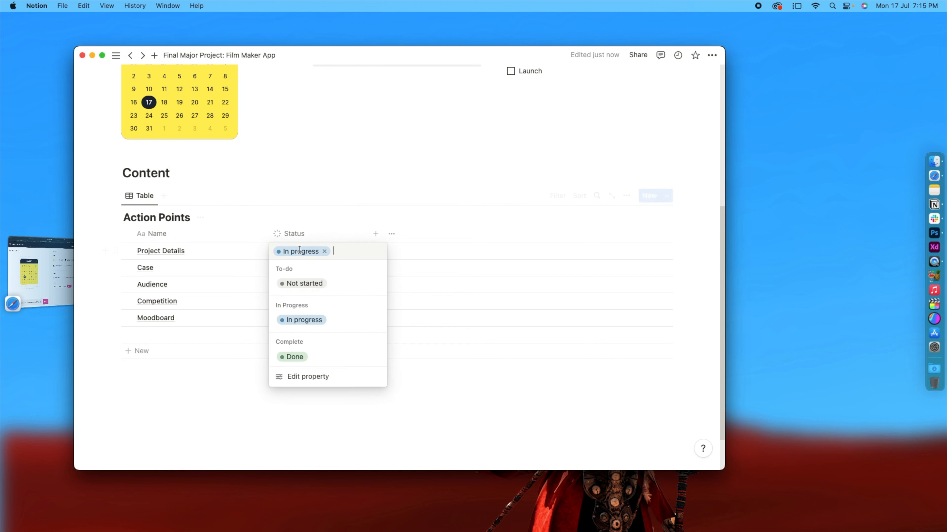
left_click(293, 356)
left_click(290, 250)
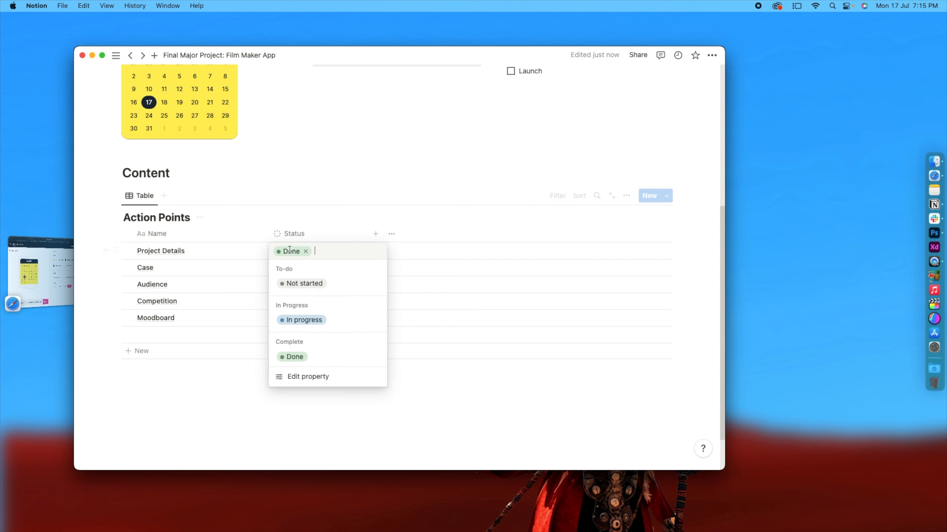
left_click(290, 283)
left_click(301, 250)
left_click(302, 320)
left_click(249, 408)
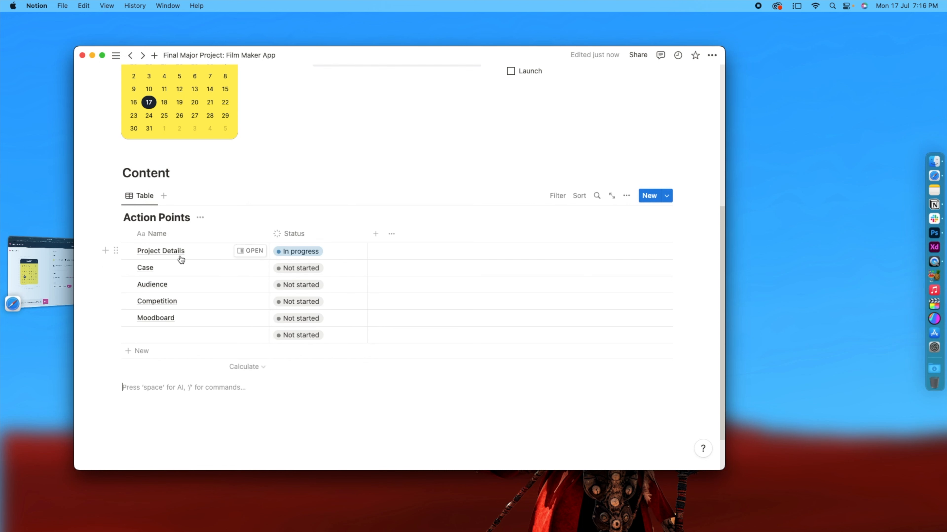
- Open the Project Details entry as an empty page and begin its body text with "The project"
left_click(252, 250)
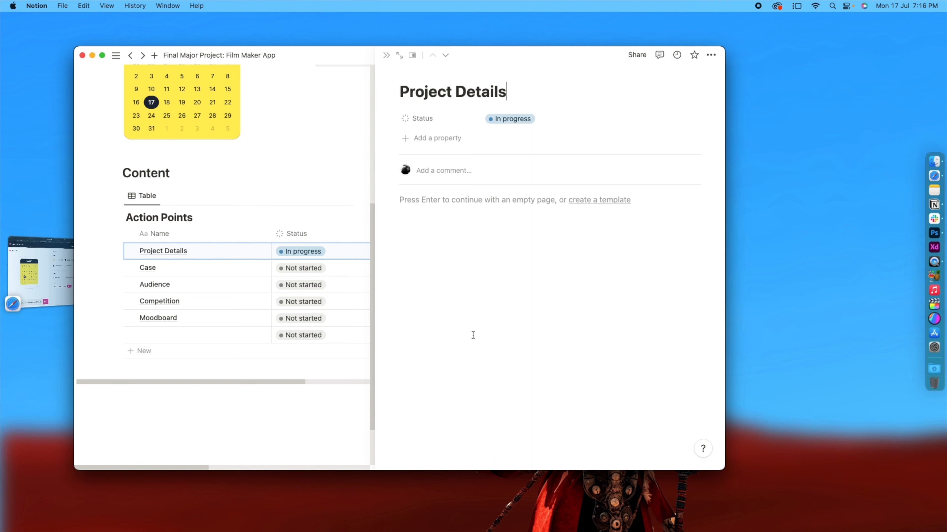
left_click(450, 207)
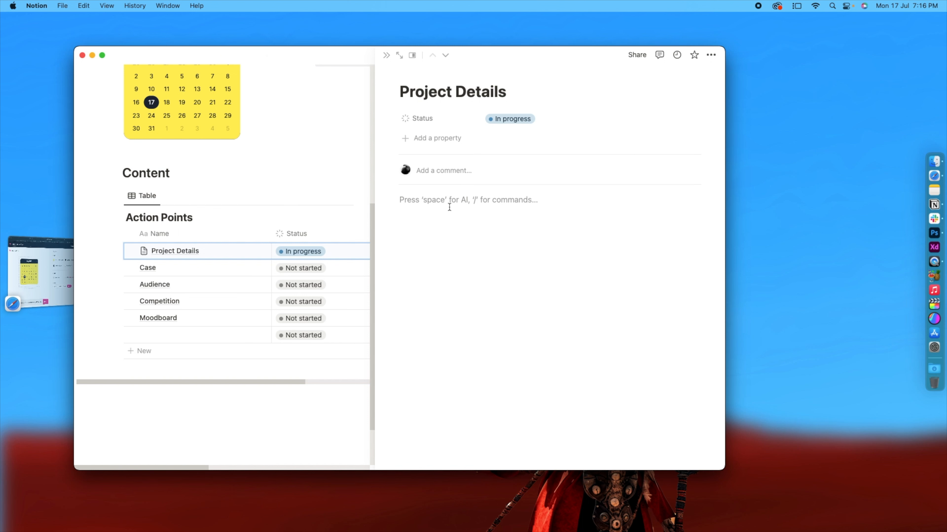
type("The project")
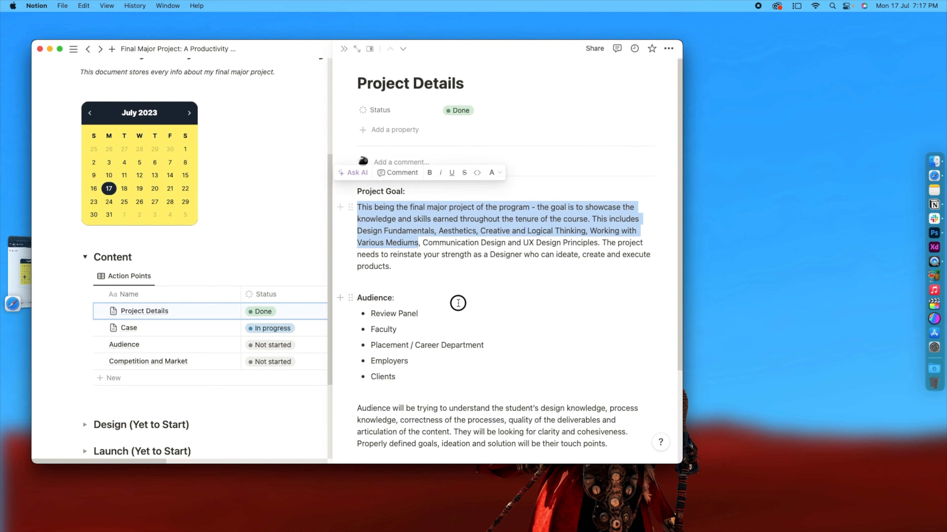
- Review the goal, audience and project phases on the finished Project Details page and close it
left_click(457, 303)
scroll(408, 321, "down", 3)
scroll(408, 321, "down", 3)
left_click(390, 290)
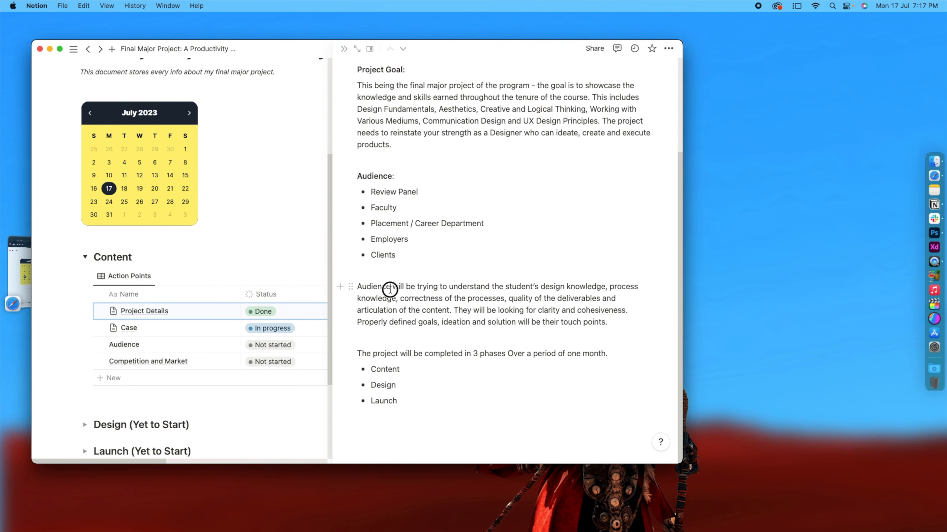
left_click(491, 327)
left_click(505, 338)
left_click(524, 308)
left_click_drag(360, 350, 543, 354)
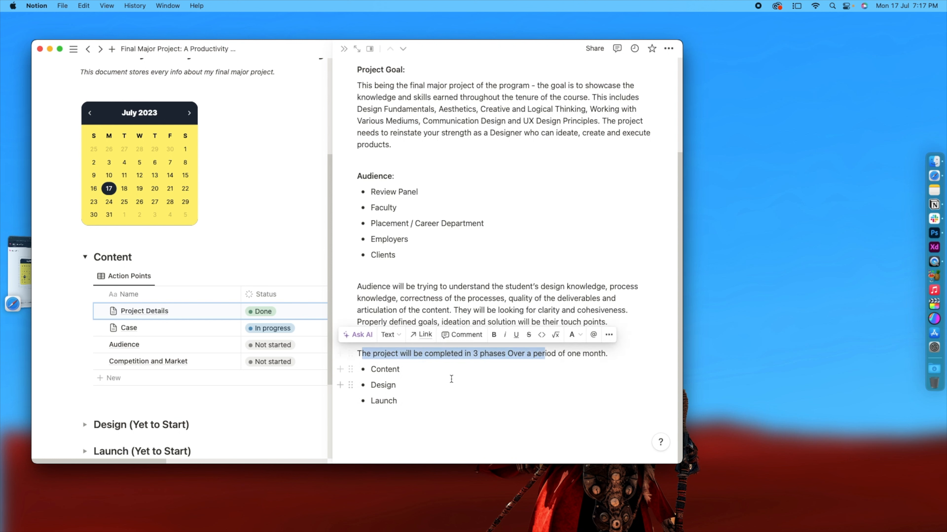
left_click(435, 383)
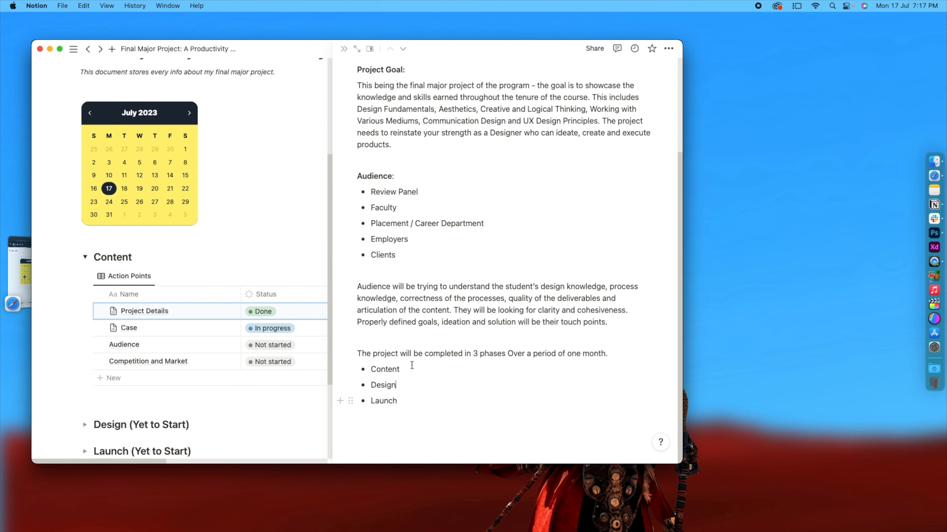
left_click(344, 49)
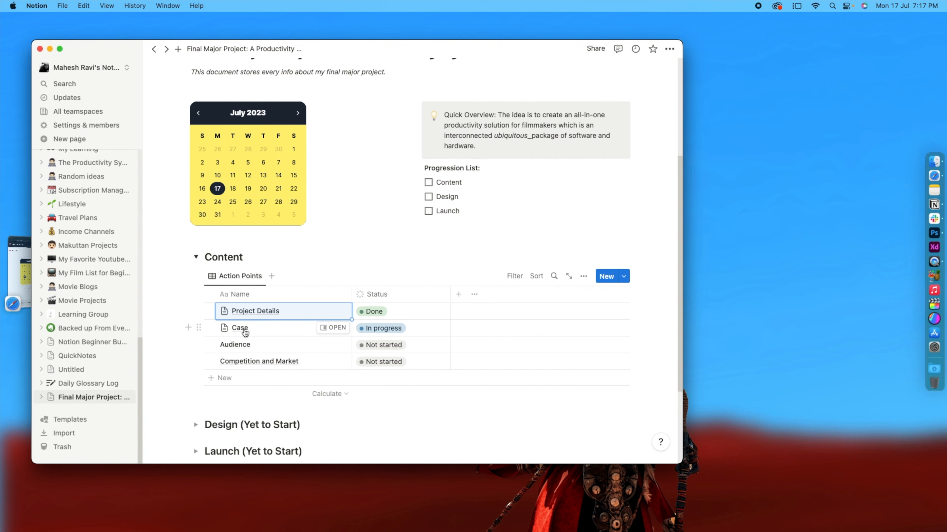
- Review the problem and goal paragraphs on the Case page, and view the Audience page
left_click(334, 328)
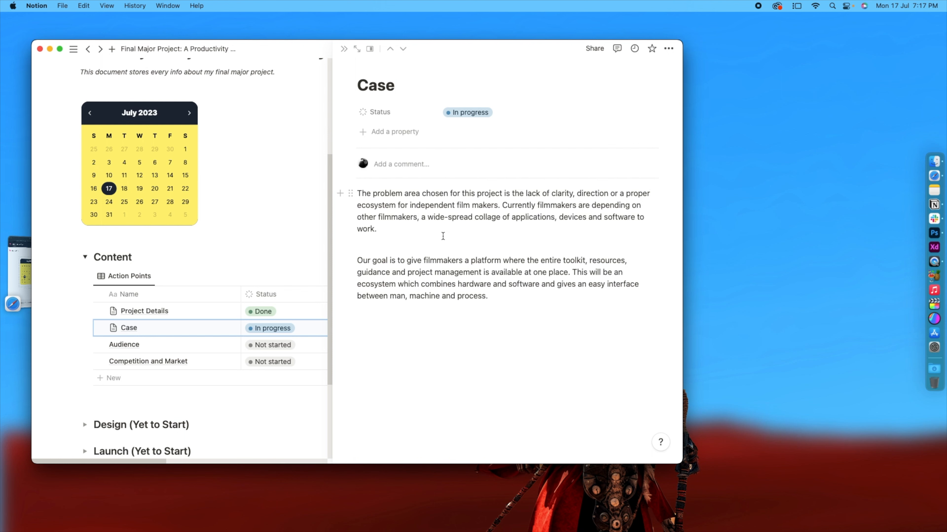
left_click_drag(444, 236, 356, 192)
left_click_drag(488, 297, 357, 261)
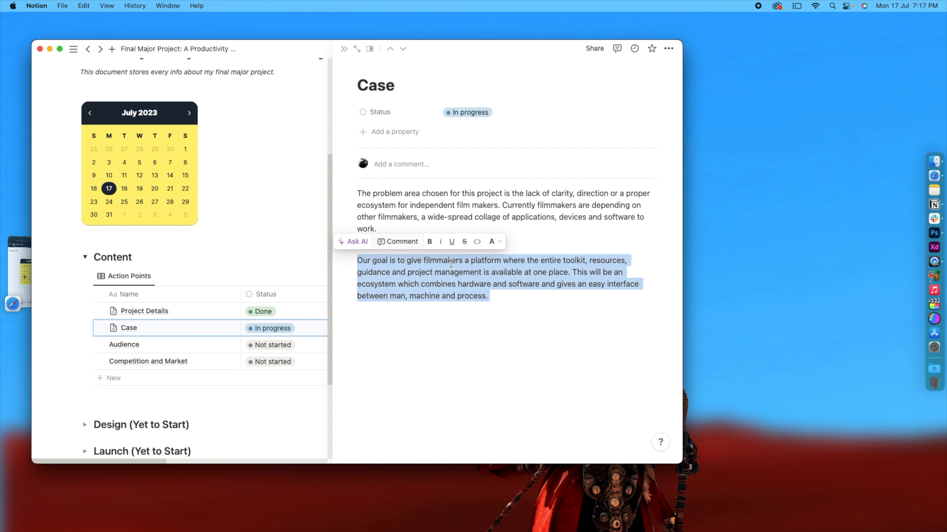
left_click(476, 312)
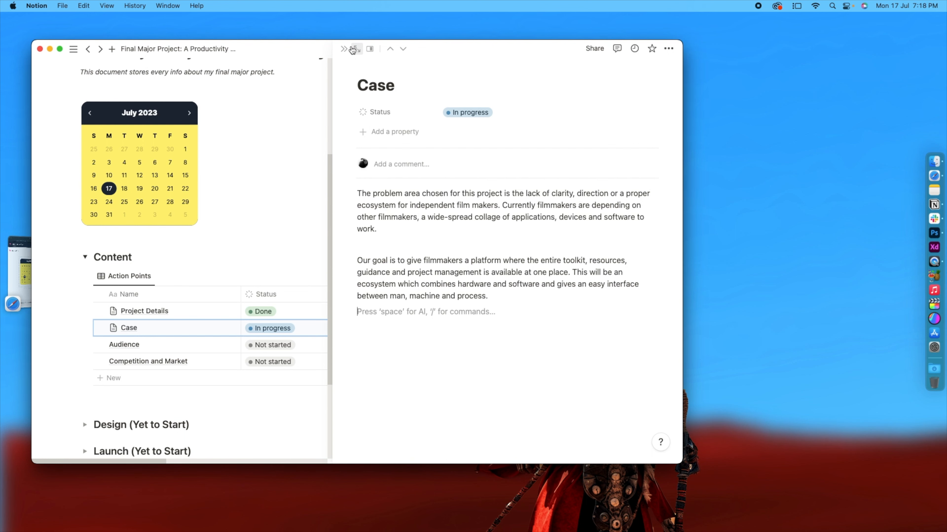
left_click(344, 49)
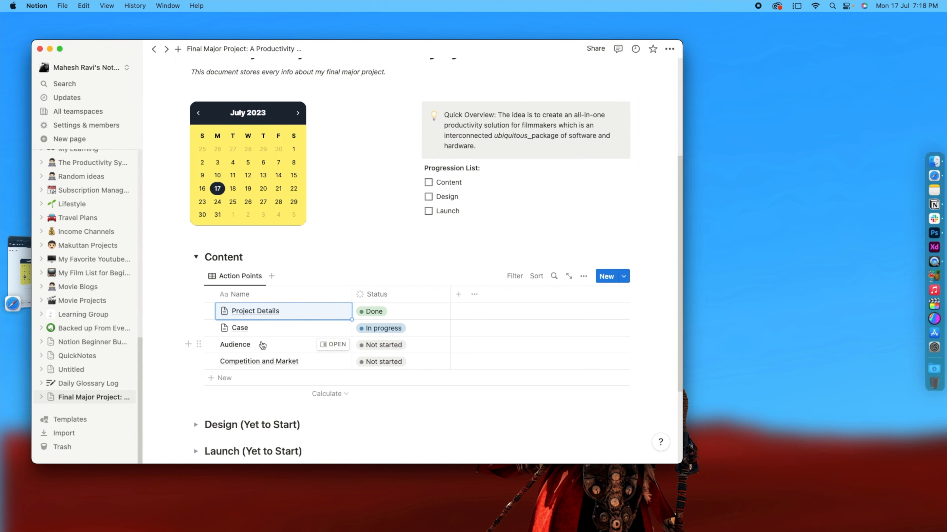
left_click(327, 347)
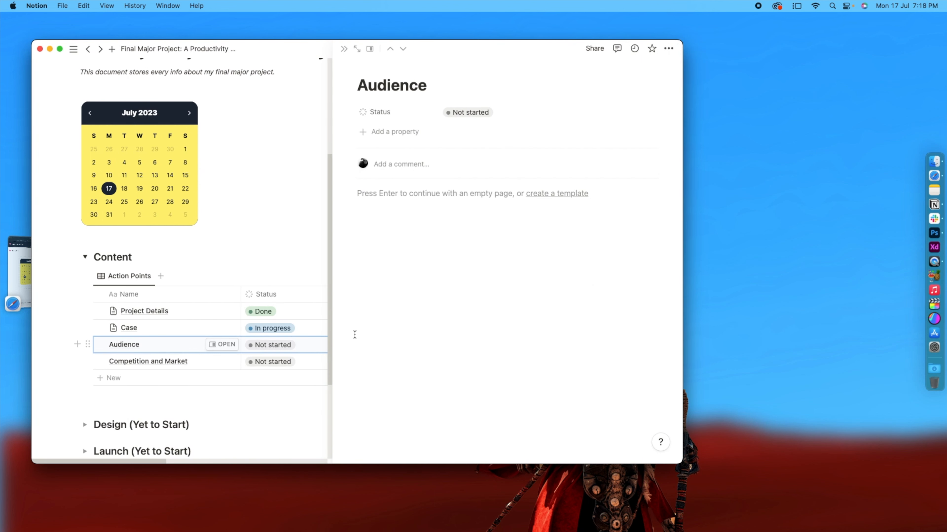
left_click(344, 49)
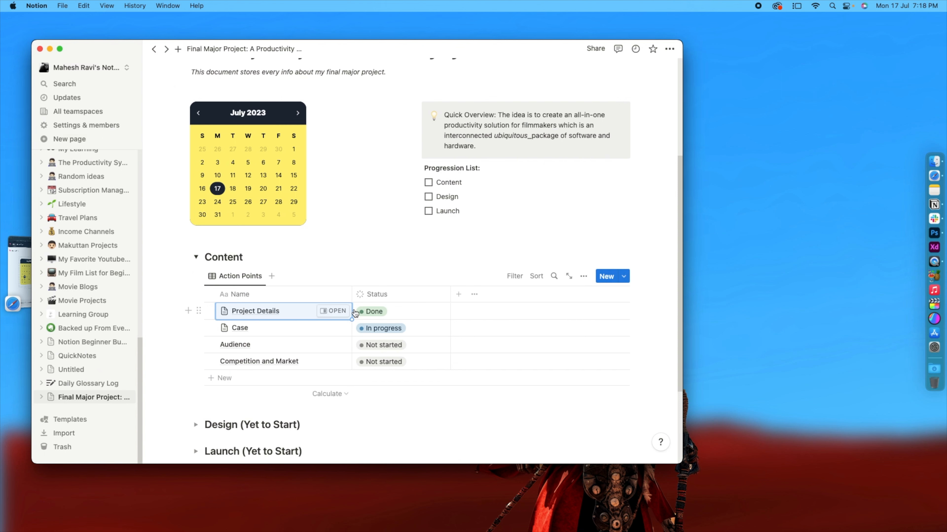
- Add a row named Moodboard beneath Competition and Market in the Action Points table
left_click(211, 379)
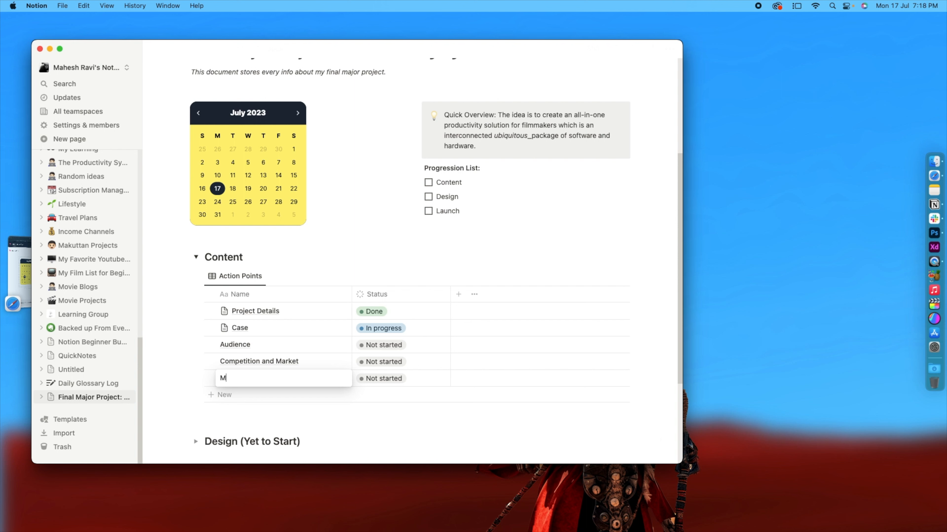
type("Moodboard")
key("Return")
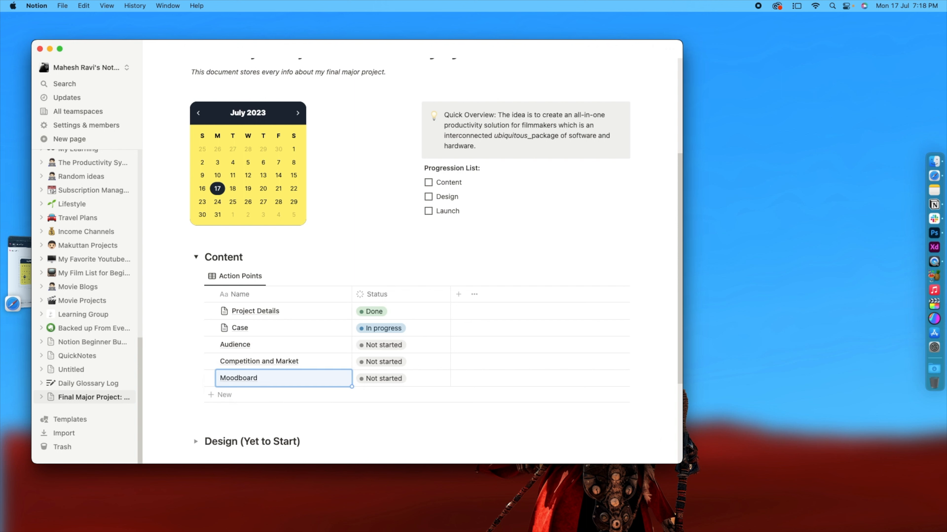
- View the Moodboard entry's page and return to the project page
left_click(333, 380)
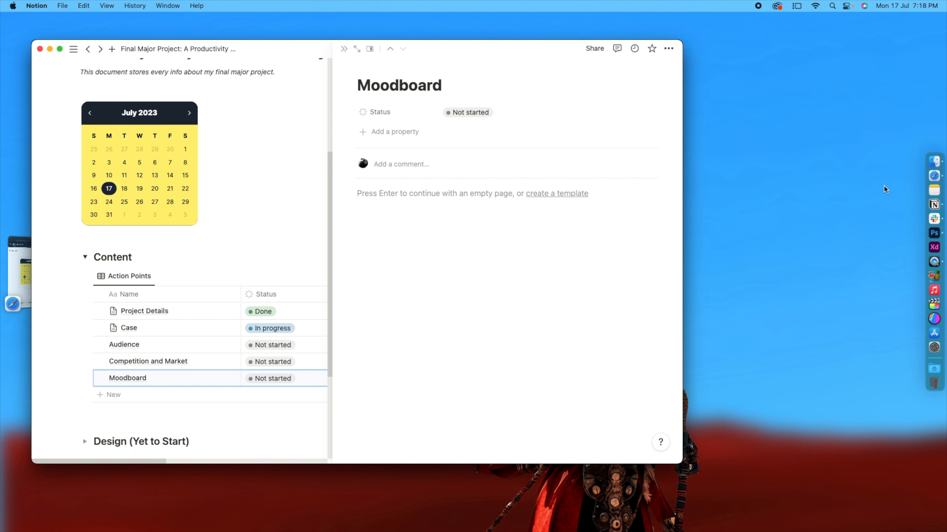
left_click(344, 49)
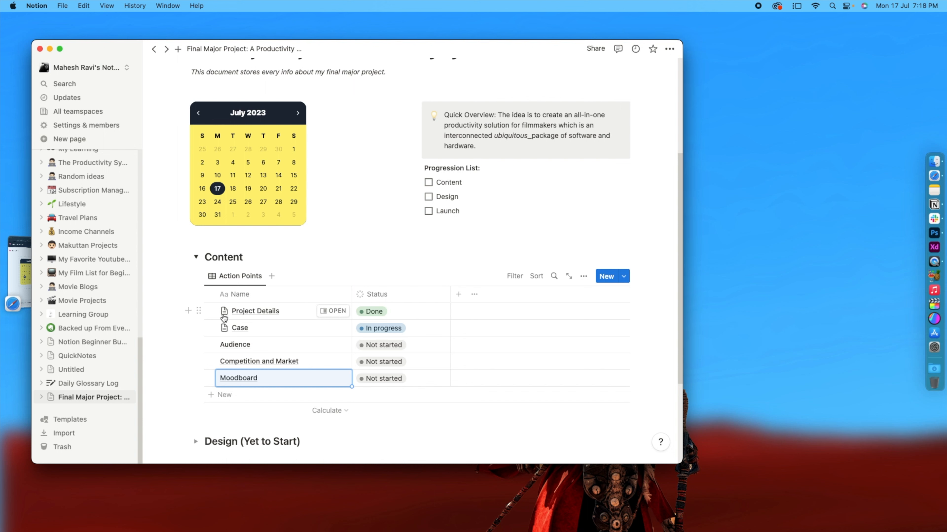
left_click(324, 241)
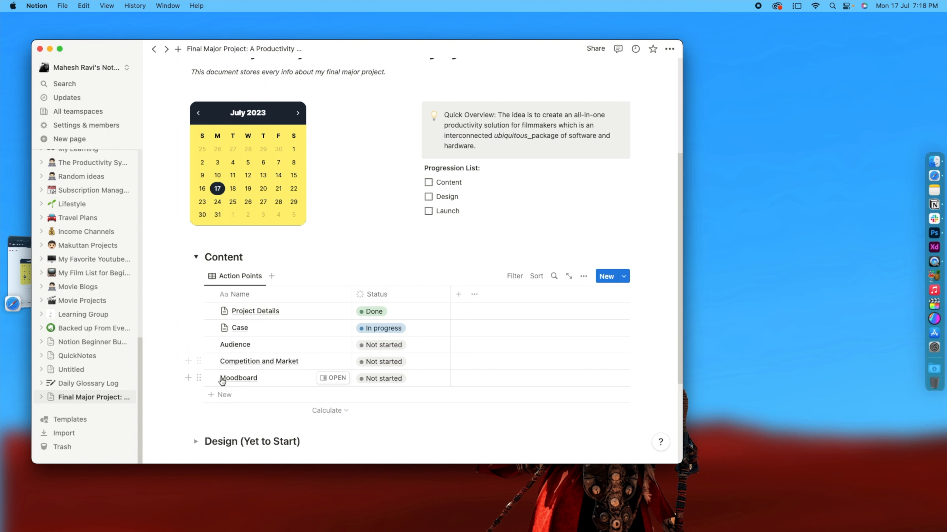
- Open the Audience entry's page, write "The audience: Film Makers." in its body and close the page
left_click(223, 345)
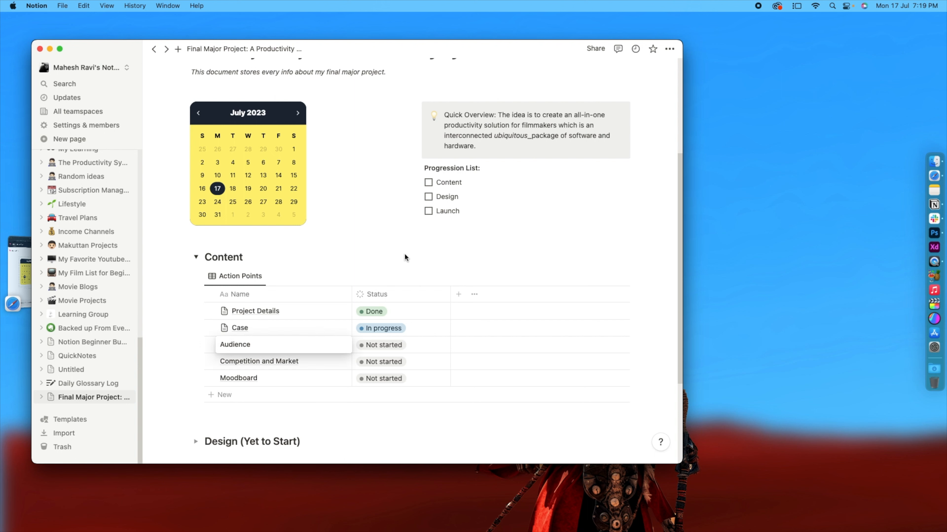
left_click(289, 401)
left_click(243, 349)
key("Escape")
left_click(331, 344)
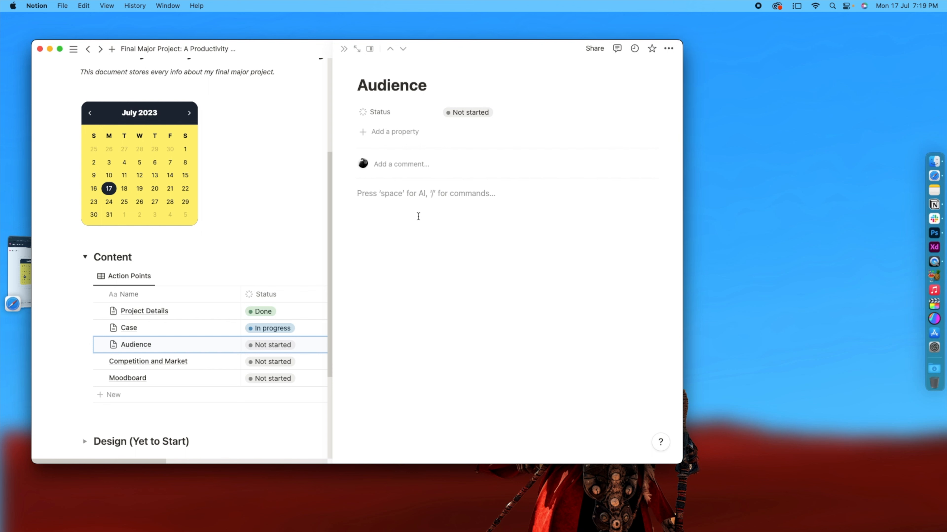
type("The audience")
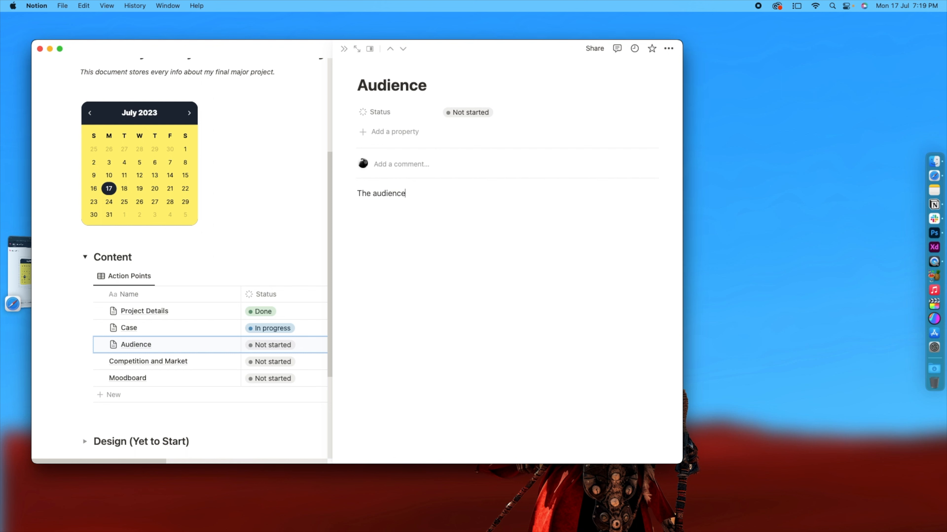
type(": Film Makers.")
key("Return")
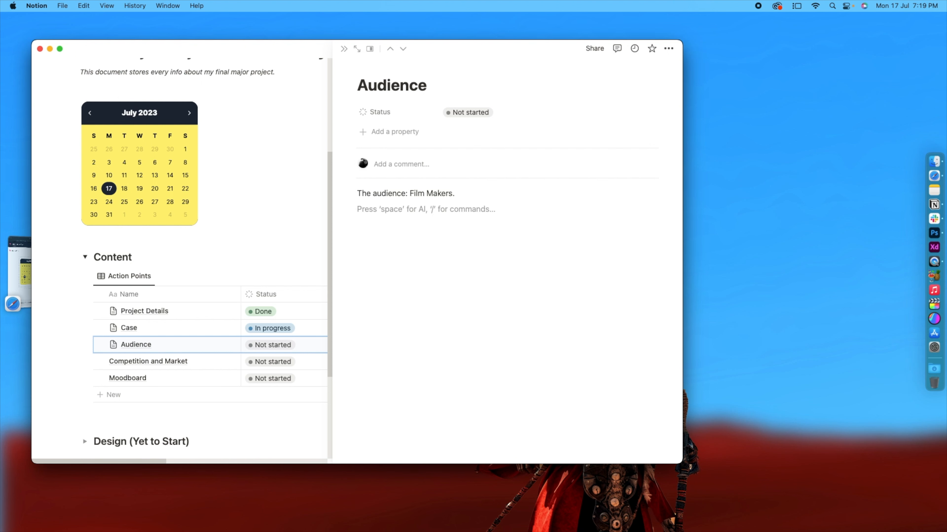
left_click(343, 48)
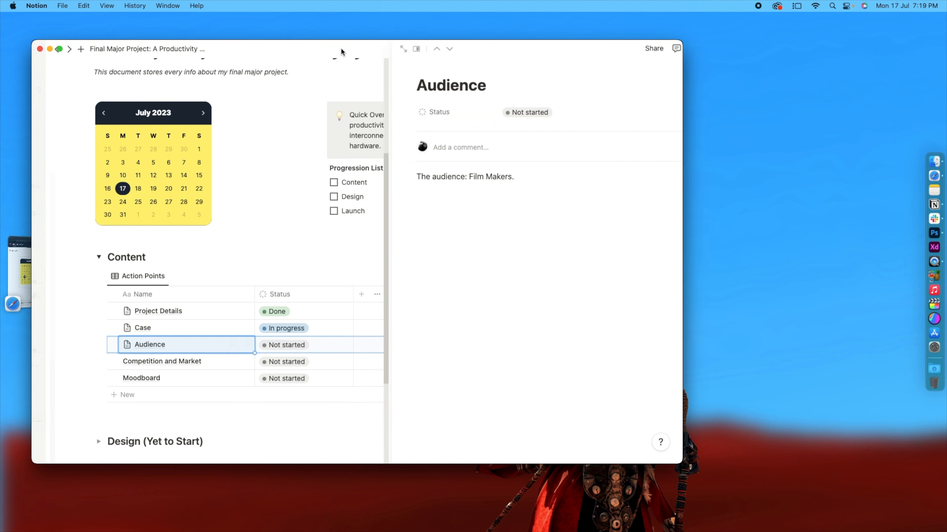
- Check inside the Design (Yet to Start) toggle, and collapse both it and the Content section
scroll(484, 446, "down", 3)
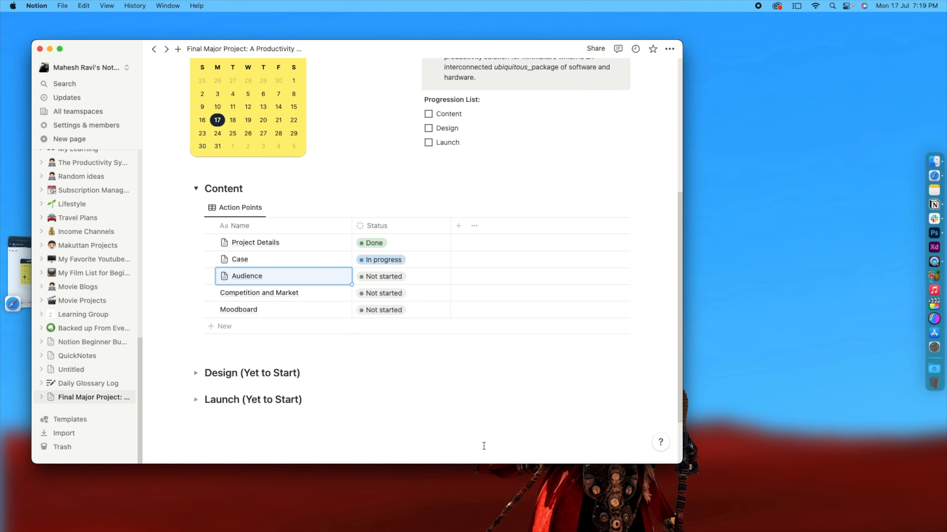
left_click(189, 371)
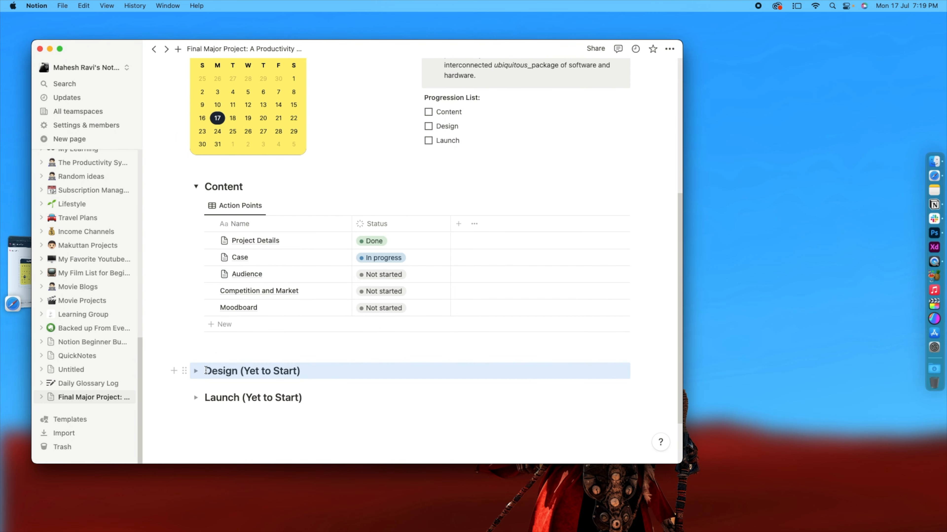
left_click(196, 371)
left_click(196, 372)
left_click(195, 187)
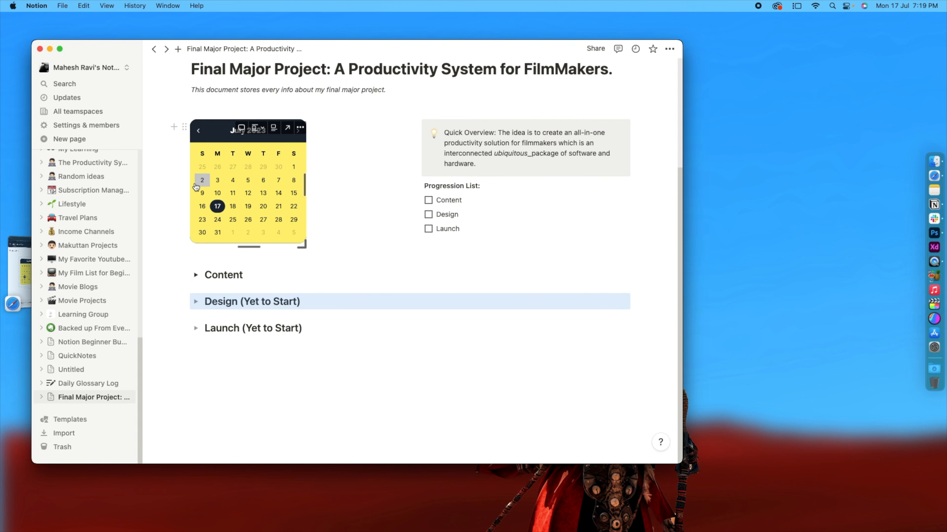
- Try inserting a Toggle heading 1 block beneath the Launch section, and remove it
left_click(231, 370)
left_click(278, 362)
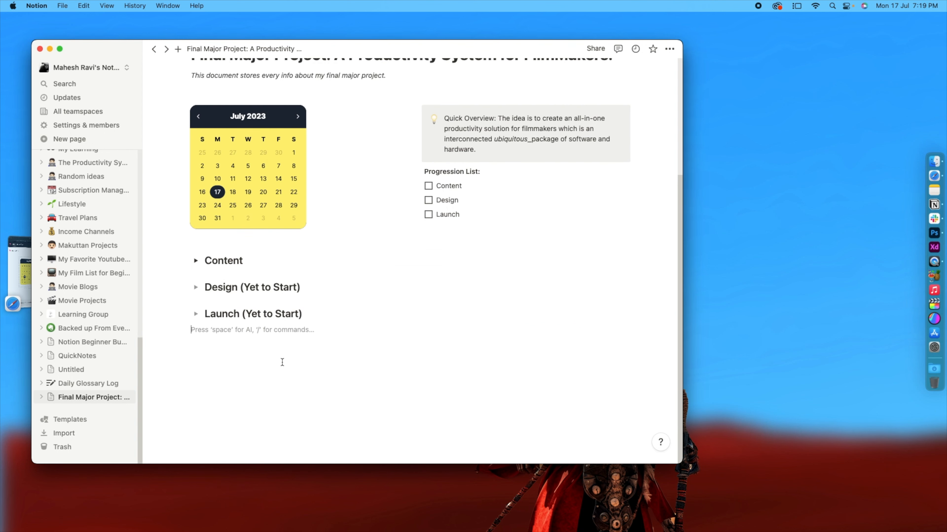
type("/")
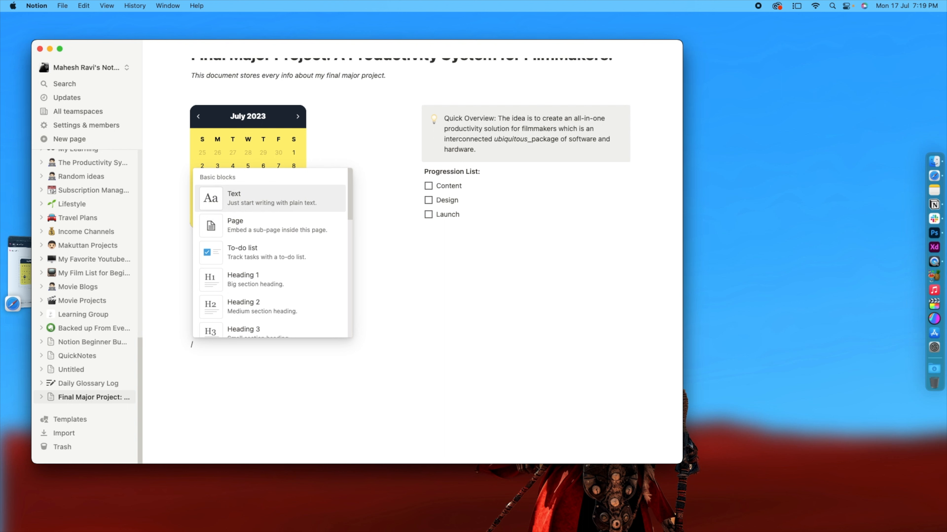
type("toggl")
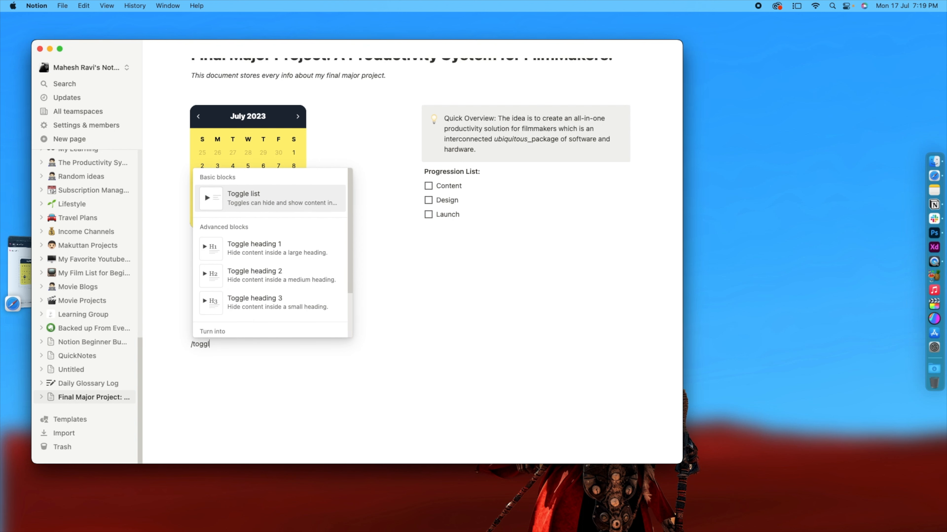
left_click(275, 248)
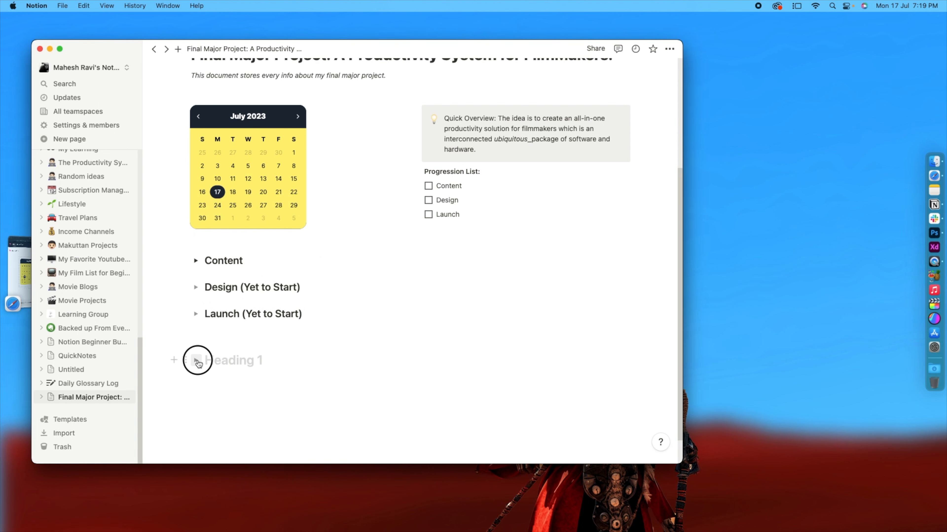
left_click(196, 359)
key("BackSpace")
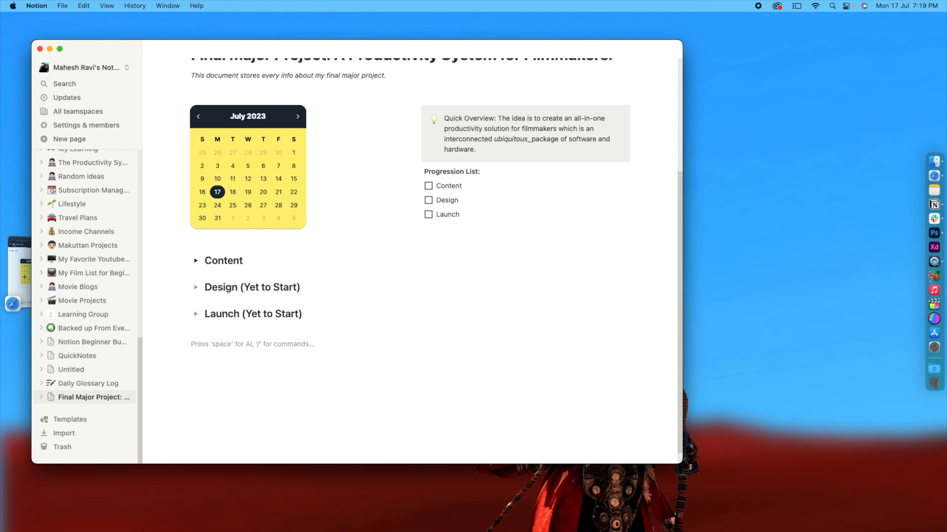
- Expand the Content section and review the Action Points table and the rest of the project page
scroll(255, 342, "up", 5)
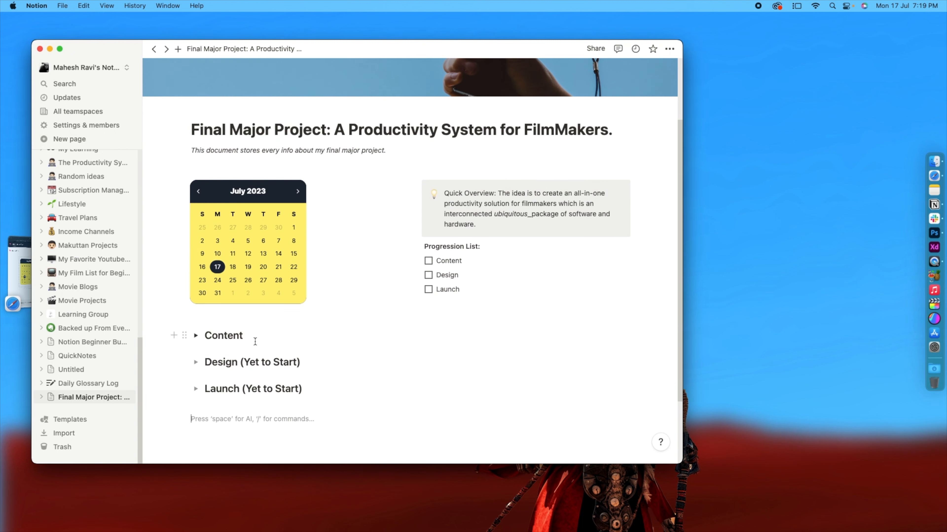
scroll(254, 342, "down", 1)
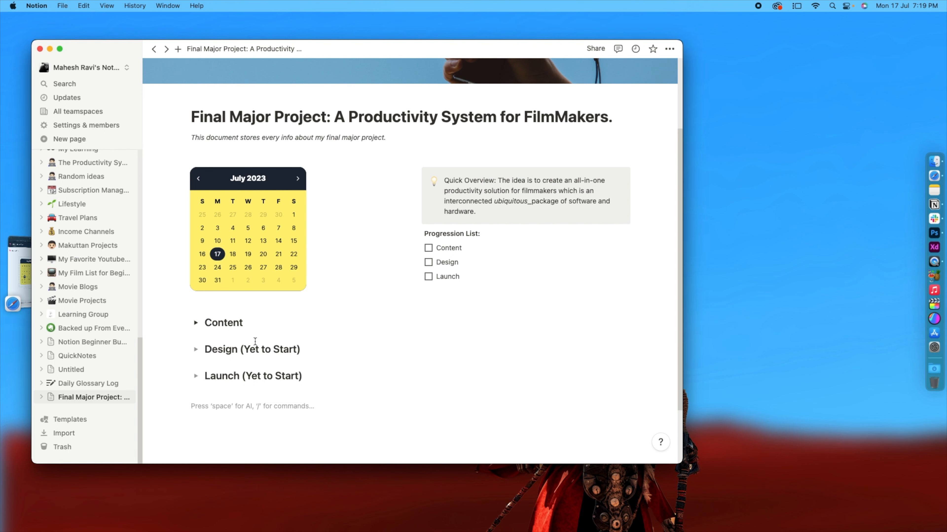
left_click(196, 323)
scroll(197, 330, "down", 10)
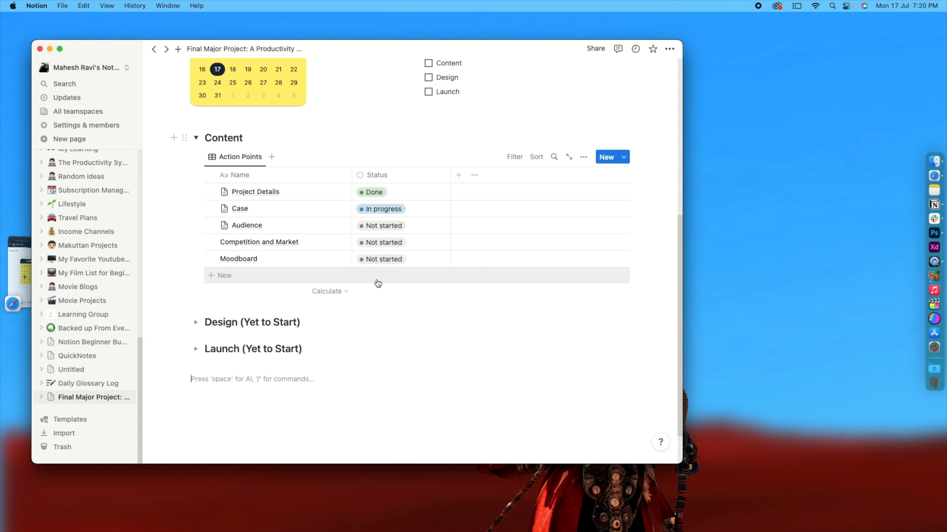
scroll(377, 284, "up", 10)
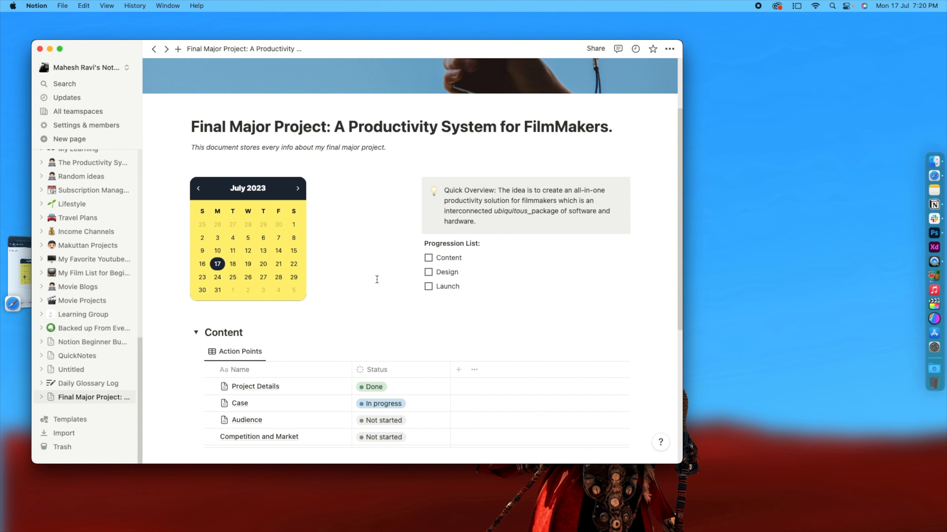
scroll(376, 280, "up", 3)
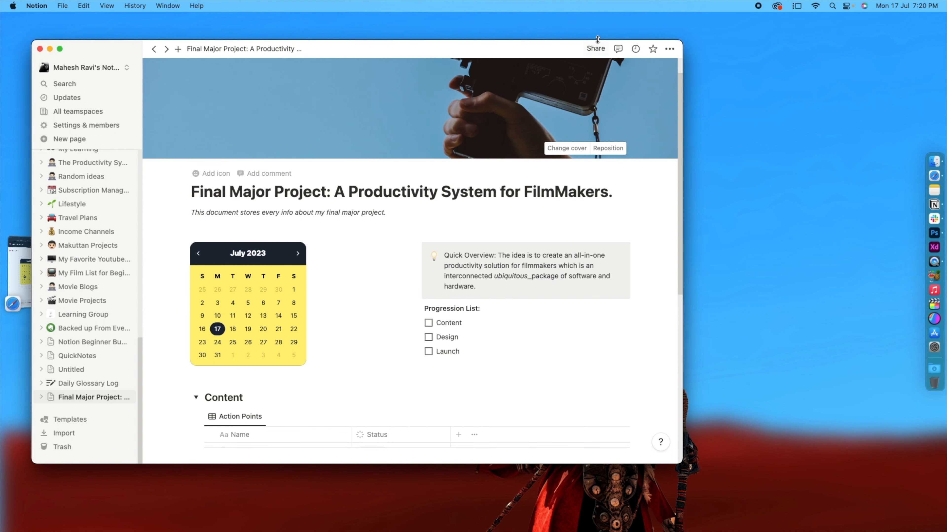
- Publish the project page to the web and copy its web link
left_click(596, 49)
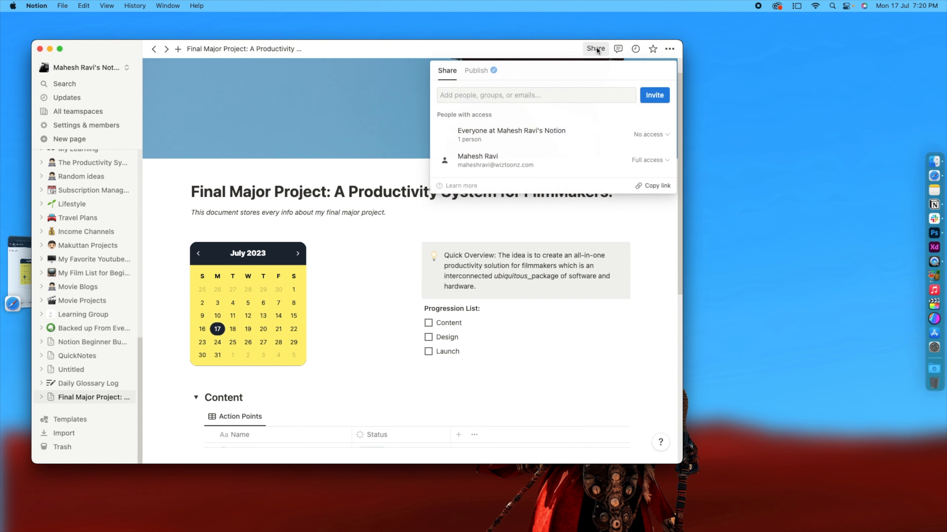
left_click(484, 73)
left_click(632, 114)
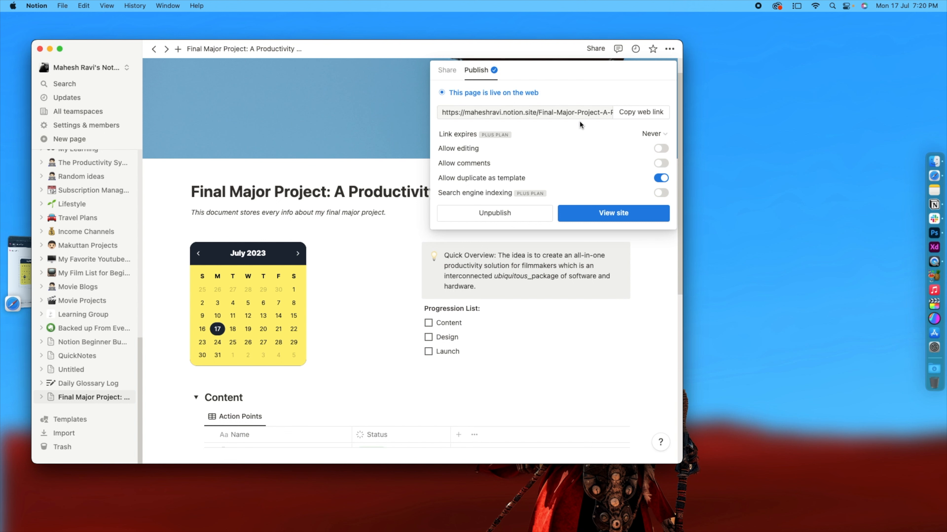
left_click(649, 112)
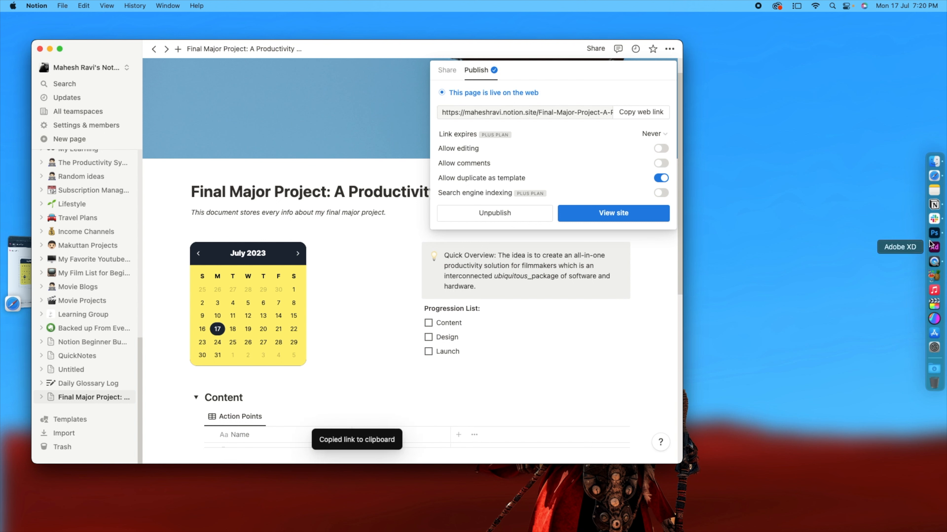
- Switch to Safari and load the published project page from the copied link
left_click(934, 176)
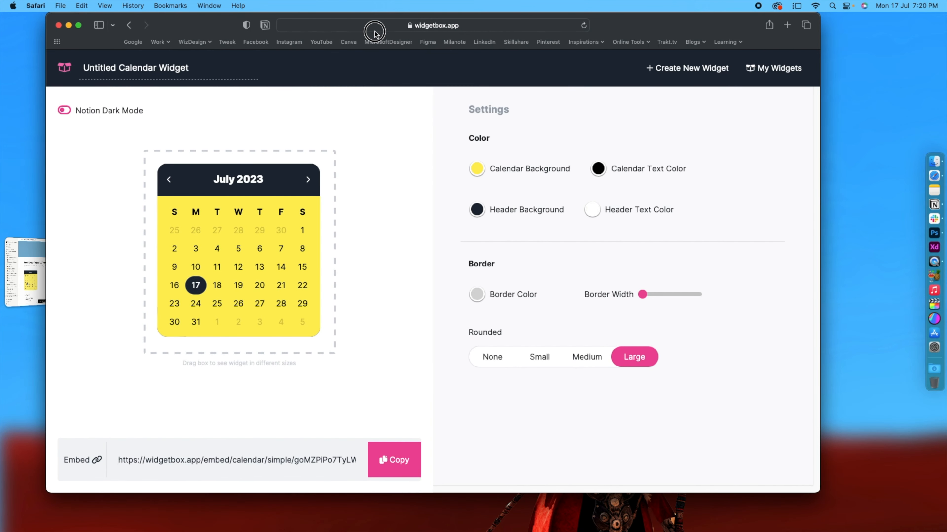
left_click(375, 29)
key("cmd+v")
key("Return")
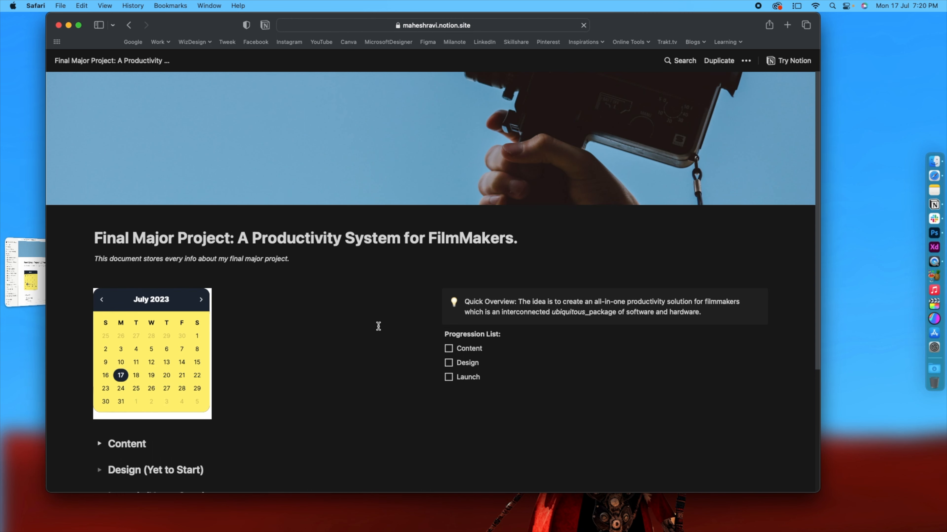
- Review the Content section and Project Details page on the published site, and return to Notion with the publishing options closed
scroll(378, 326, "down", 5)
left_click(99, 283)
left_click(172, 338)
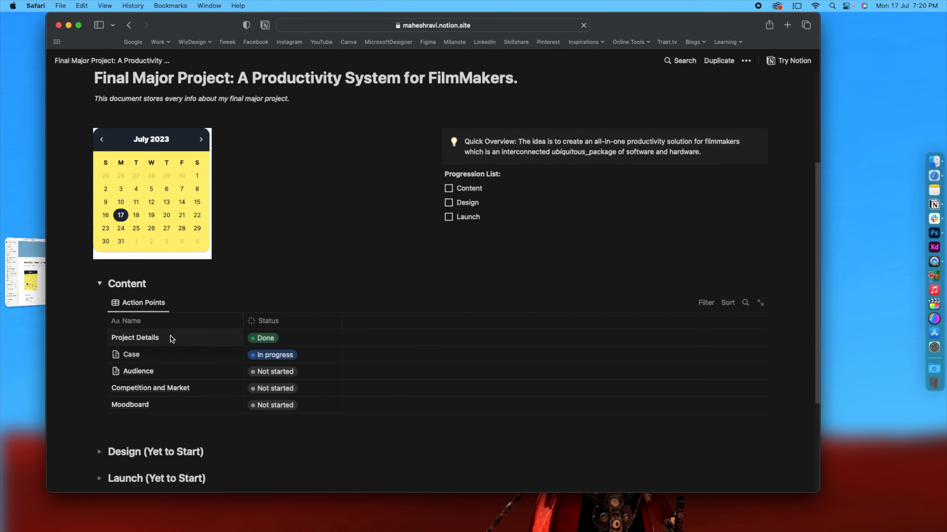
key("Escape")
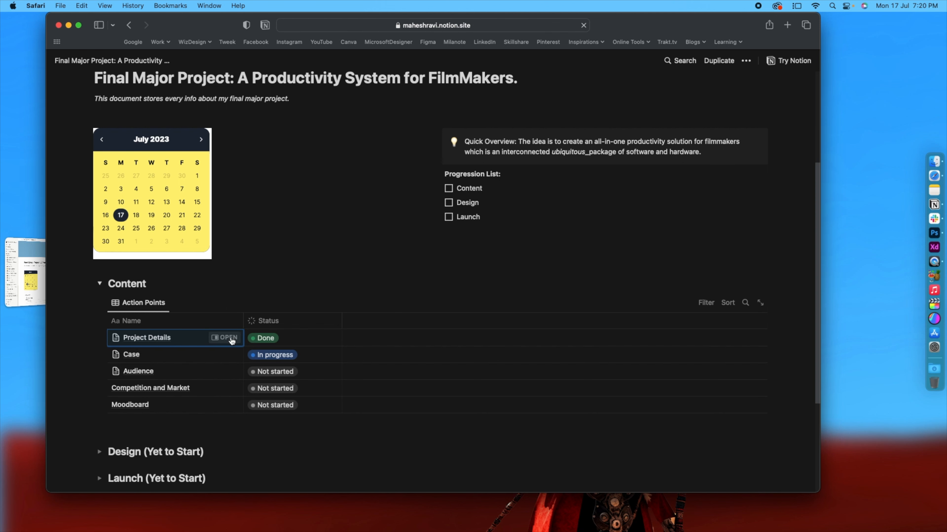
left_click(226, 337)
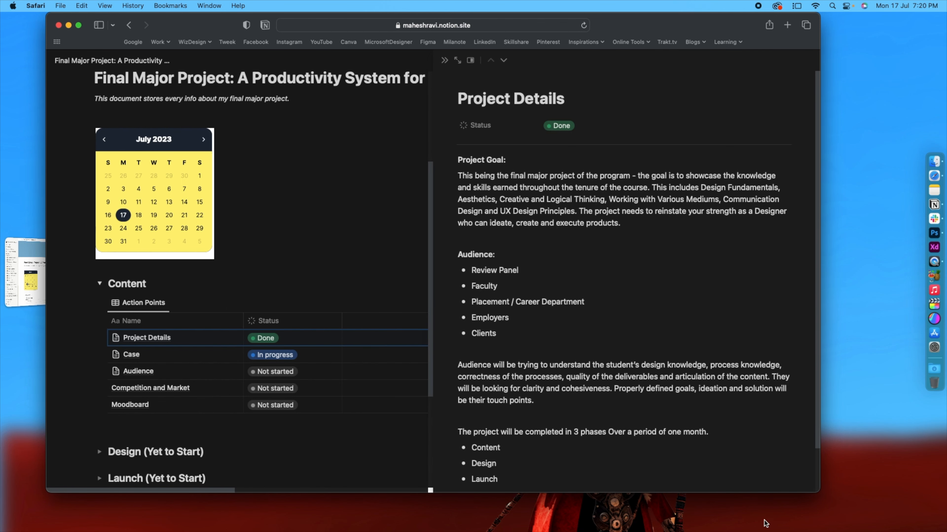
scroll(704, 468, "down", 1)
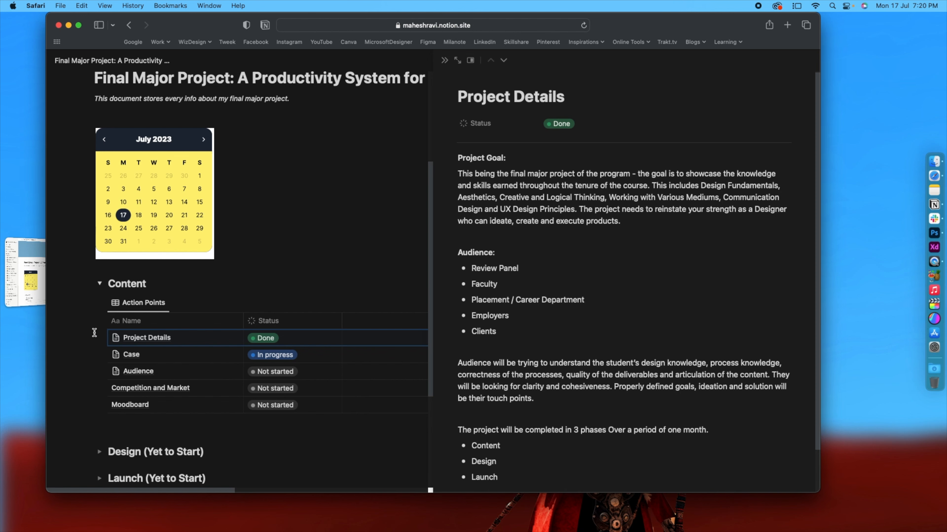
left_click(28, 268)
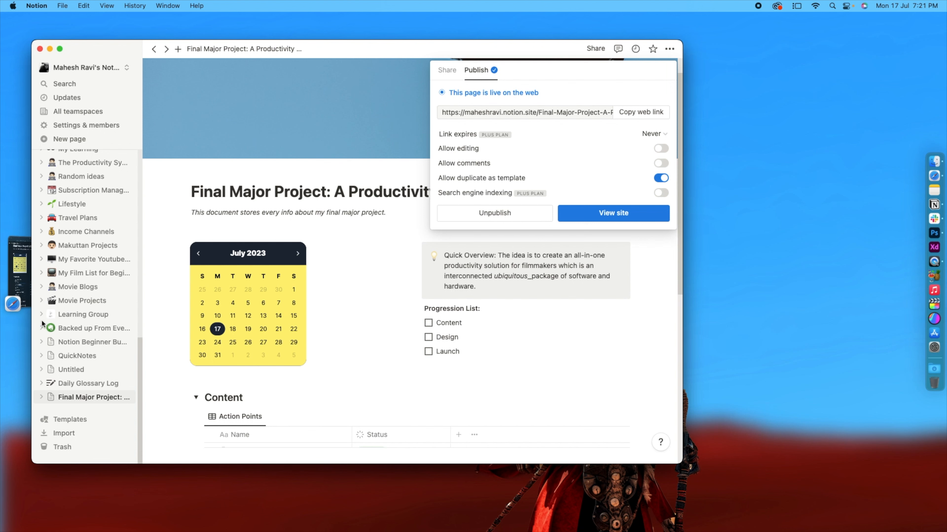
left_click(326, 205)
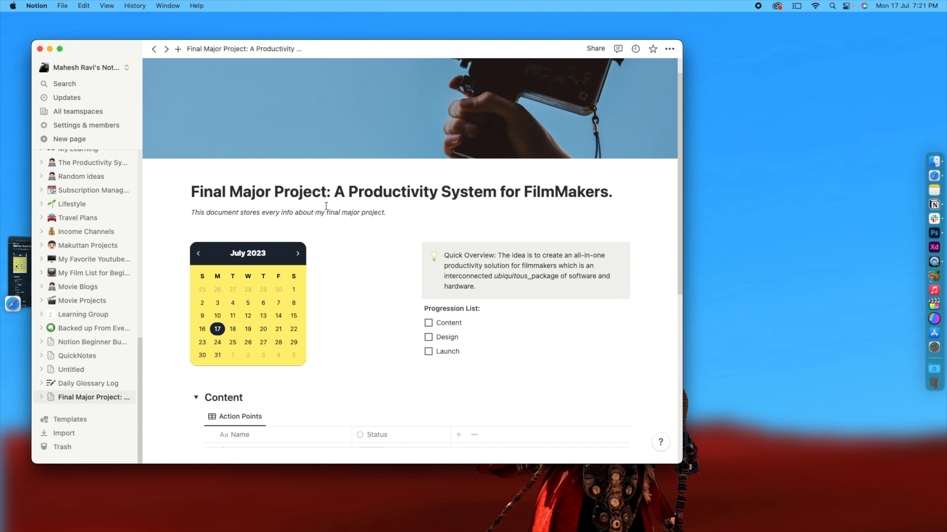